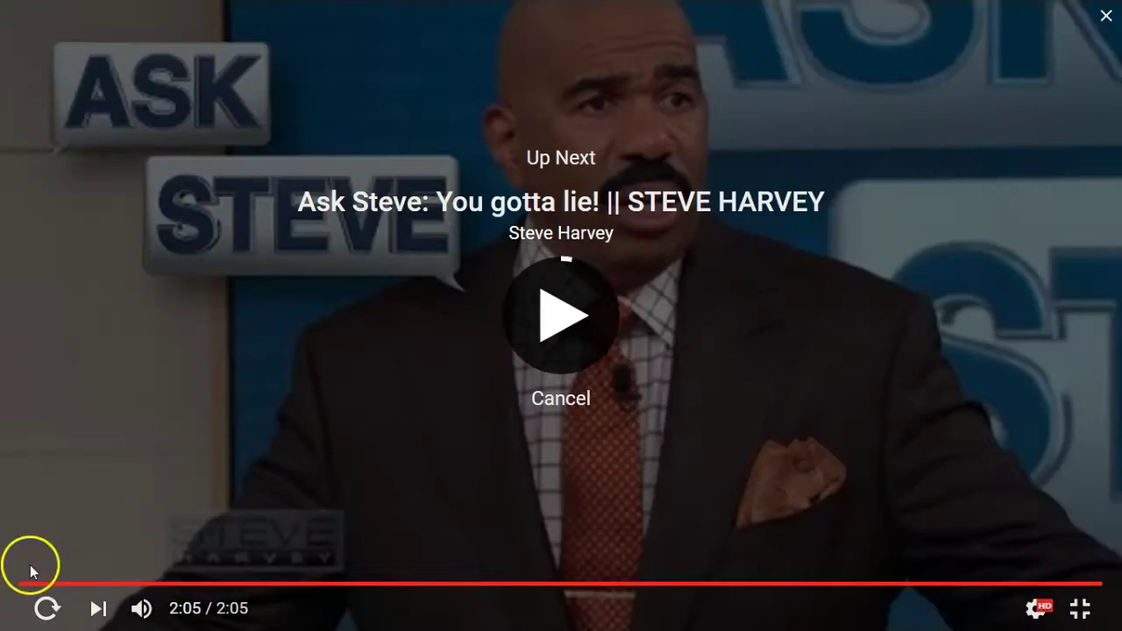
Rewind the YouTube talk-show clip a few seconds and pause it near its end screen.
key(Left)
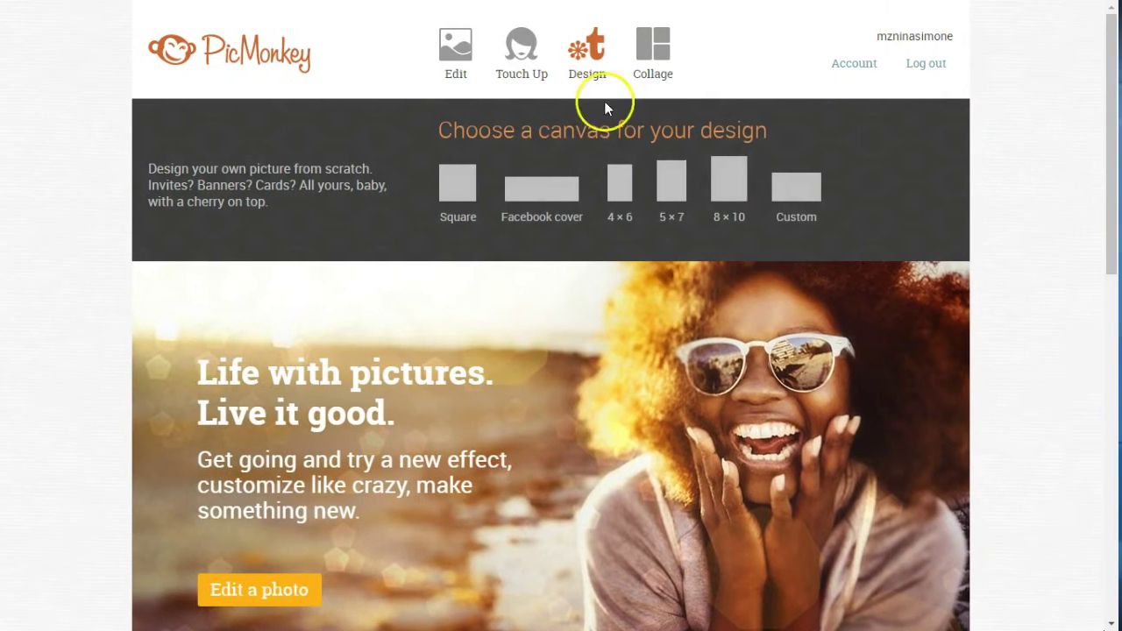
Start a new PicMonkey design on a custom 1280 x 720 canvas.
click(806, 196)
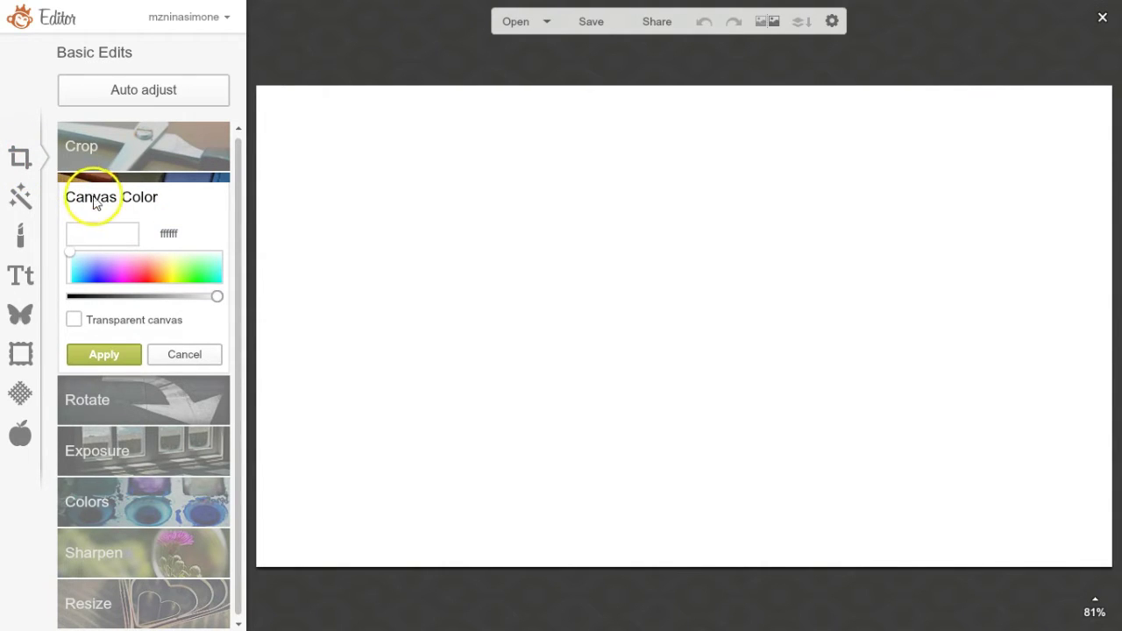
Leave the canvas colour unchanged and drag the added city street photo up and left.
click(184, 354)
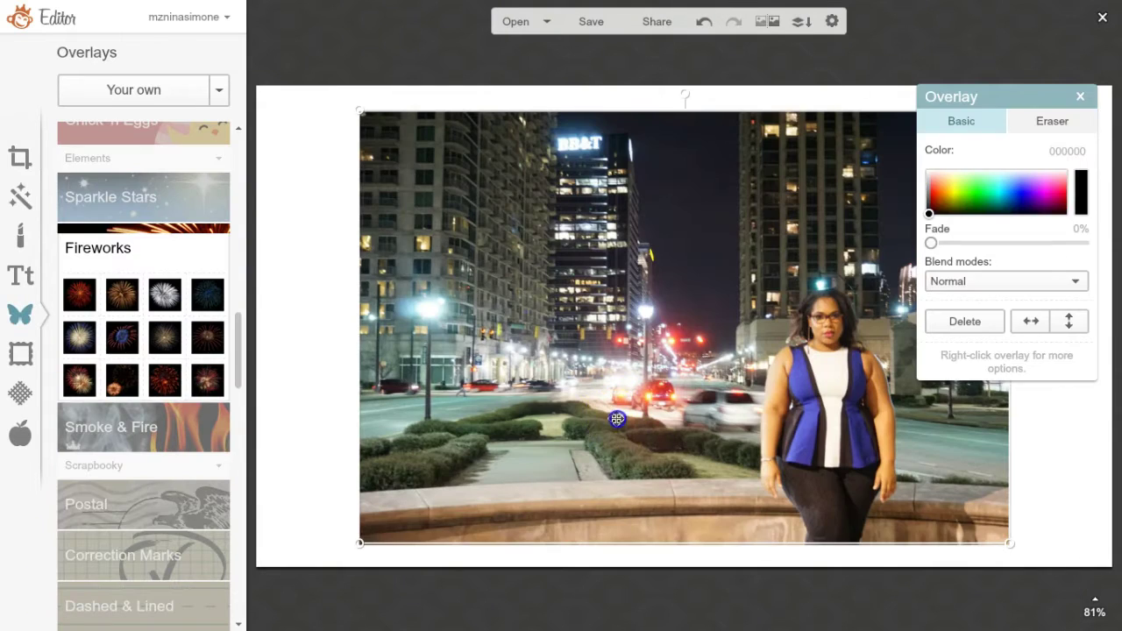
drag(617, 420, 511, 388)
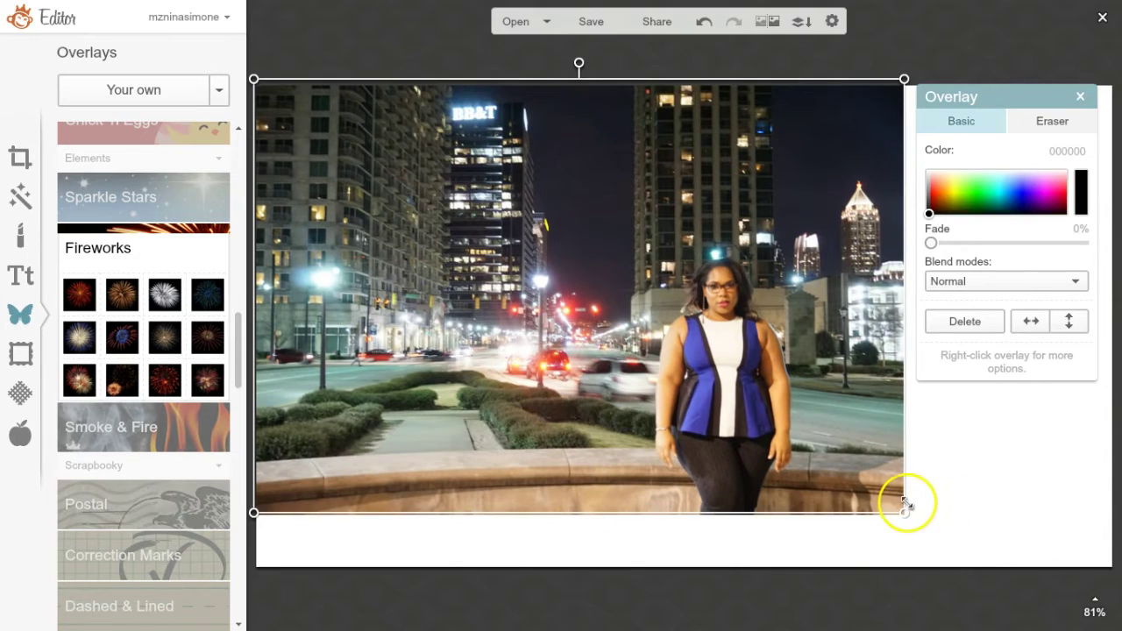
Enlarge and shift the street photo toward the canvas corners so it nearly fills the canvas.
drag(906, 513, 1087, 627)
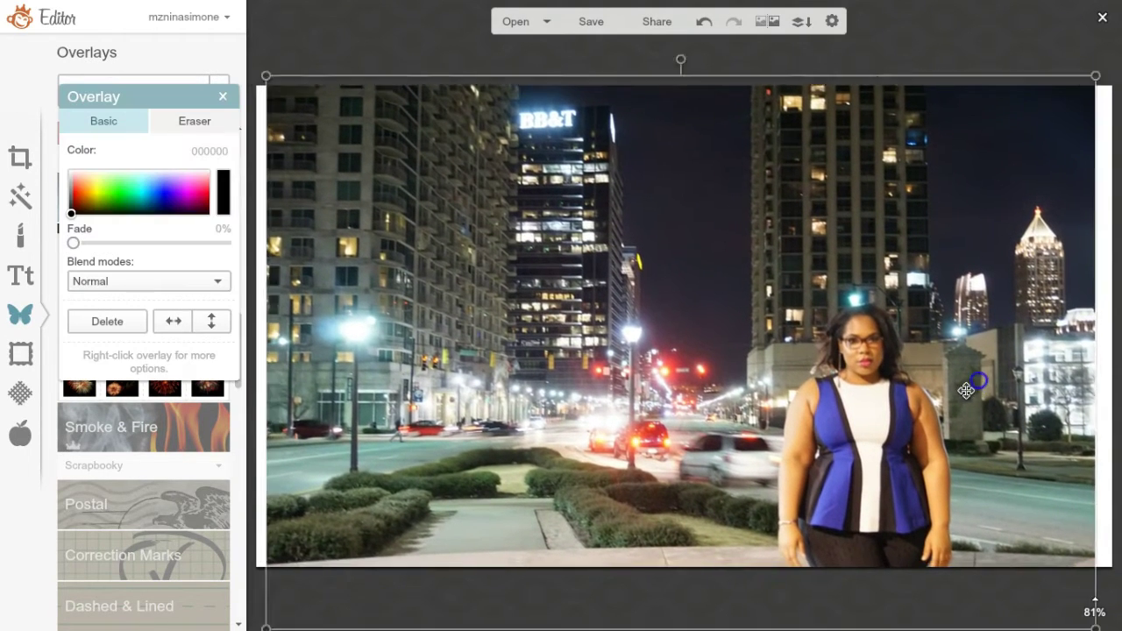
drag(954, 389, 990, 332)
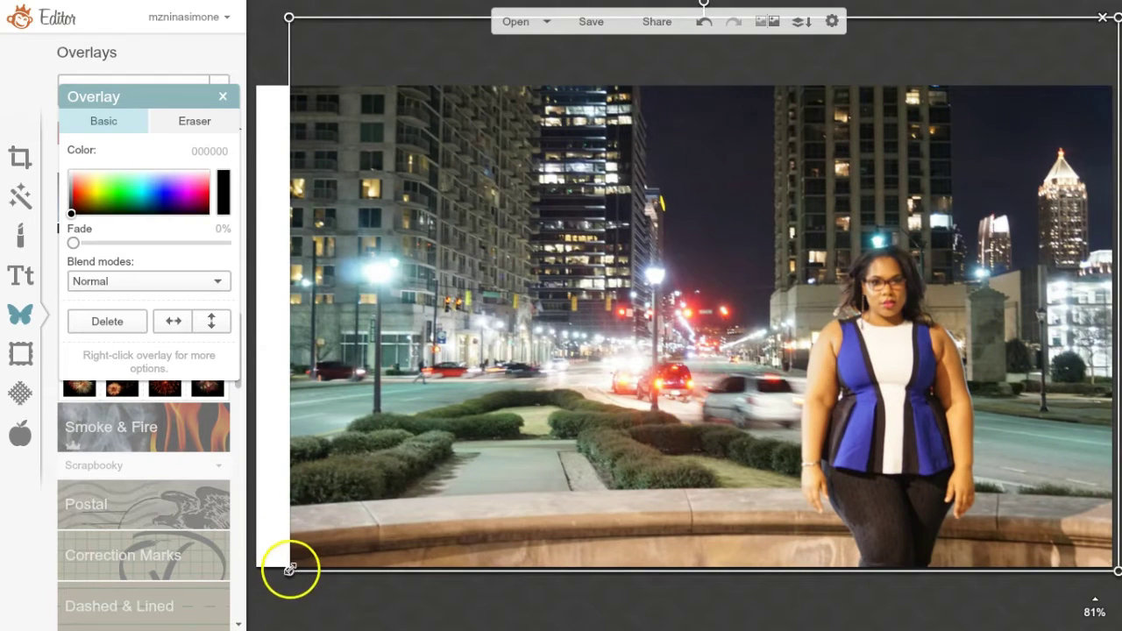
drag(288, 569, 220, 596)
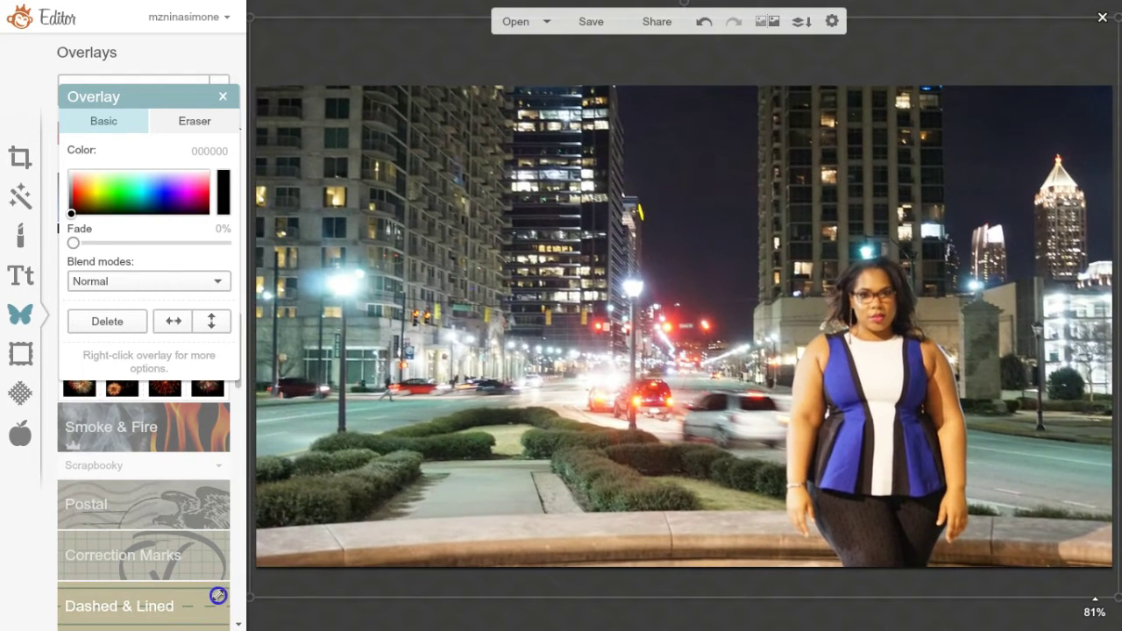
drag(636, 362, 624, 351)
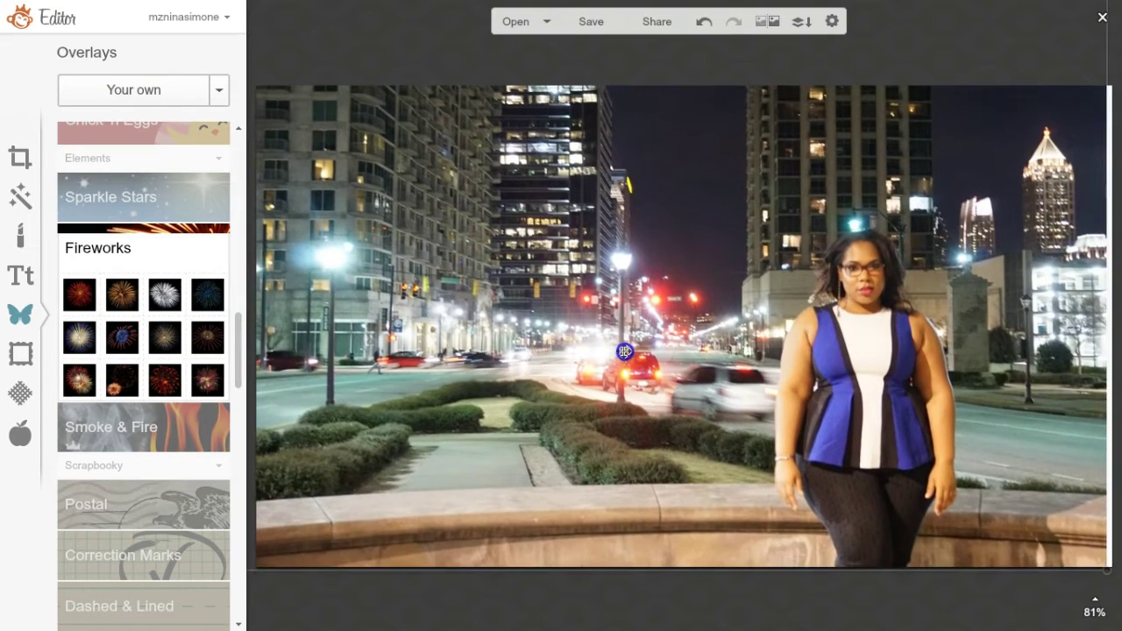
drag(624, 351, 700, 350)
drag(313, 563, 218, 608)
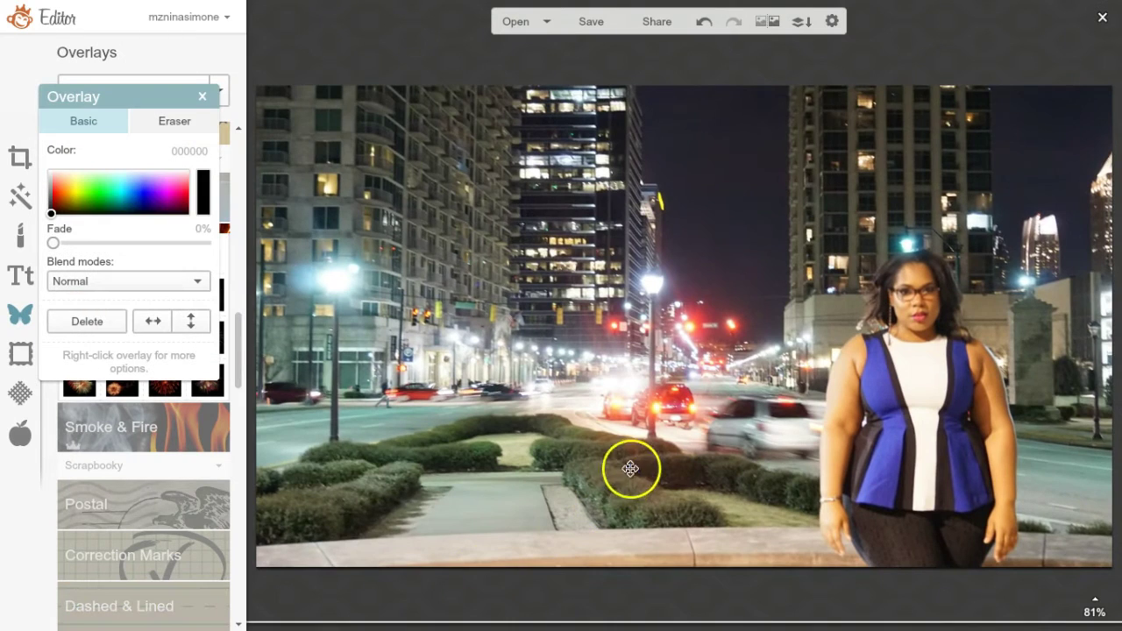
drag(631, 468, 661, 444)
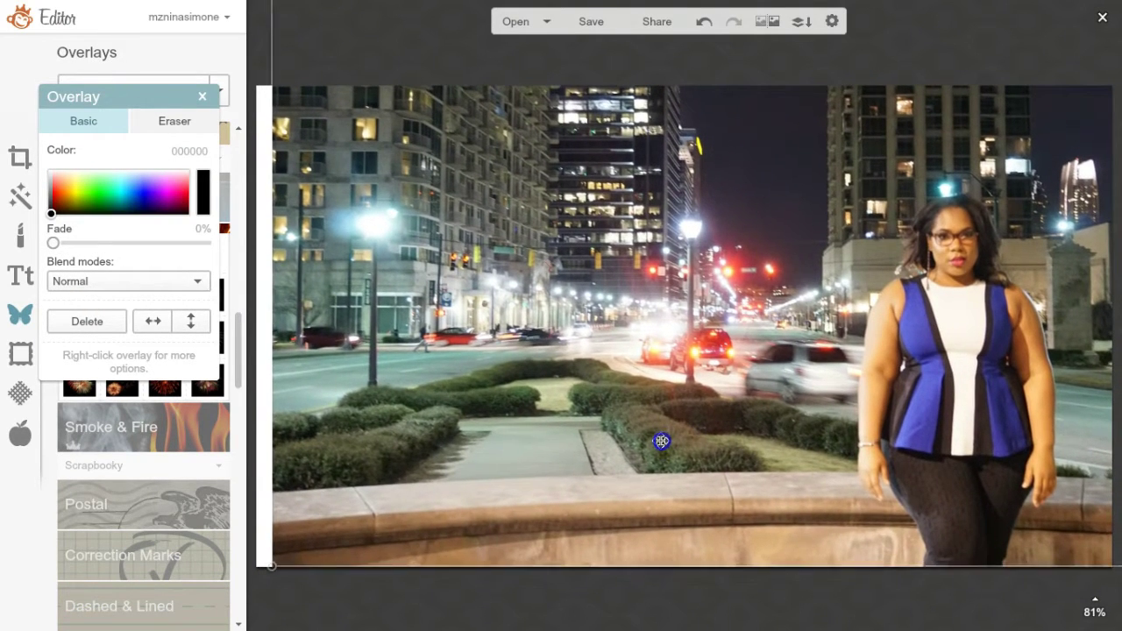
click(411, 535)
drag(277, 566, 249, 580)
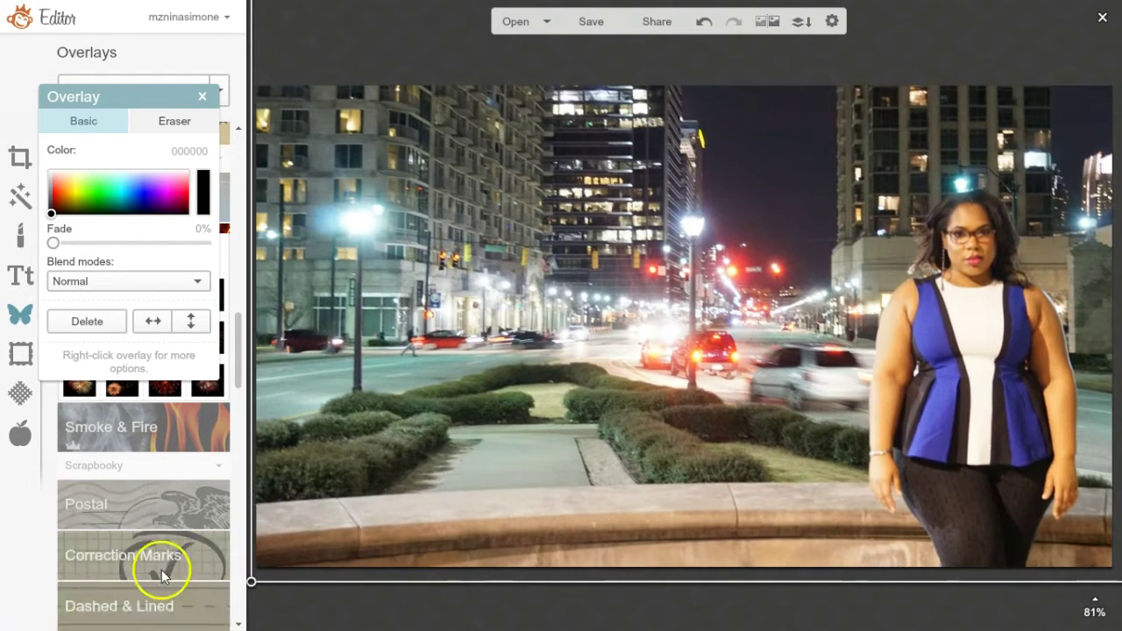
Fine-tune the photo's position and stretch its left edge until no white border remains.
click(710, 349)
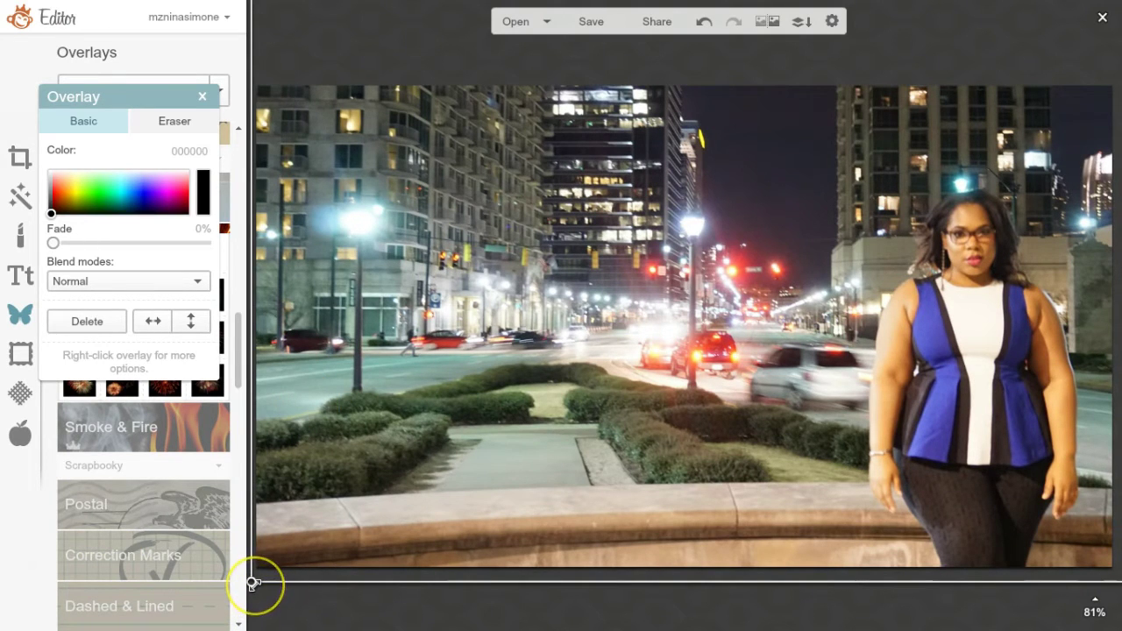
click(395, 365)
drag(397, 340, 400, 326)
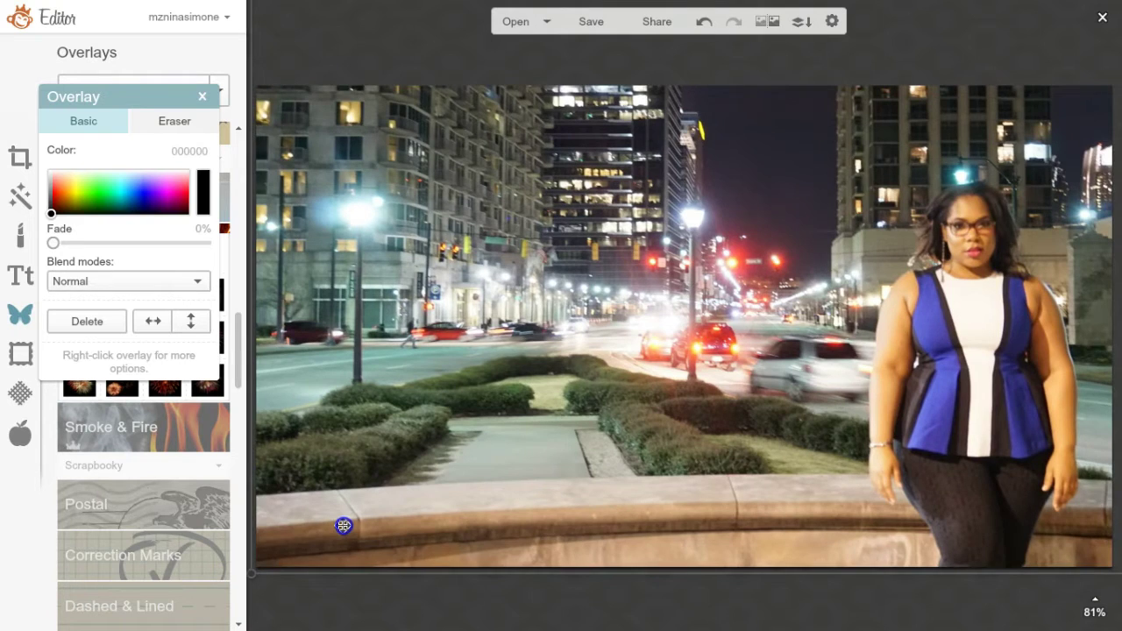
drag(343, 524, 363, 528)
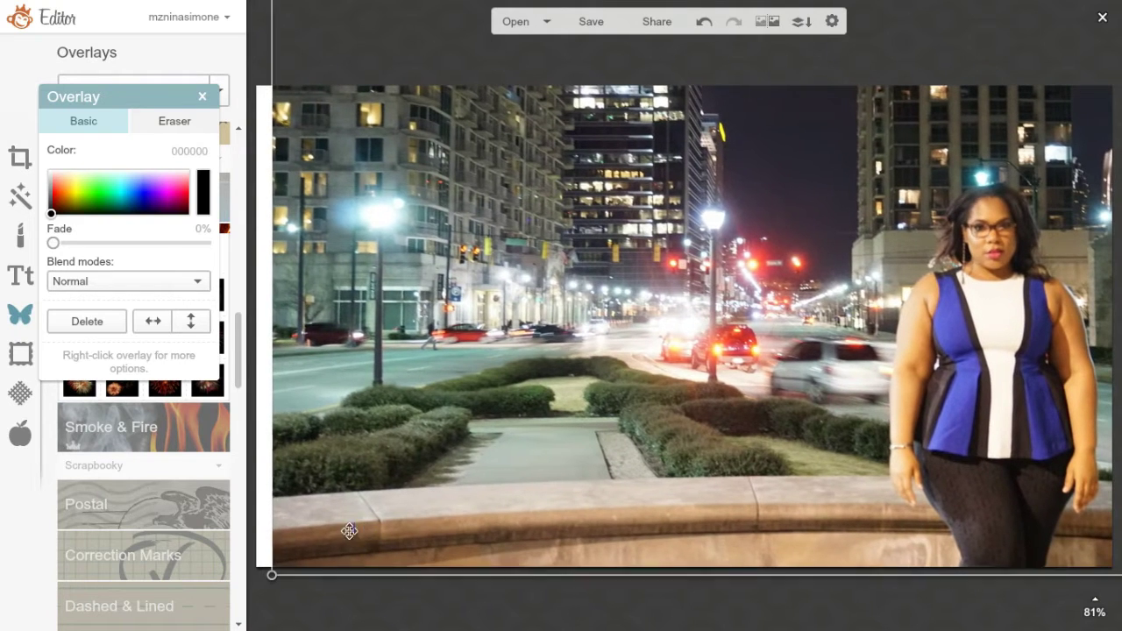
drag(264, 568, 231, 593)
click(392, 478)
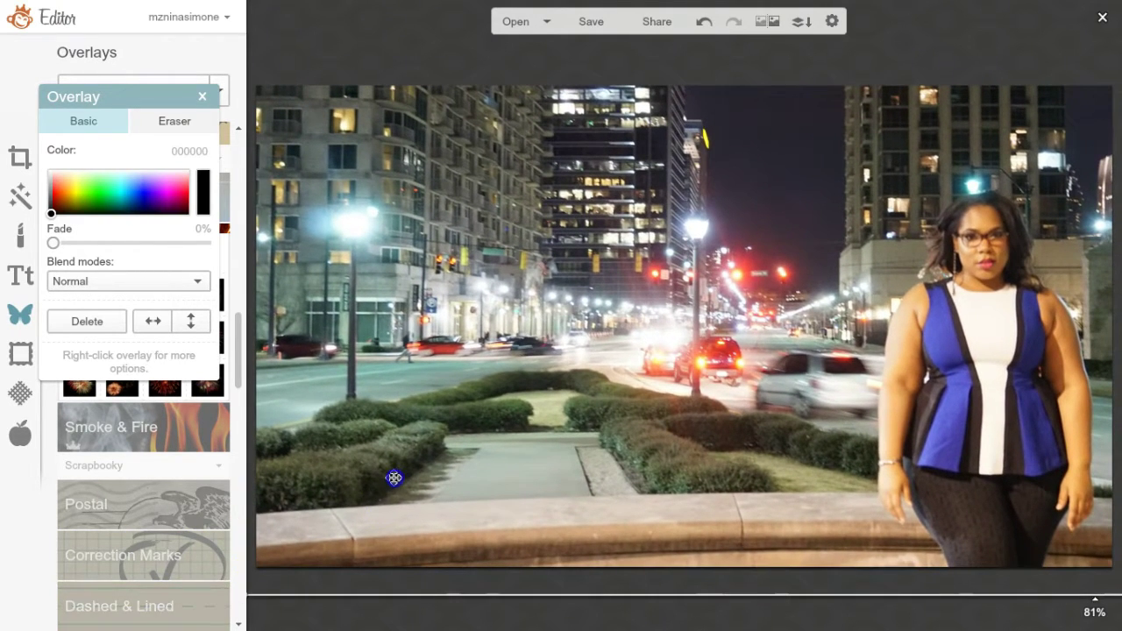
drag(394, 477, 407, 478)
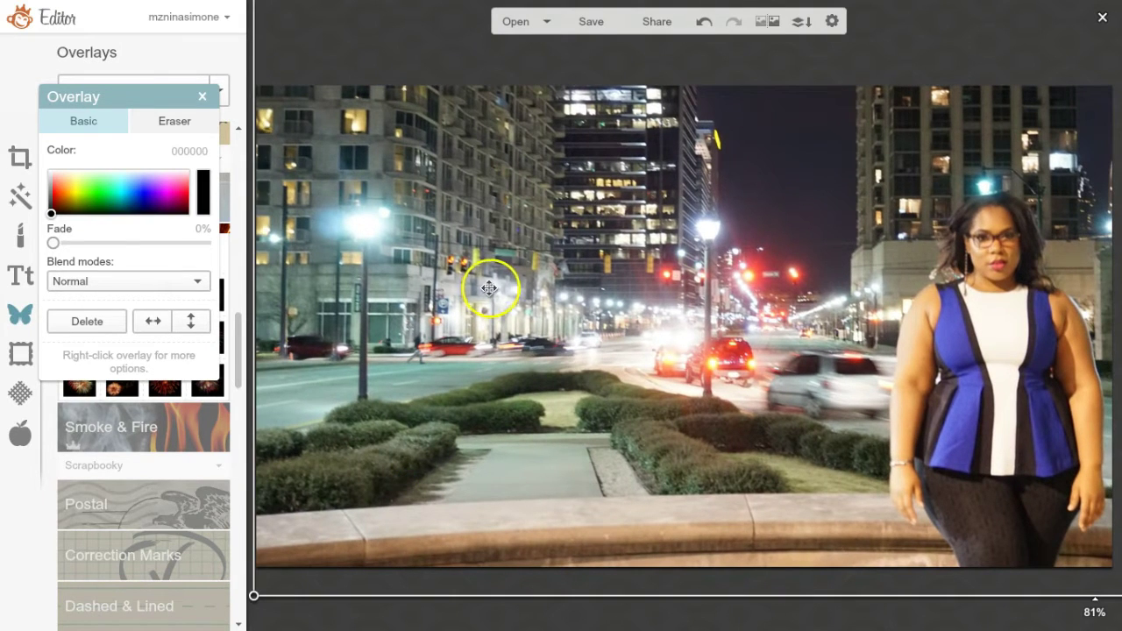
click(806, 30)
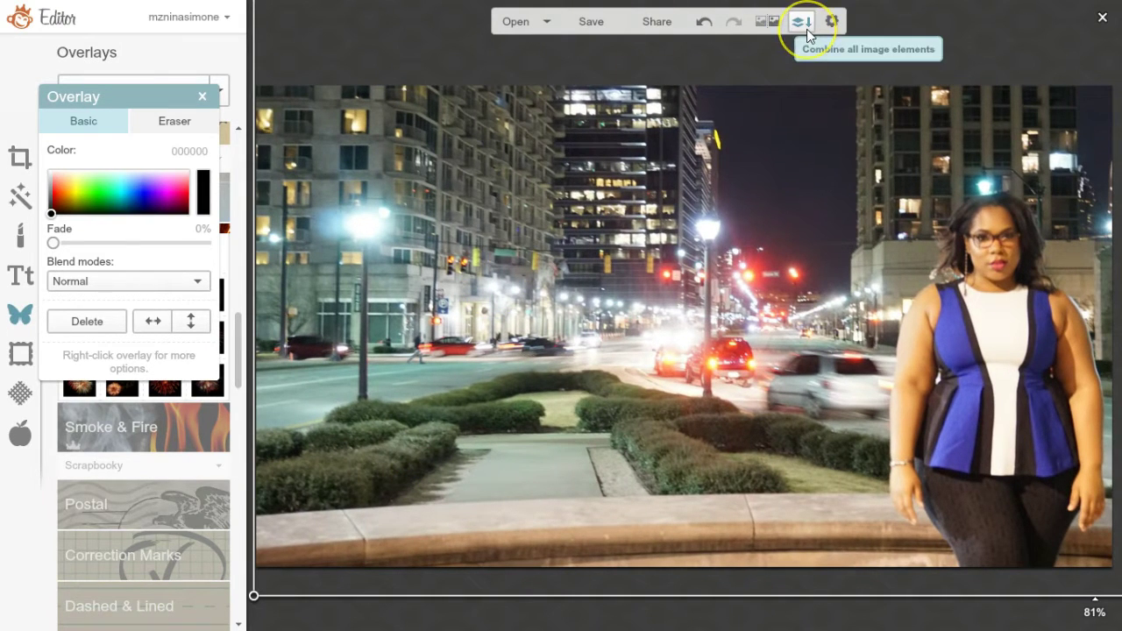
Flatten the photo into the canvas and save it to the computer as JPG 'background save'.
click(806, 29)
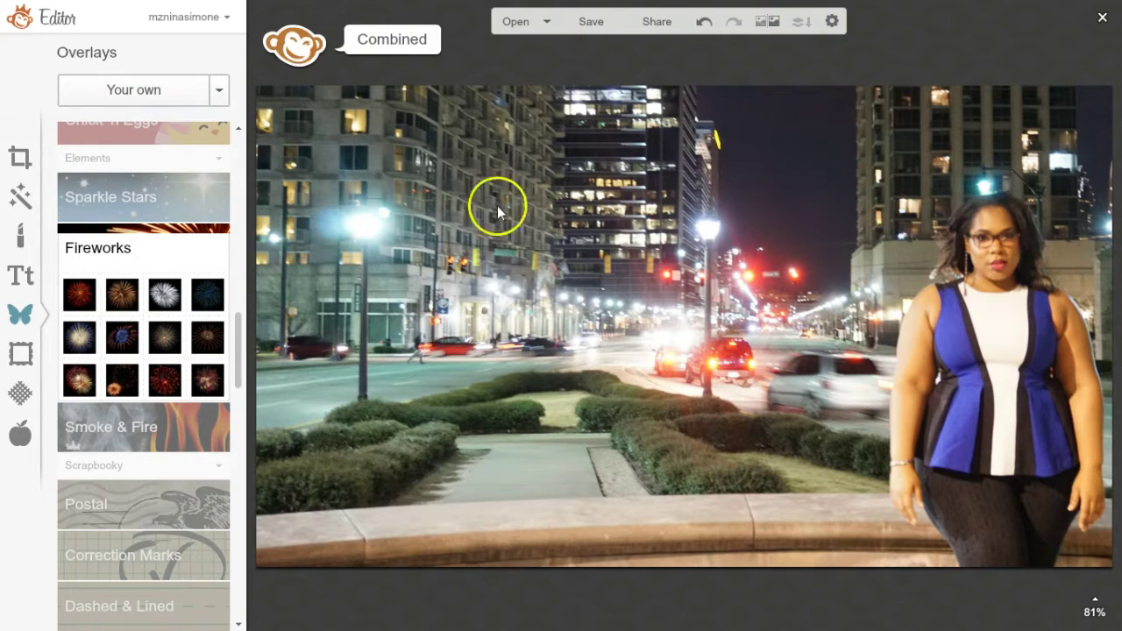
click(886, 190)
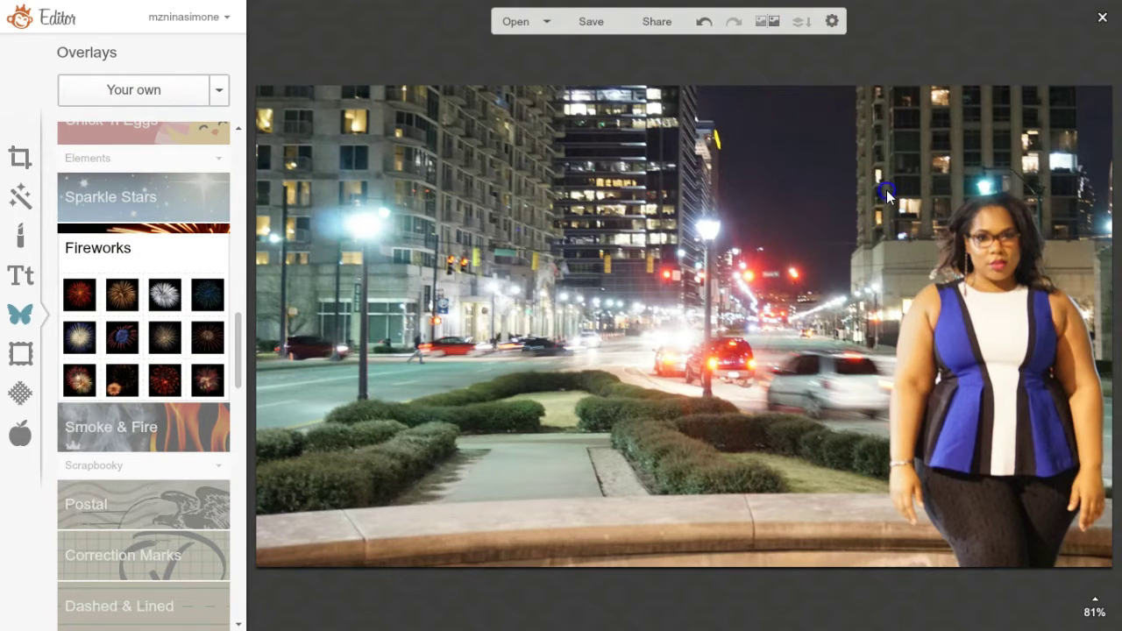
click(593, 24)
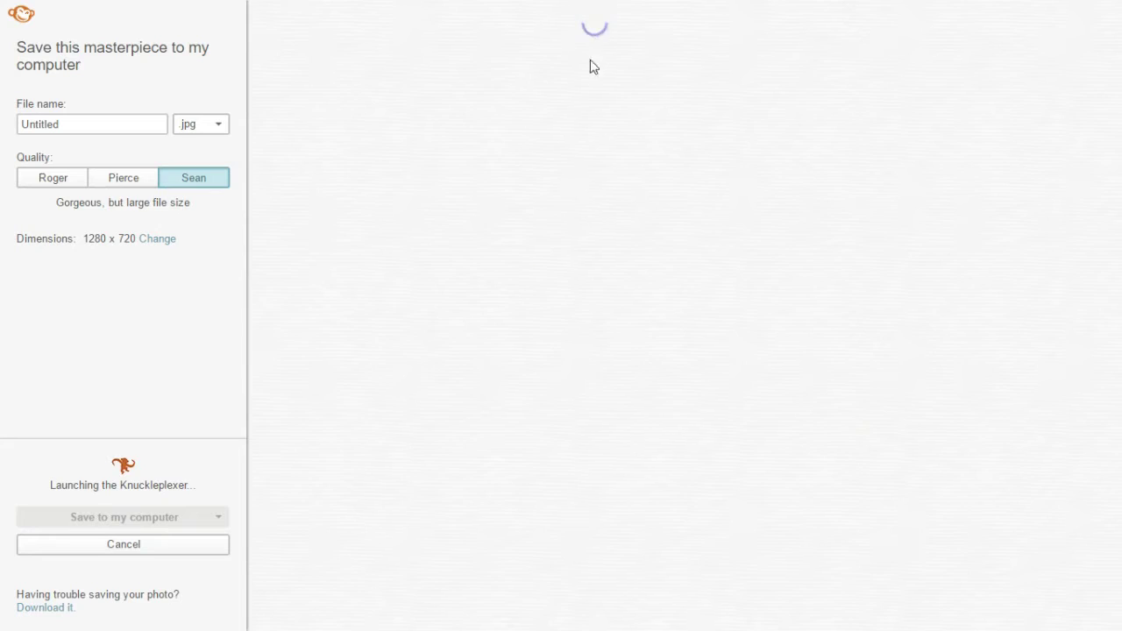
click(93, 124)
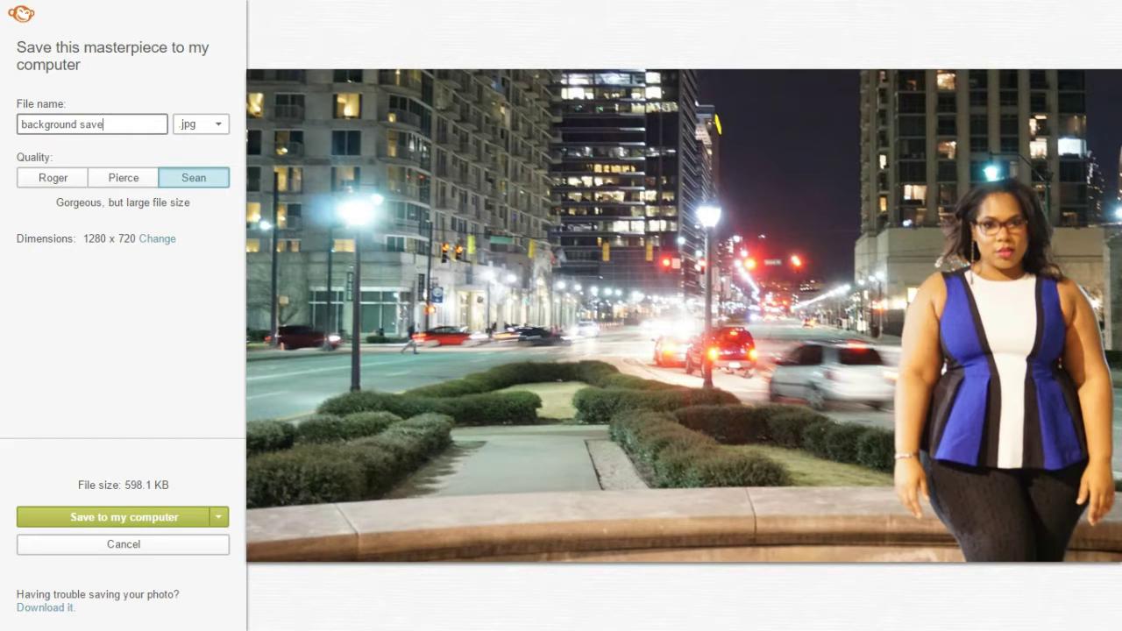
click(113, 518)
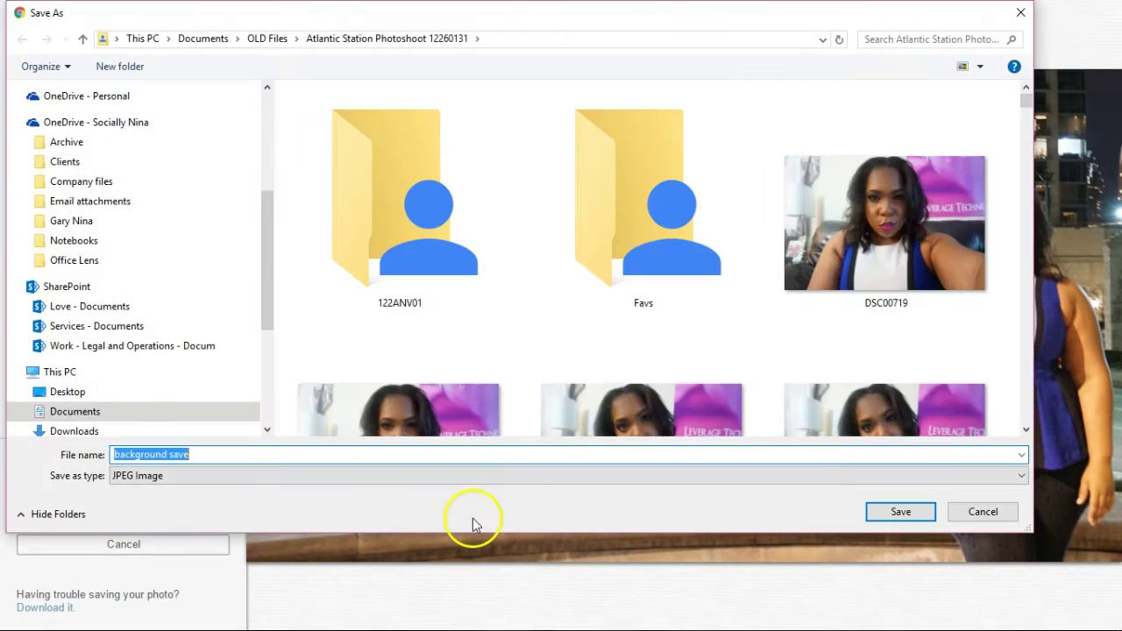
click(896, 511)
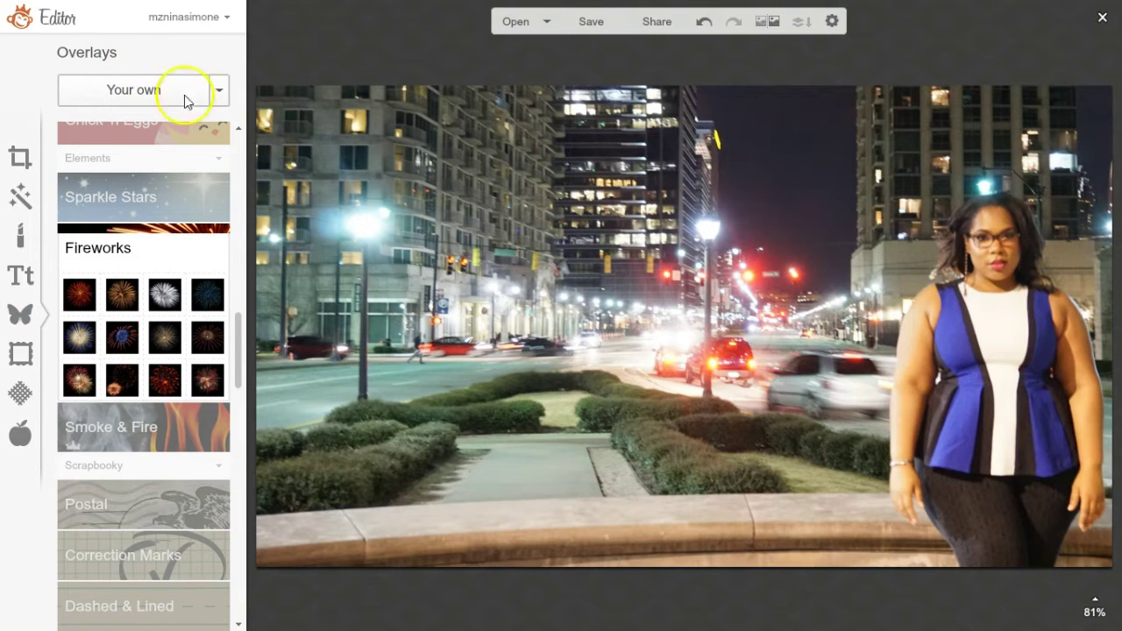
Add a black geometric rectangle overlay and stretch it over the entire photo.
drag(237, 335, 238, 140)
click(107, 153)
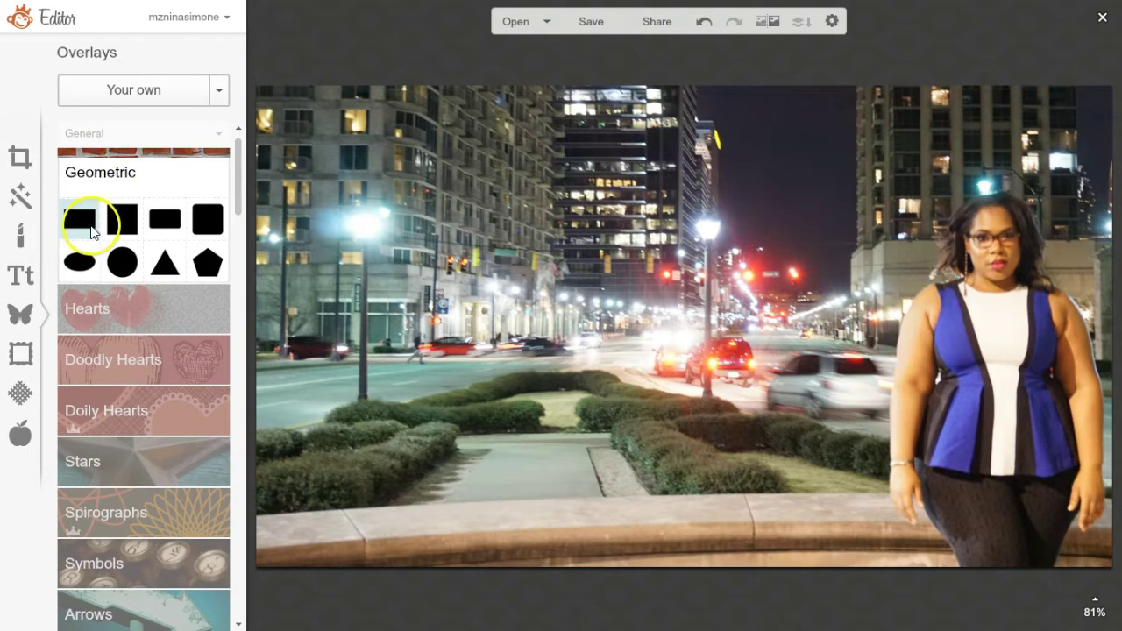
click(91, 226)
drag(707, 298, 300, 128)
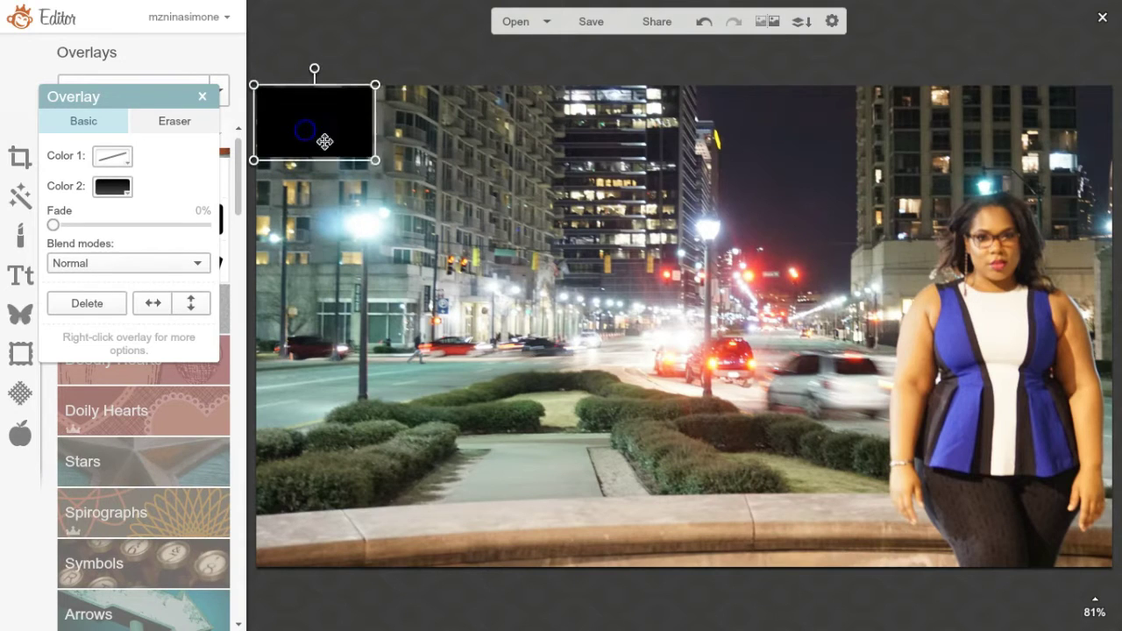
drag(376, 160, 1102, 565)
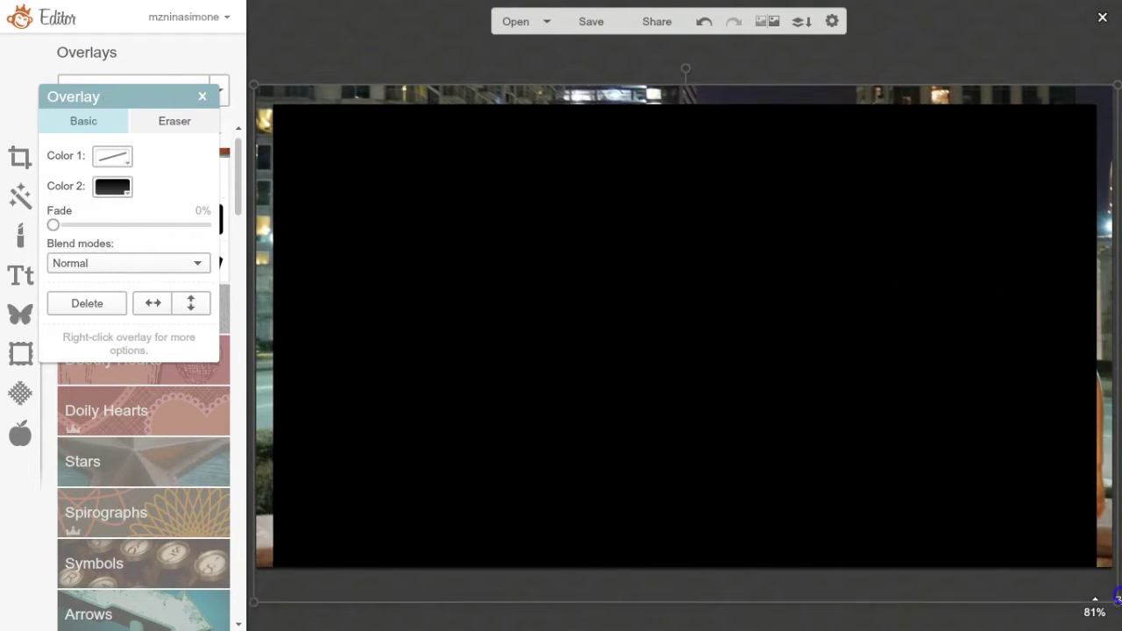
click(730, 405)
drag(730, 405, 566, 353)
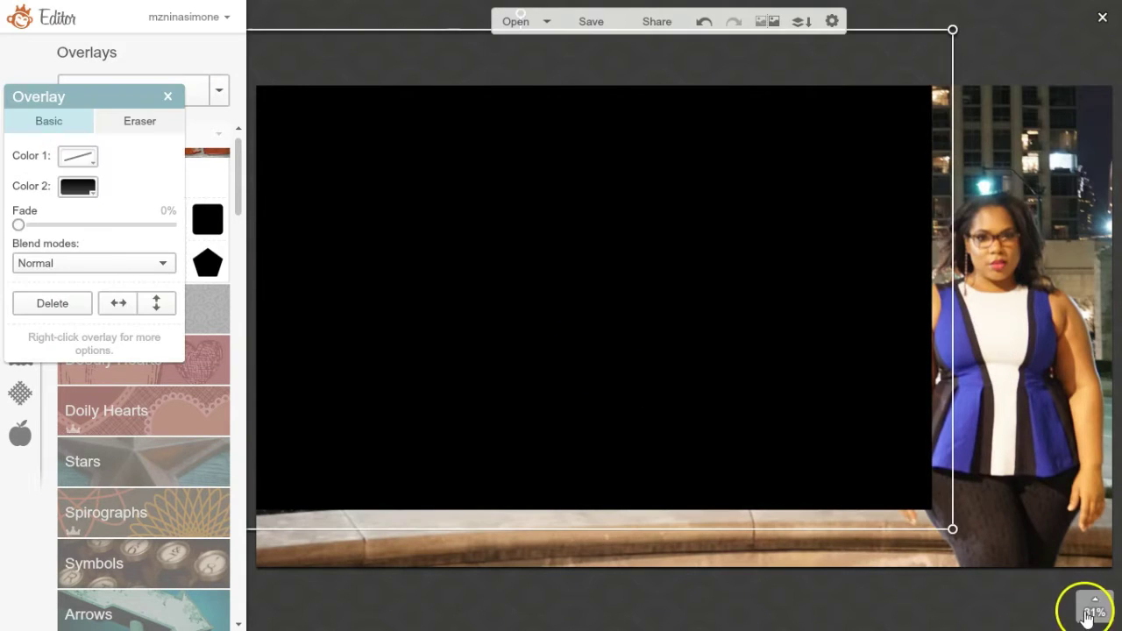
drag(961, 544, 1101, 567)
drag(949, 457, 976, 464)
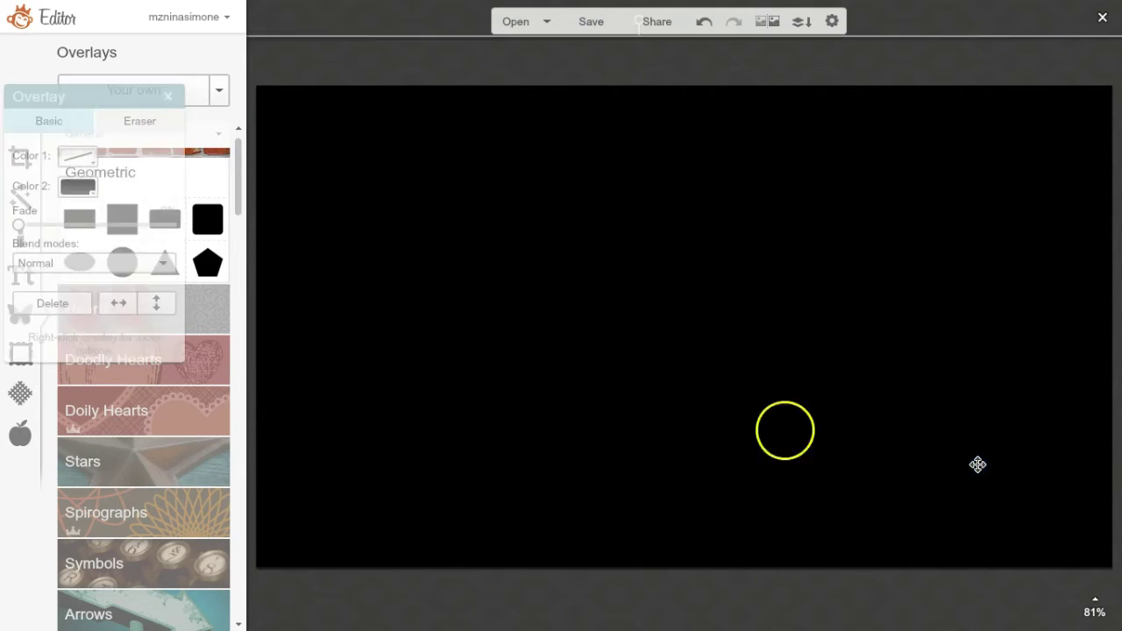
Change the rectangle's fill colour to magenta f21bff.
click(88, 190)
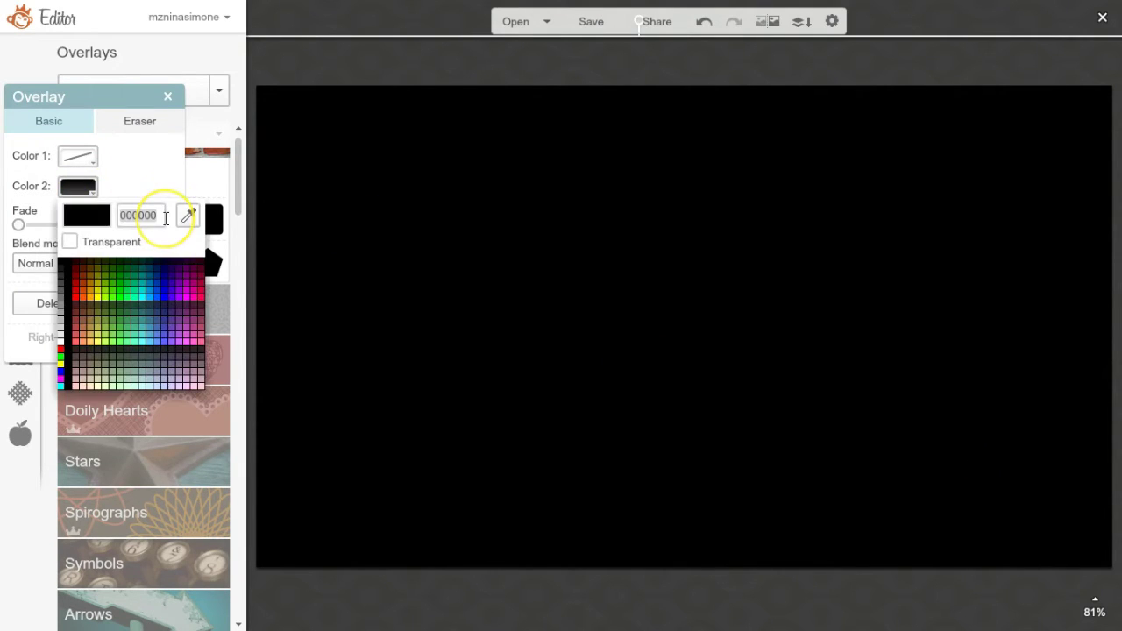
text(00f21b)
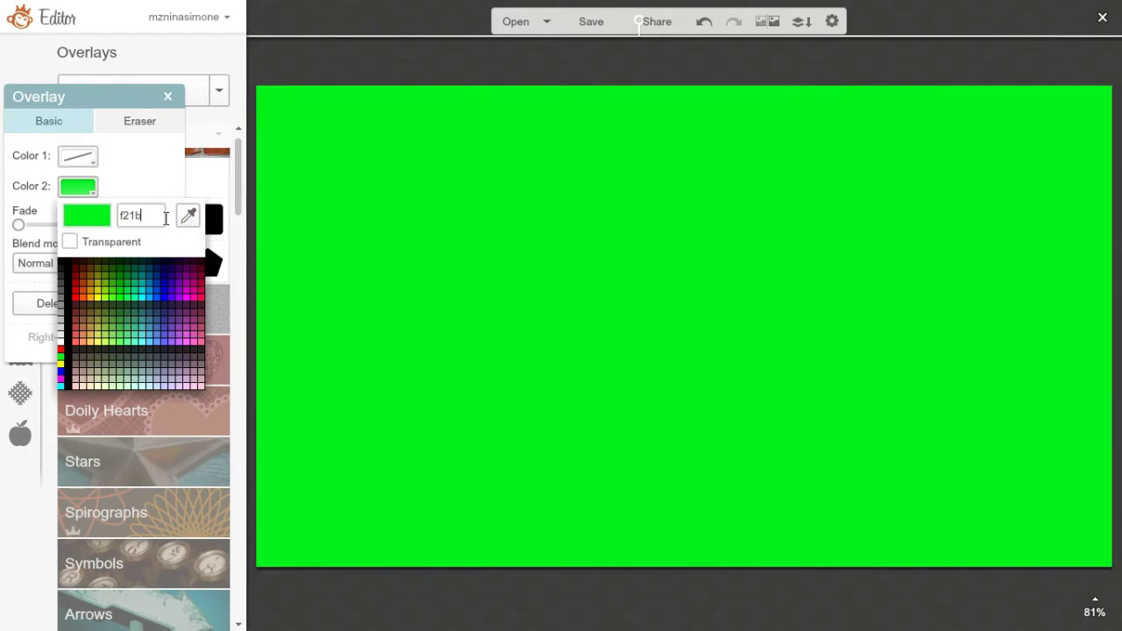
text(ff)
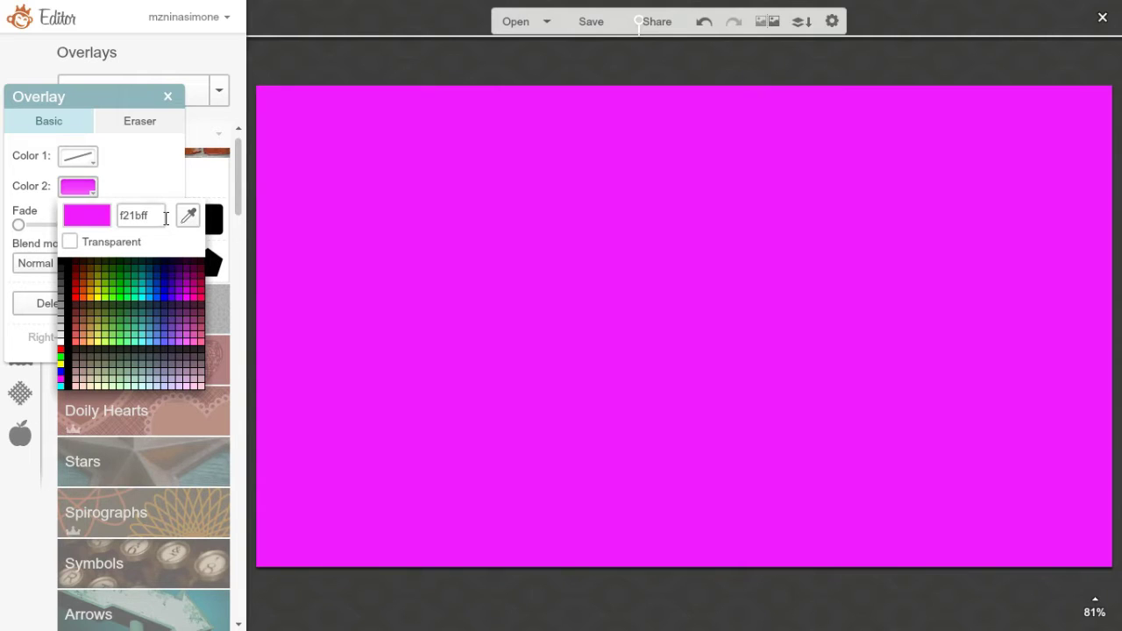
click(426, 260)
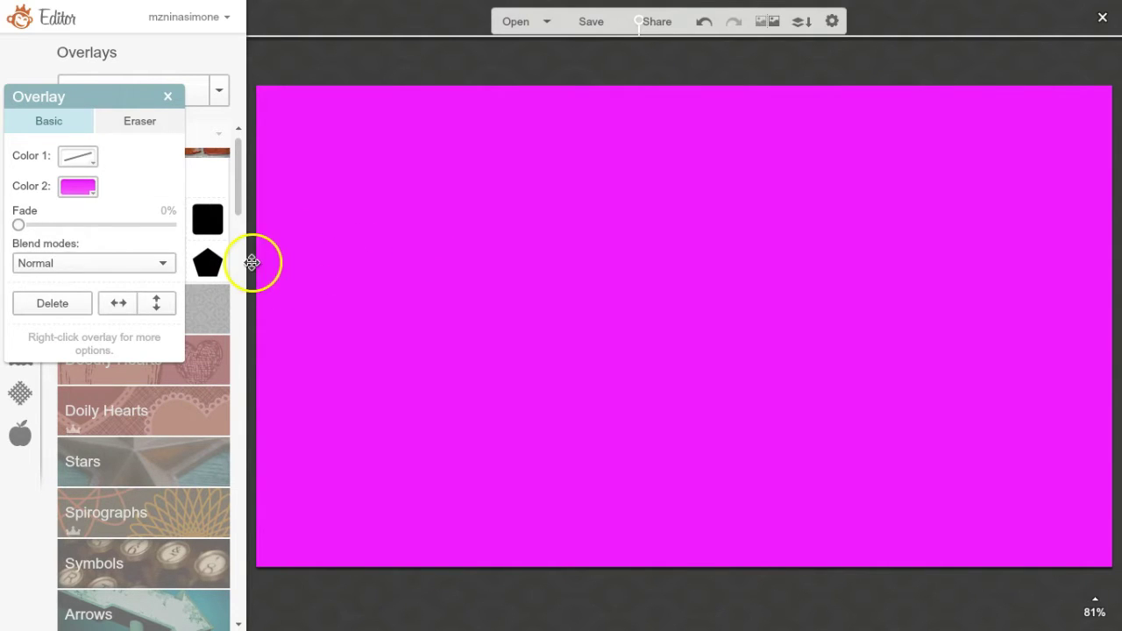
Preview the Screen blend mode on the magenta overlay and fade it so the photo shows.
click(42, 263)
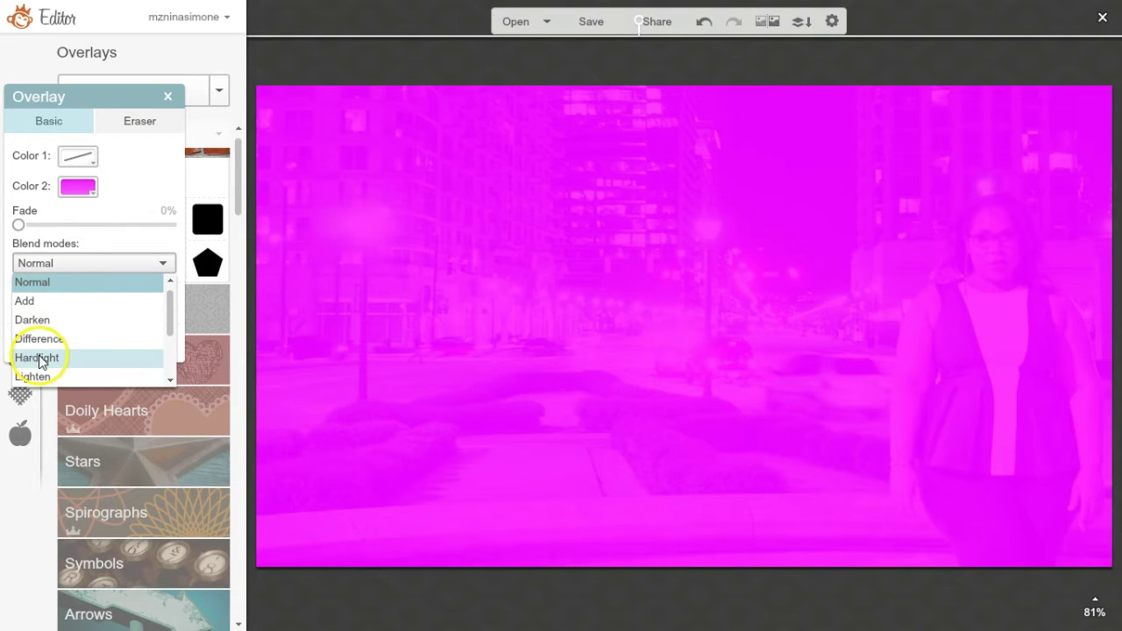
scroll(38, 364, down, 1)
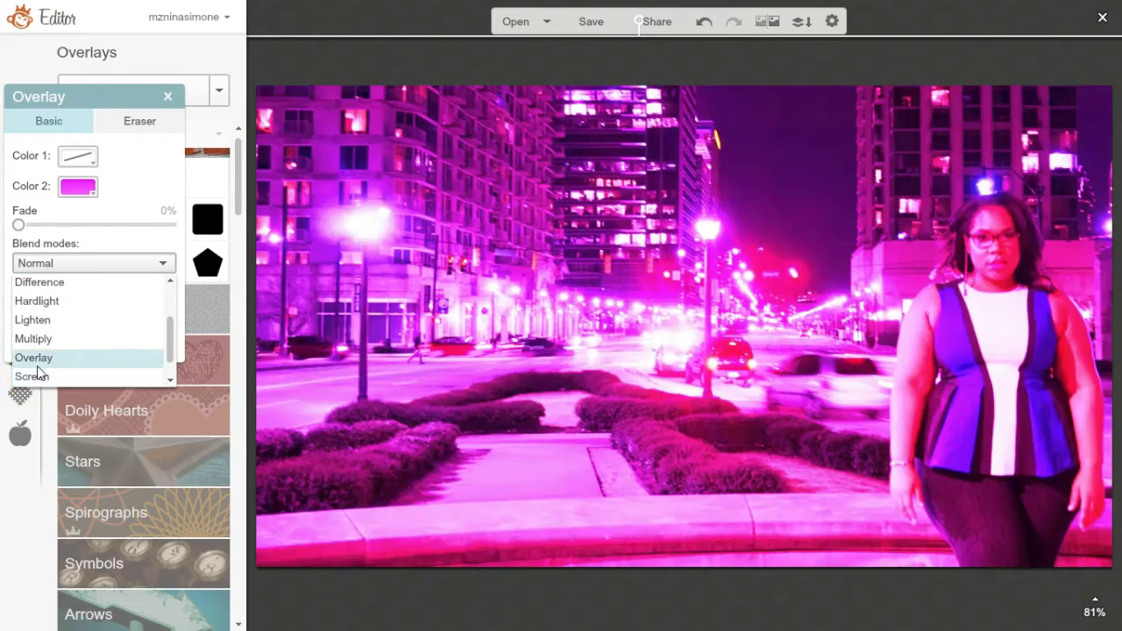
click(39, 384)
scroll(38, 384, down, 1)
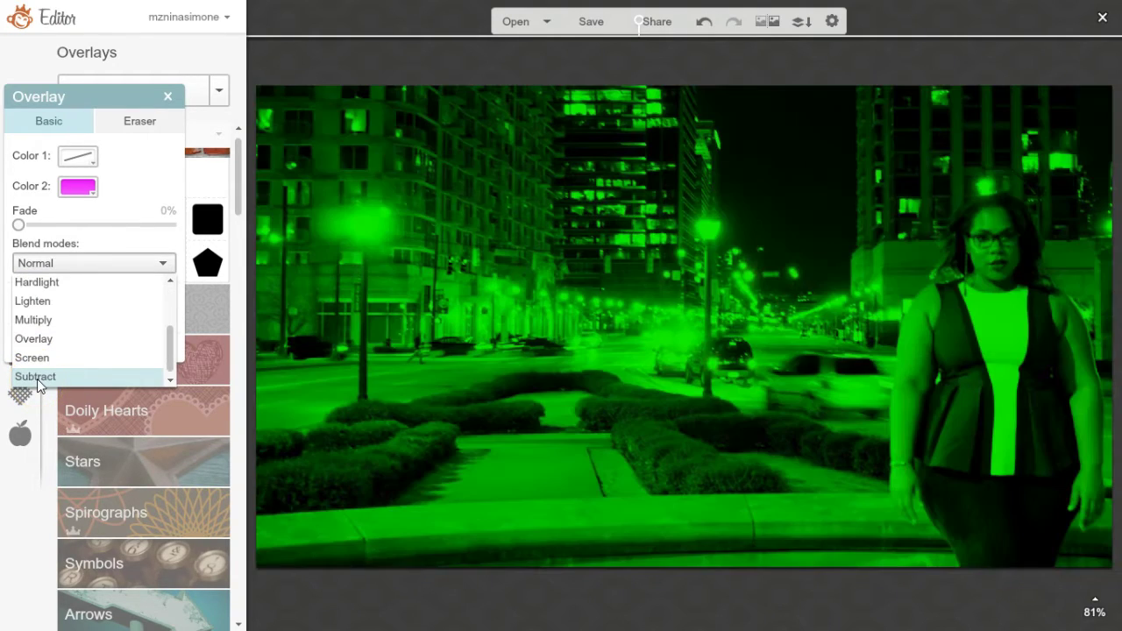
click(43, 360)
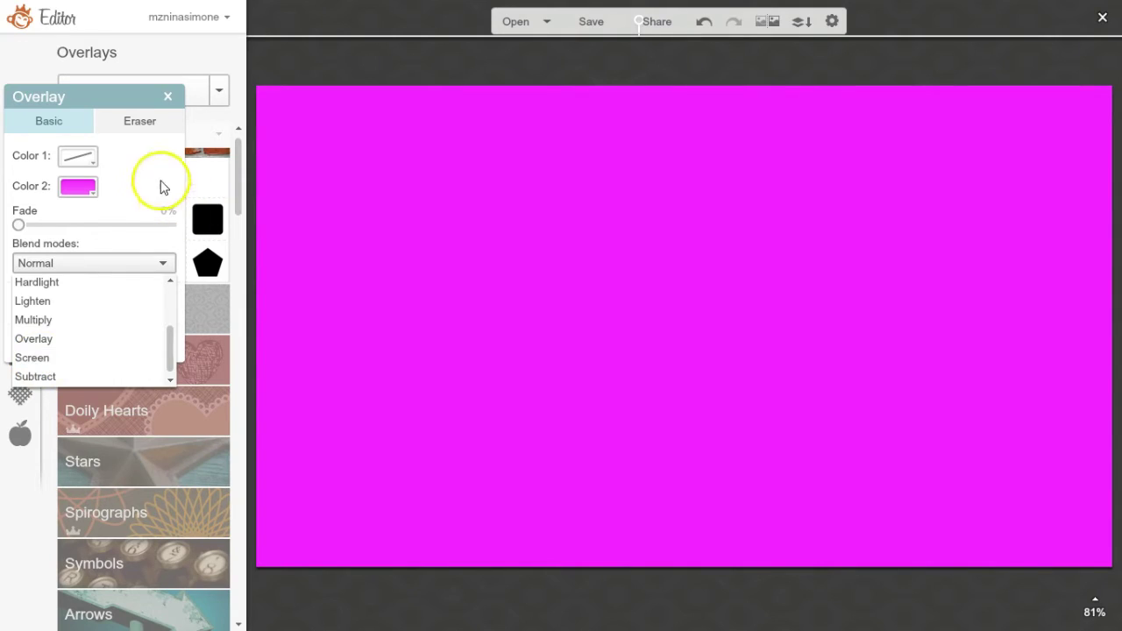
click(24, 226)
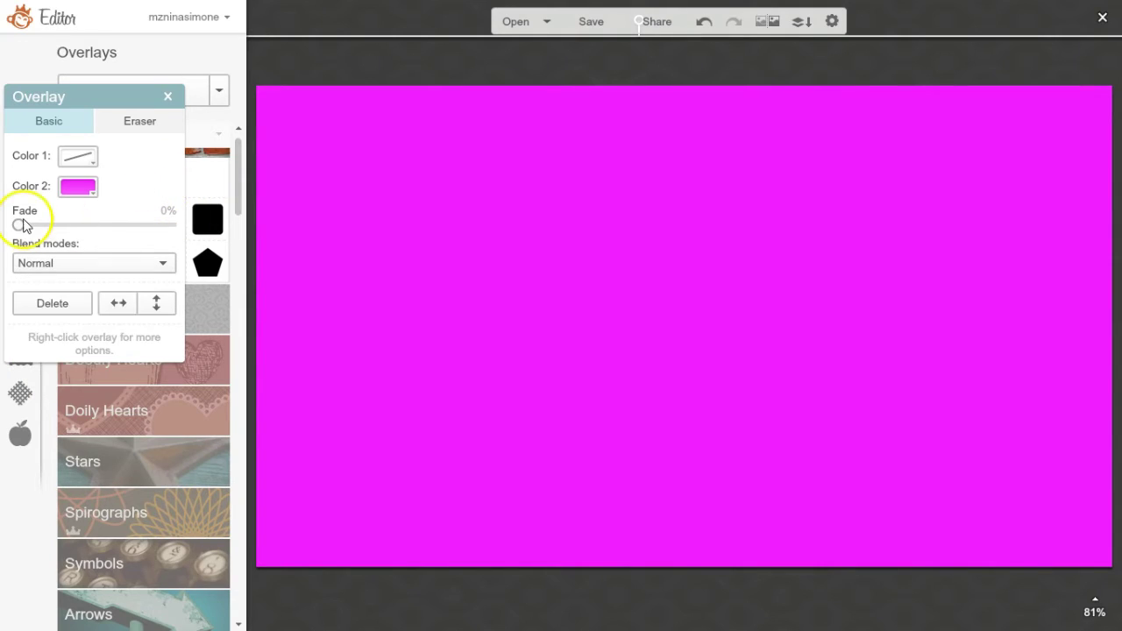
drag(18, 226, 85, 233)
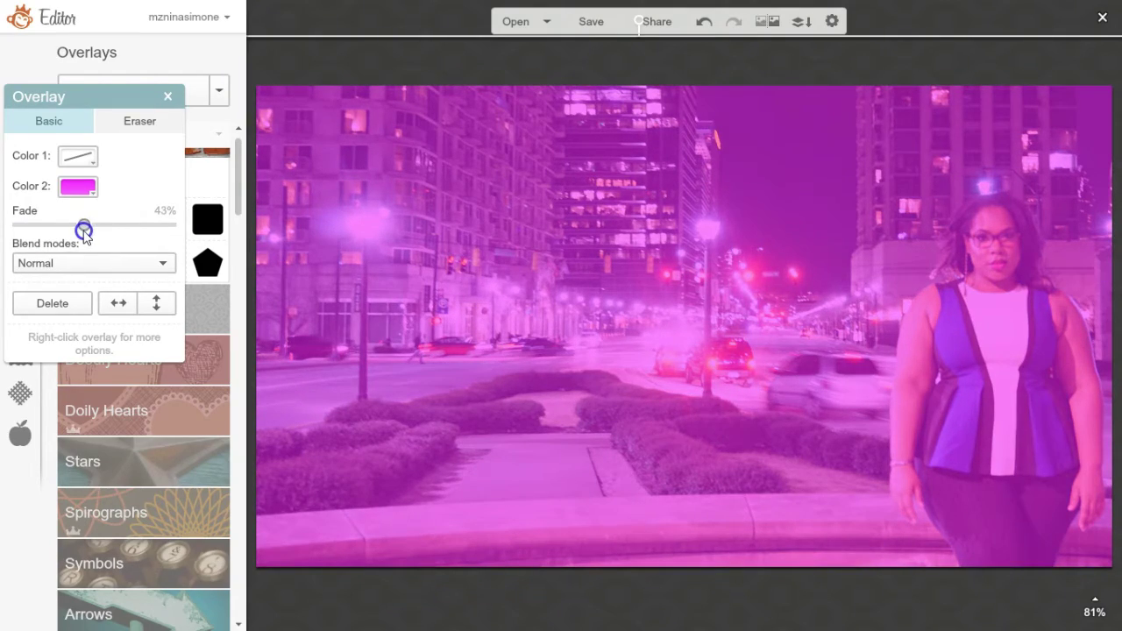
Apply the Screen blend mode and lower the fade to strengthen the magenta tint.
click(76, 263)
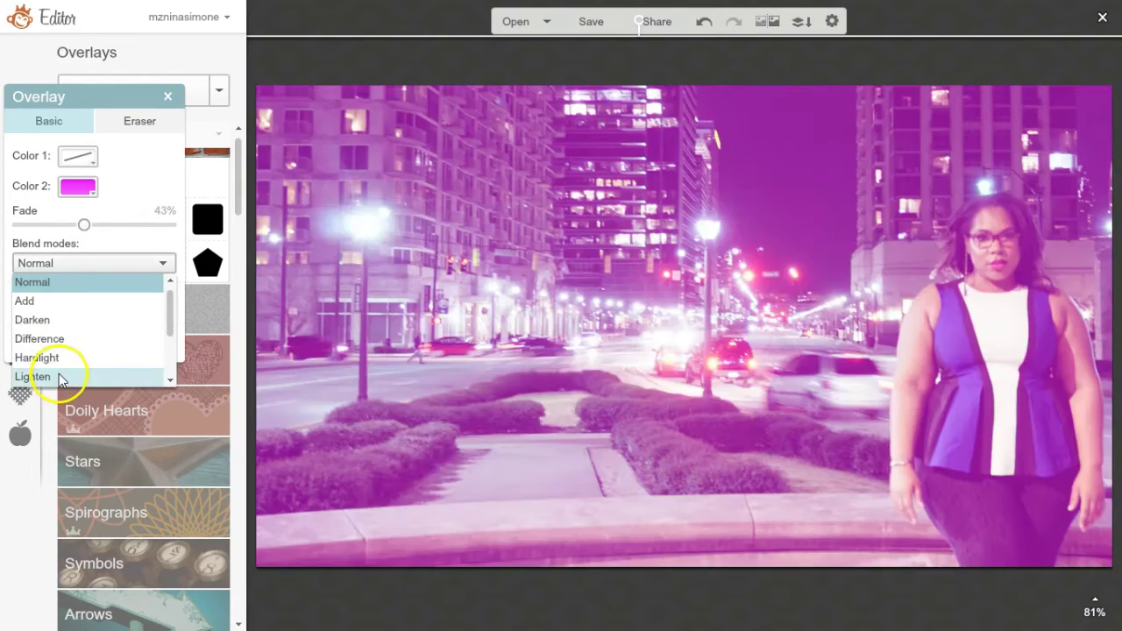
scroll(60, 377, down, 2)
click(64, 362)
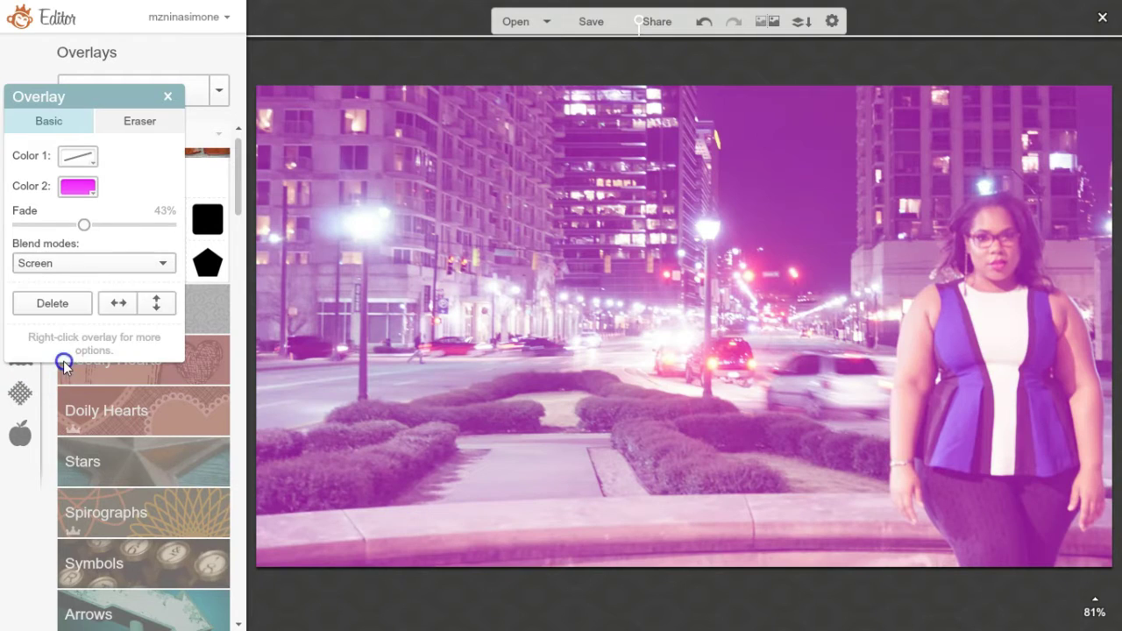
drag(84, 225, 30, 228)
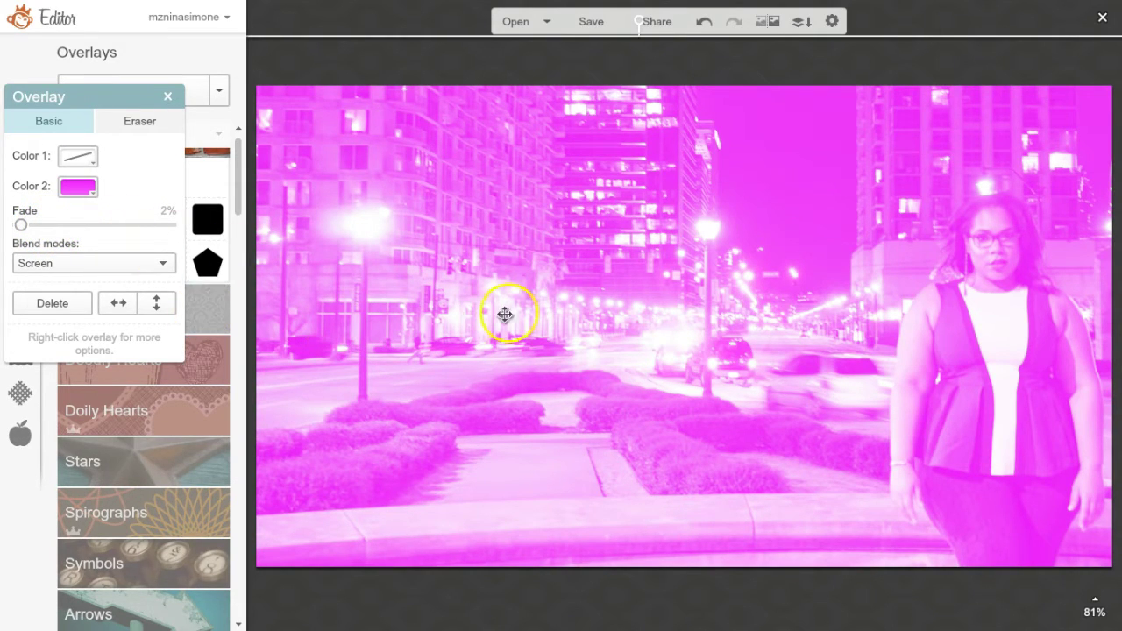
click(22, 226)
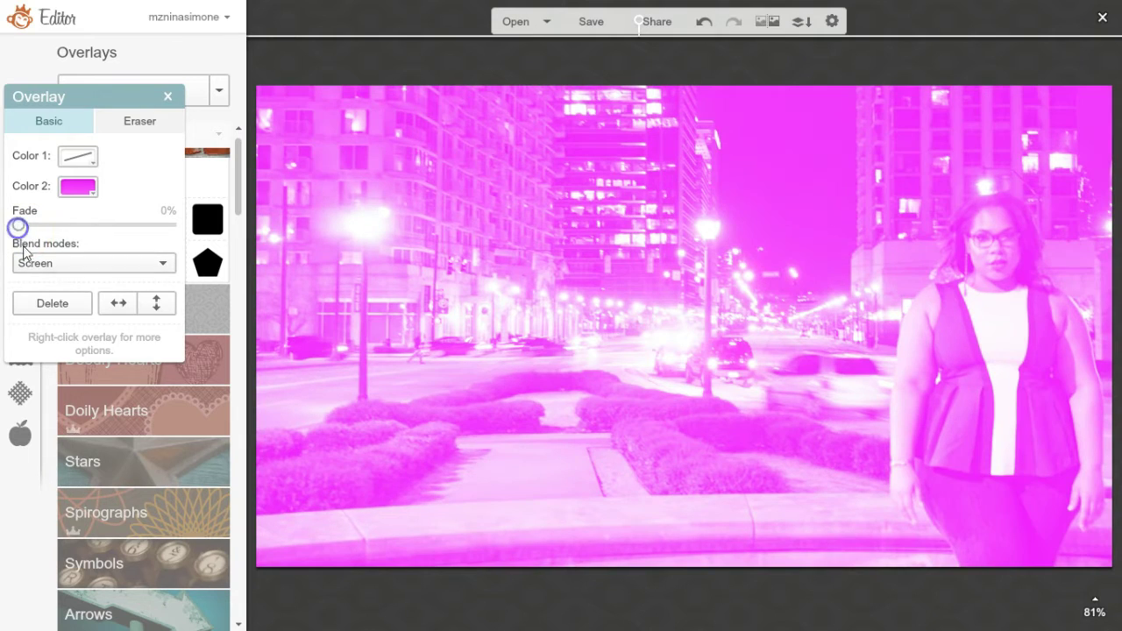
Switch the overlay back to Normal blending and raise the fade so the street shows through.
click(26, 263)
scroll(39, 298, up, 3)
click(31, 282)
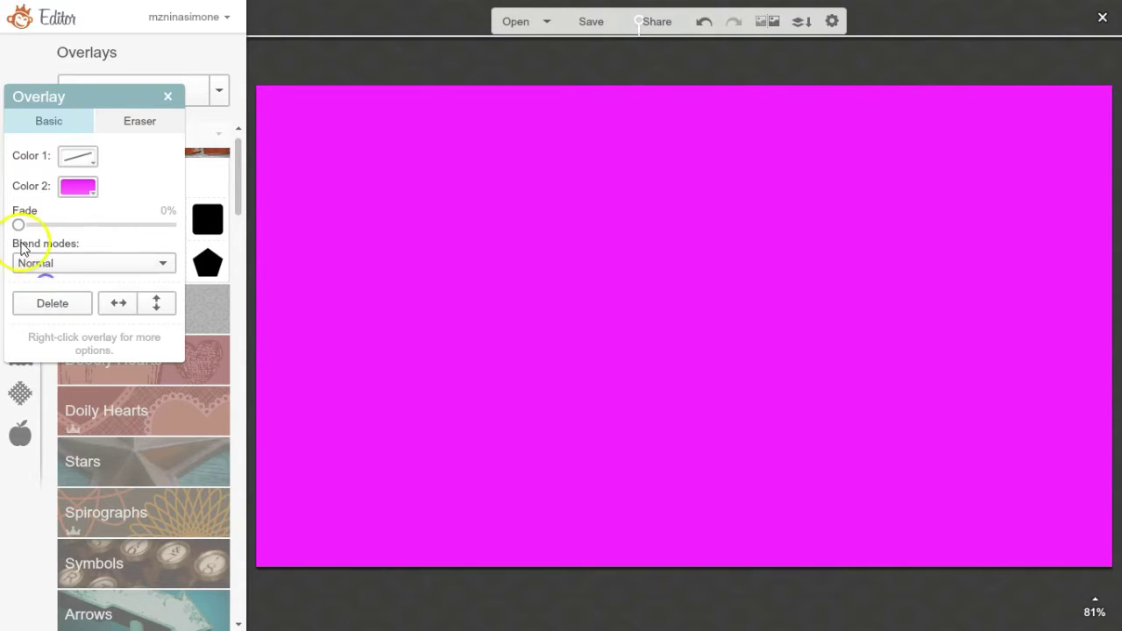
drag(19, 225, 40, 229)
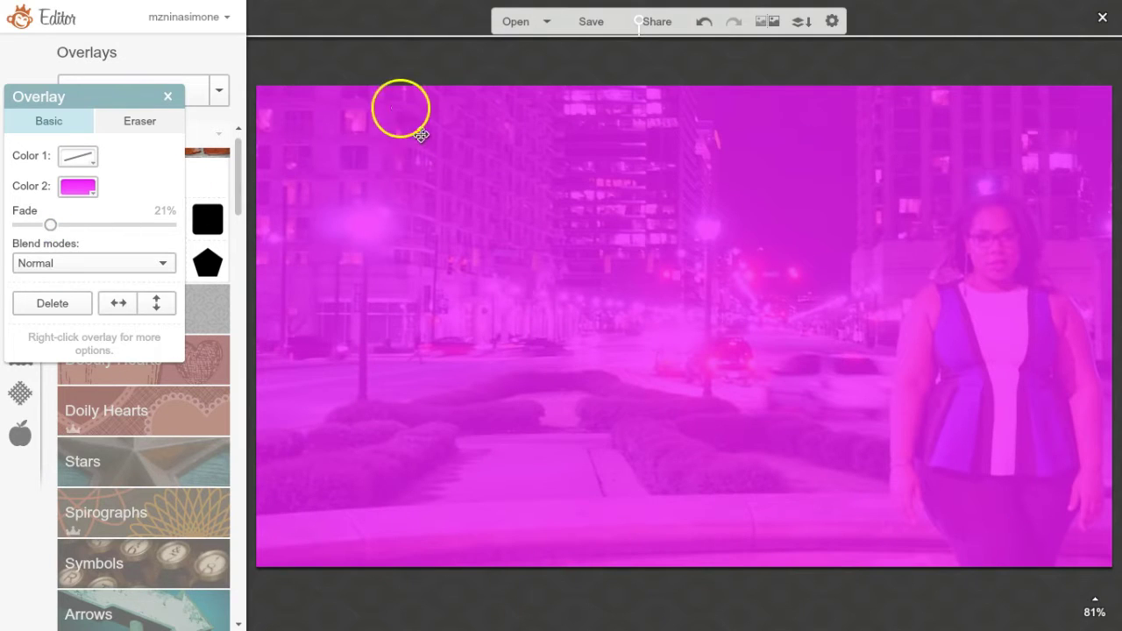
Combine the layers, save the tinted image to the computer, and add a new rectangle.
click(805, 24)
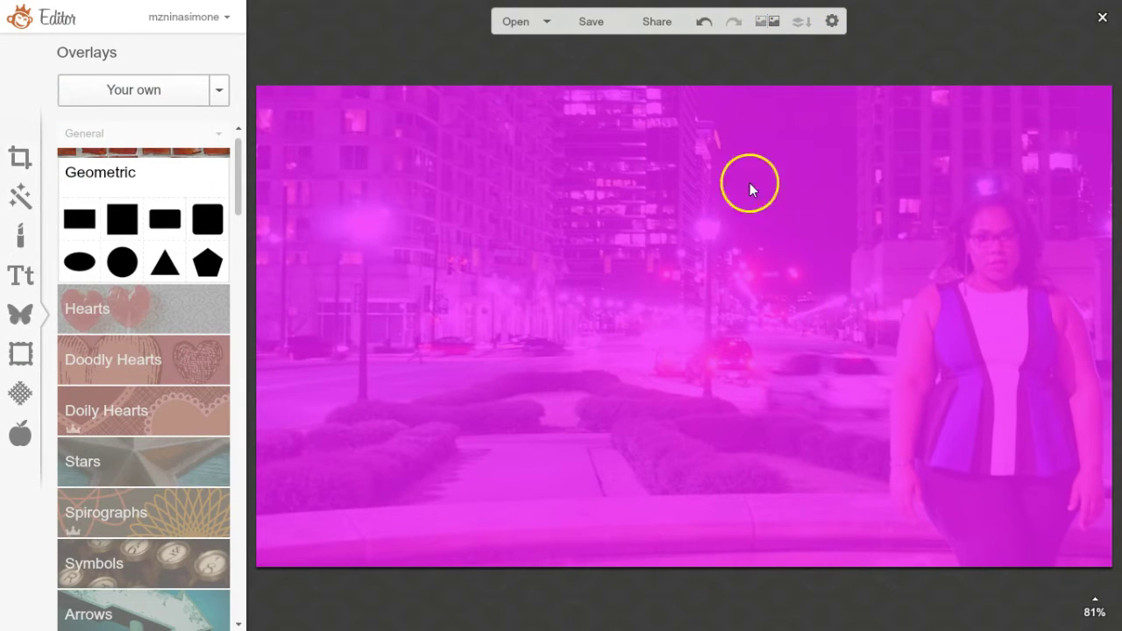
click(595, 27)
click(96, 516)
click(320, 19)
click(77, 233)
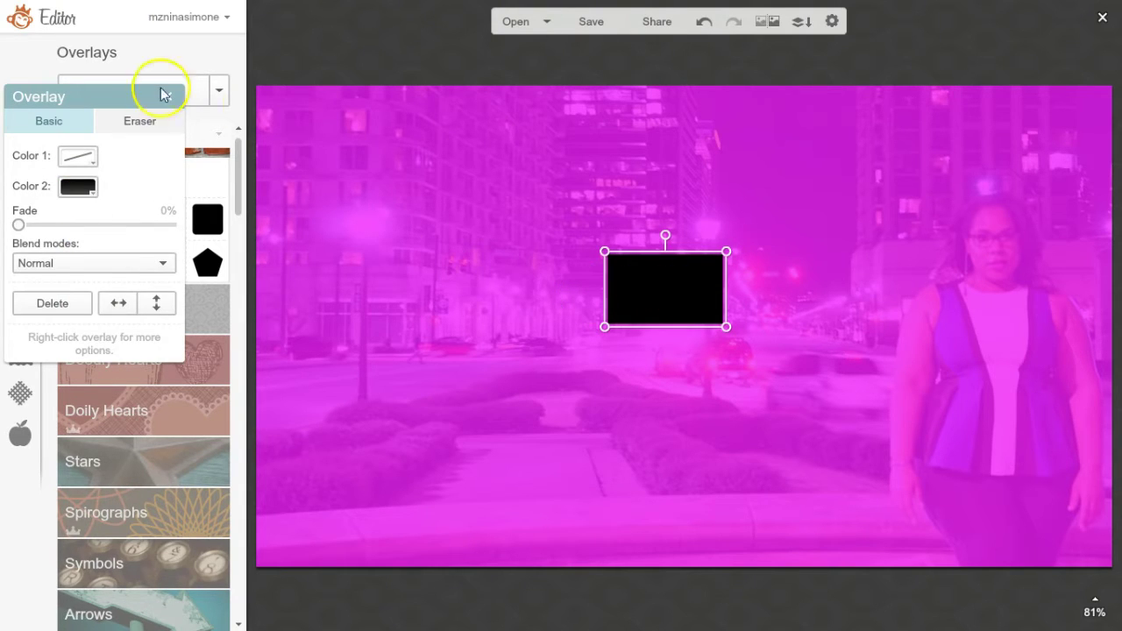
click(111, 99)
drag(112, 99, 328, 32)
drag(666, 283, 493, 166)
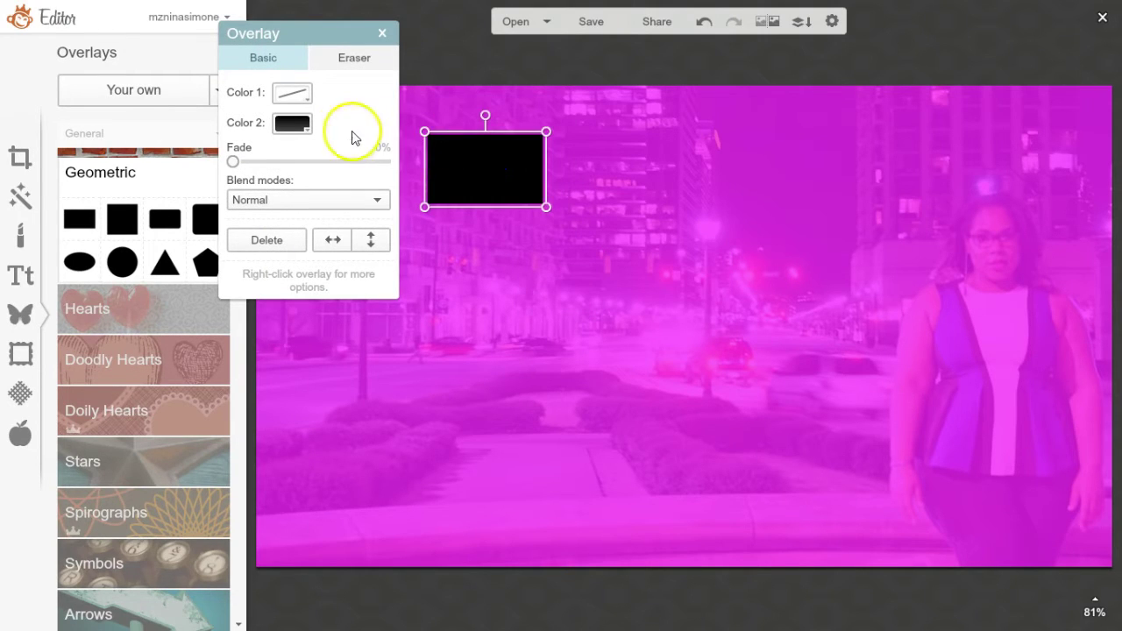
click(295, 123)
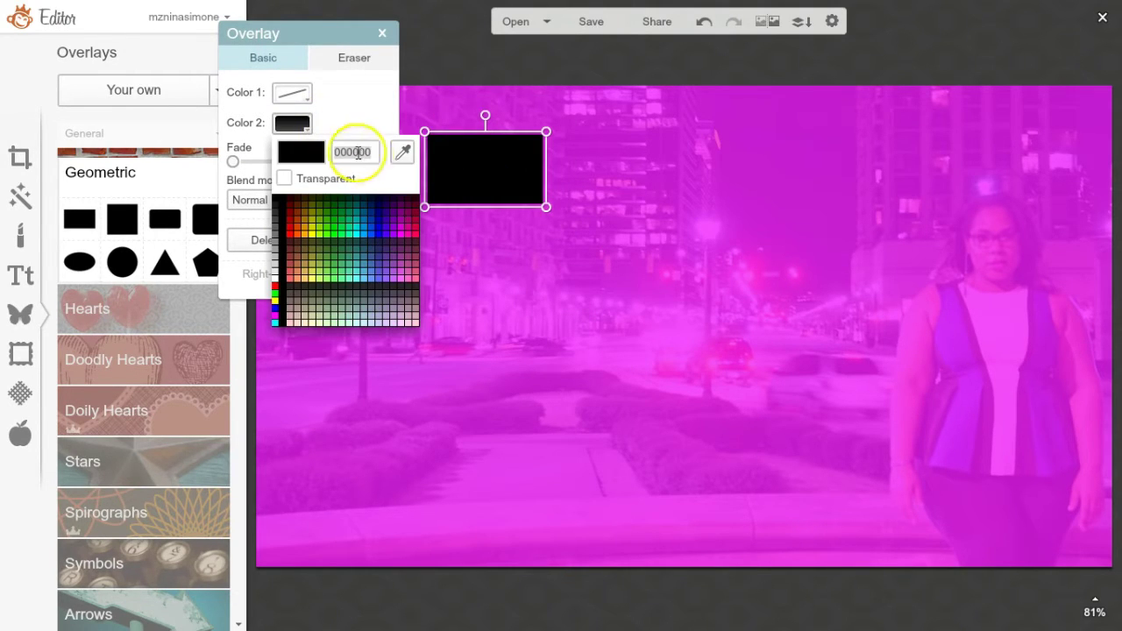
click(284, 178)
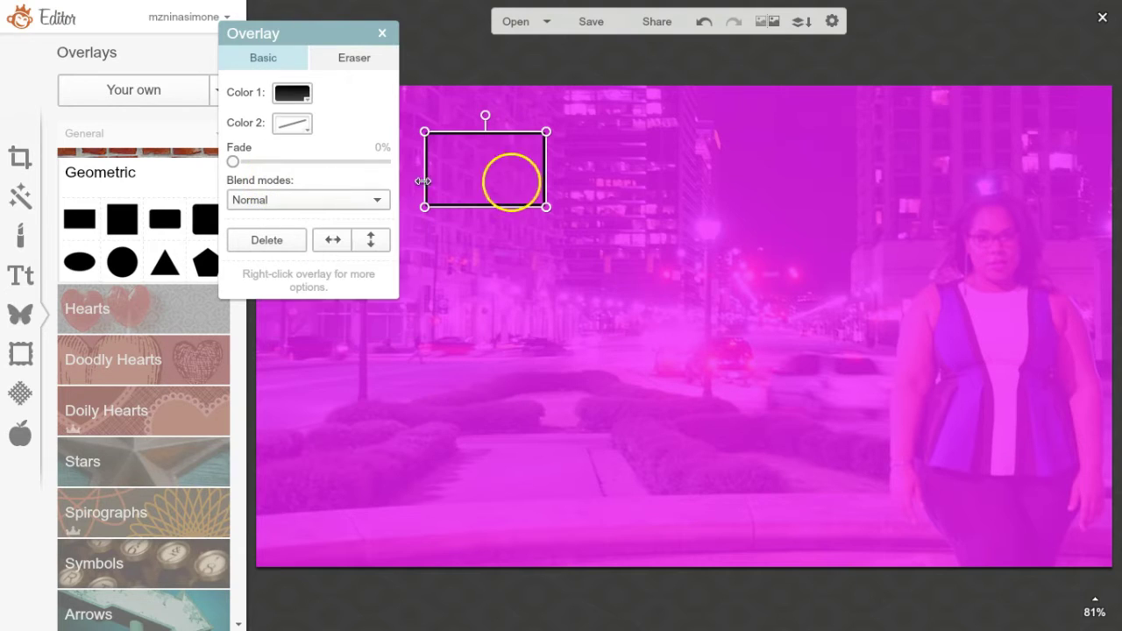
drag(501, 185, 738, 404)
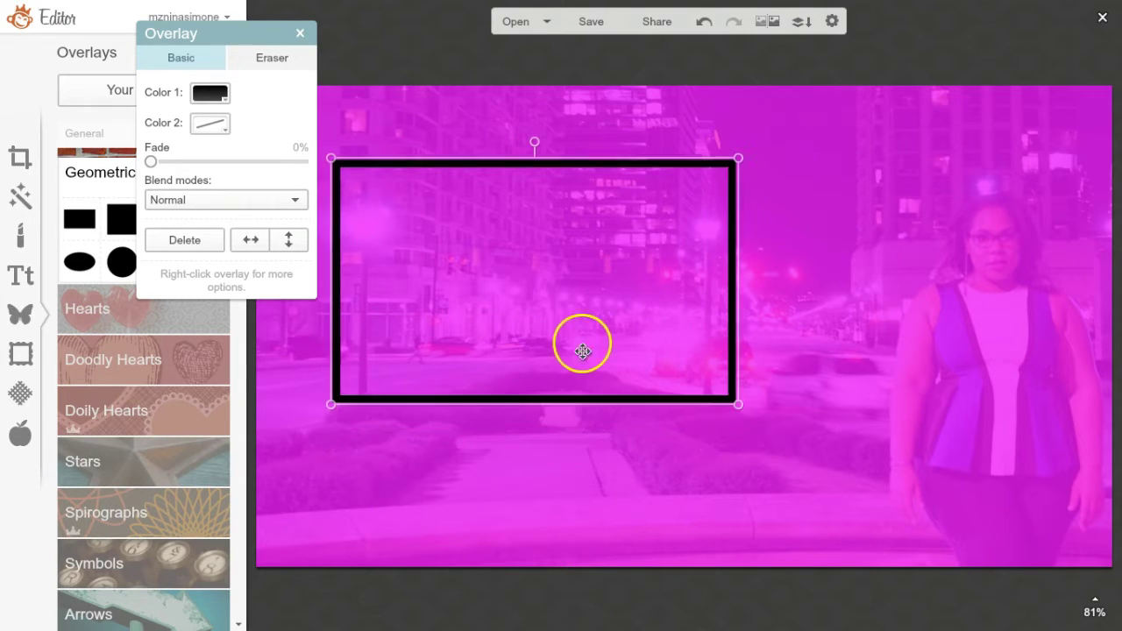
click(208, 100)
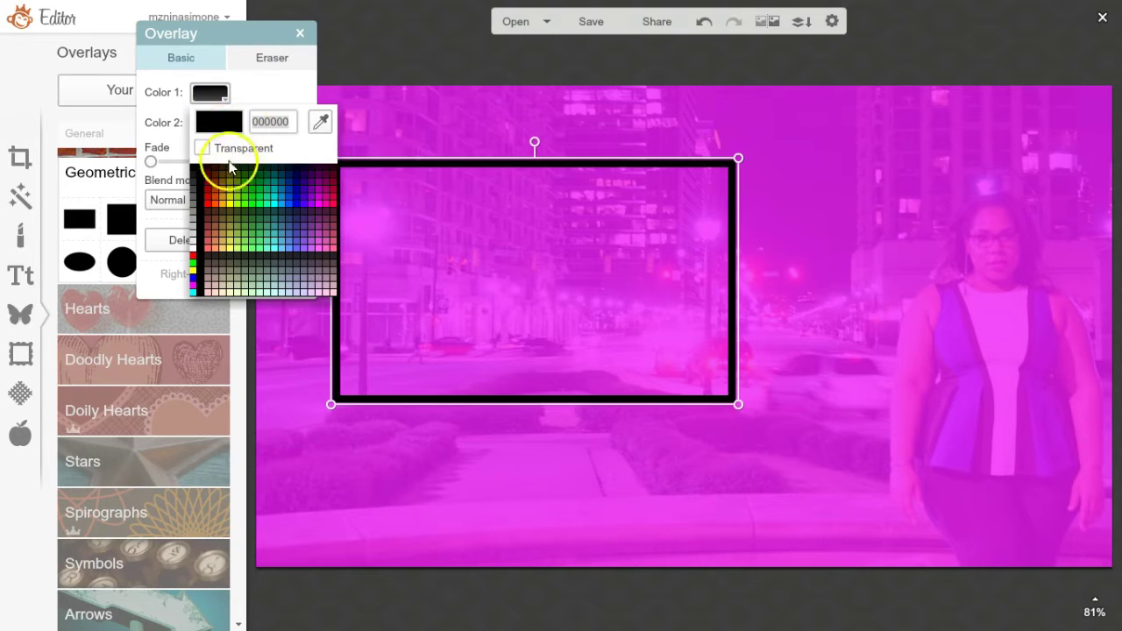
click(201, 237)
click(198, 253)
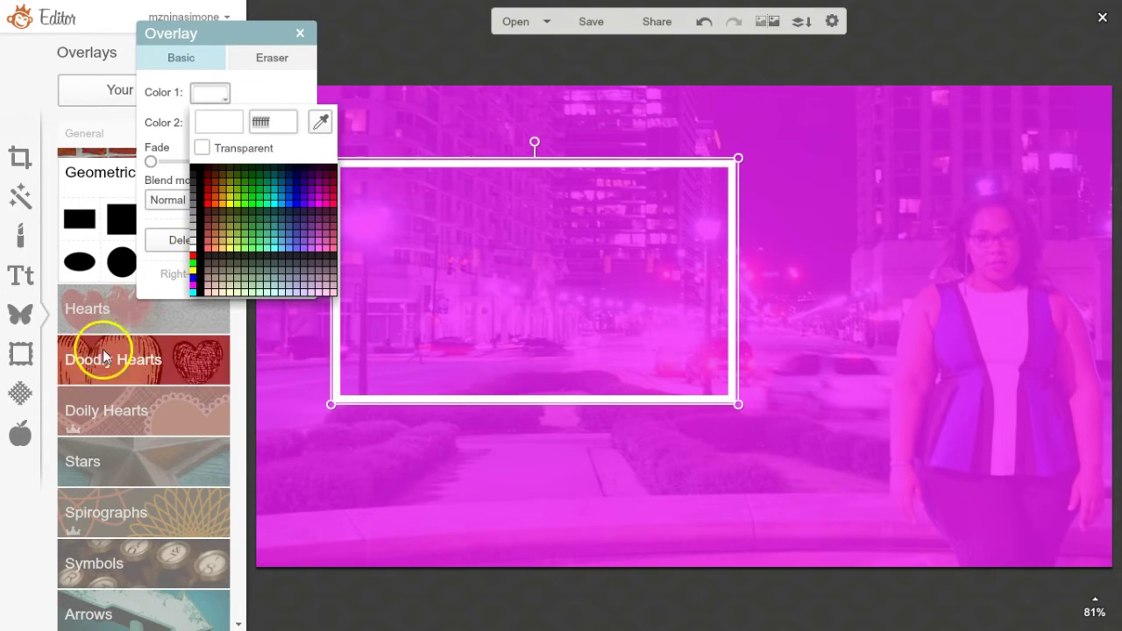
click(421, 224)
drag(490, 230, 436, 292)
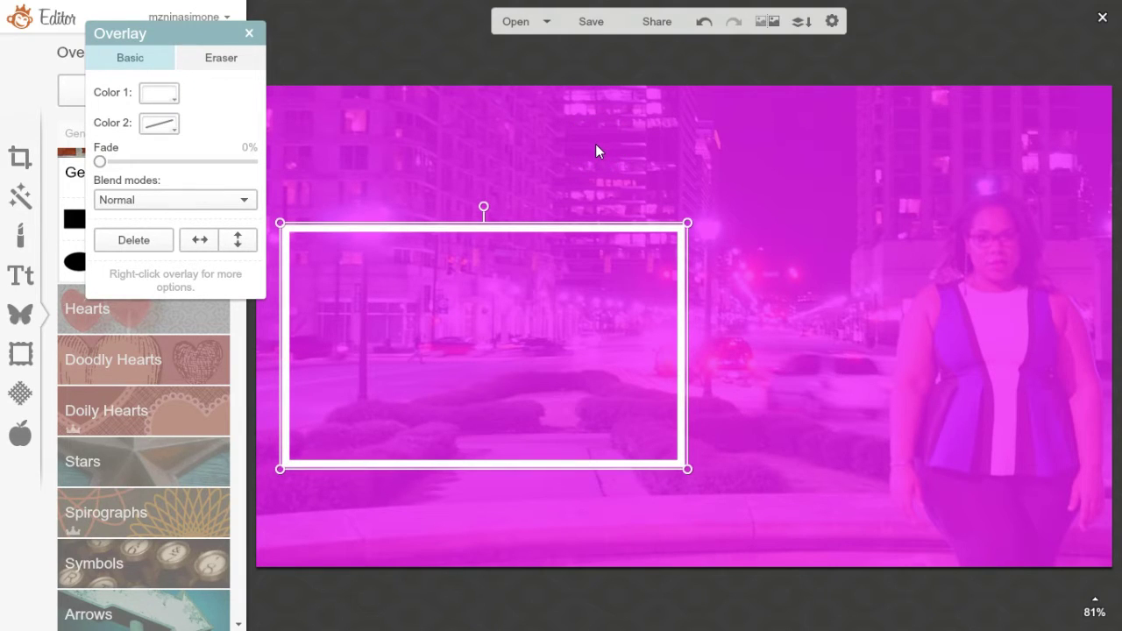
drag(474, 307, 468, 276)
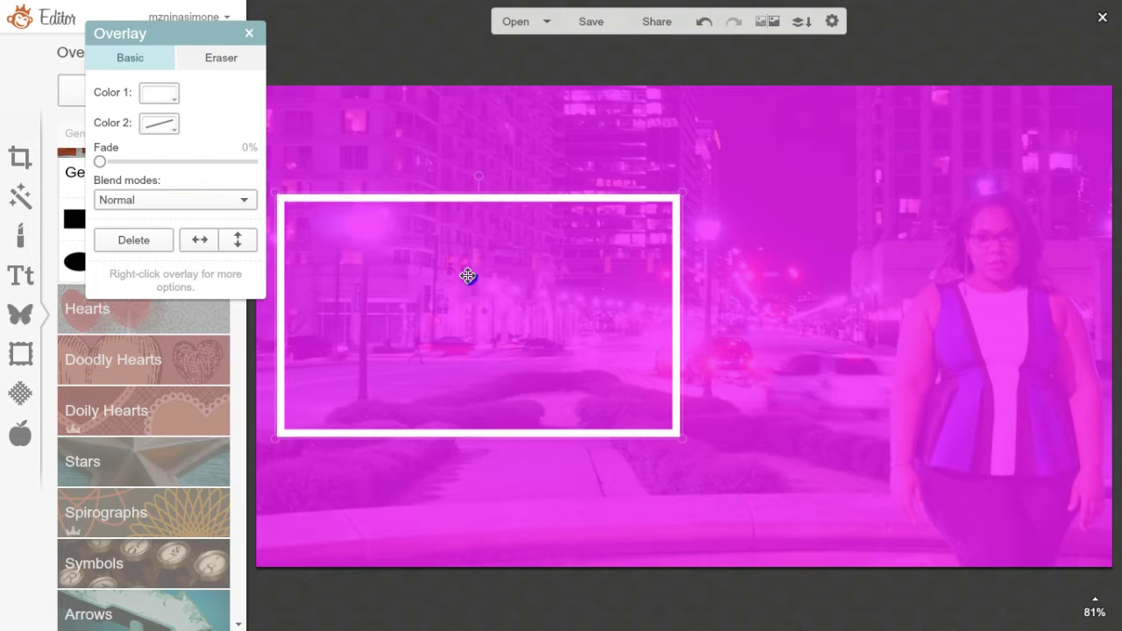
click(468, 276)
click(605, 346)
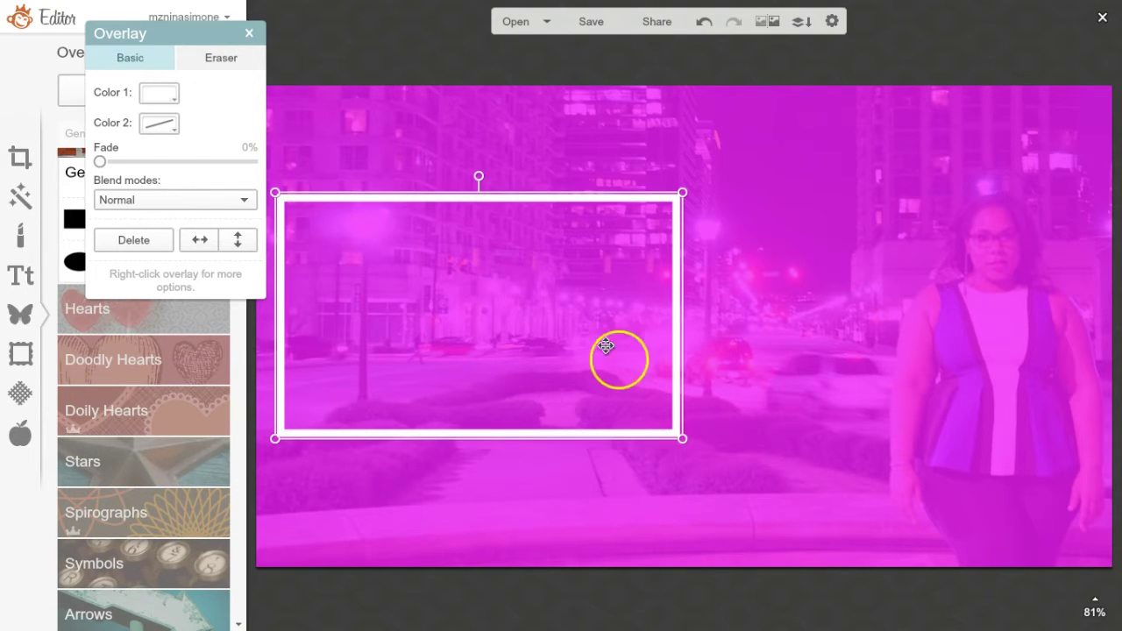
drag(682, 438, 718, 457)
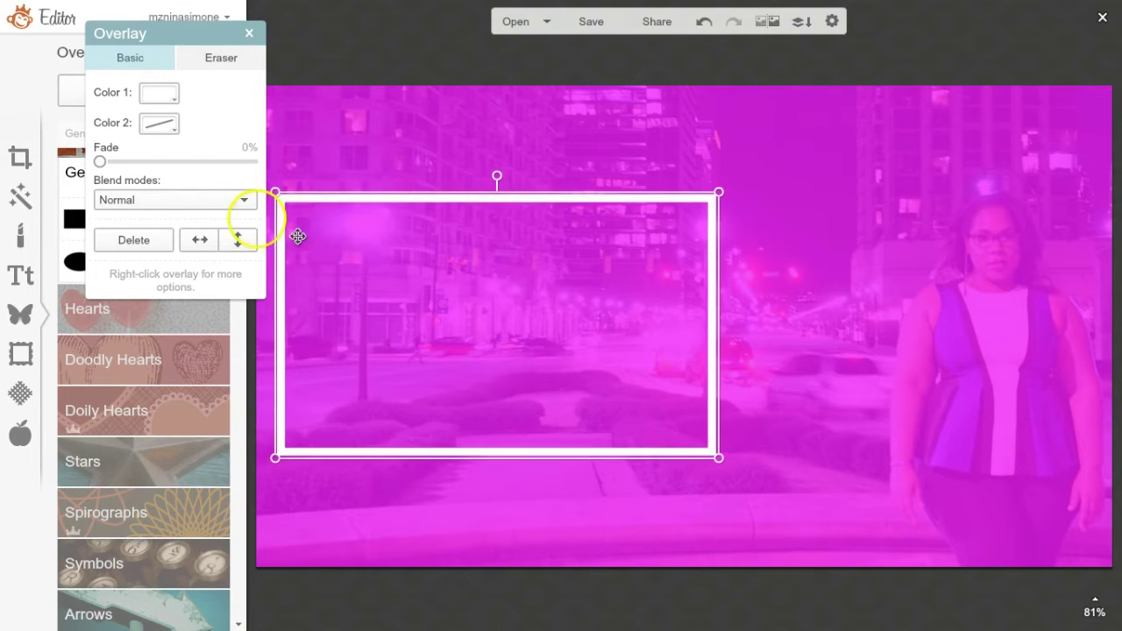
click(125, 244)
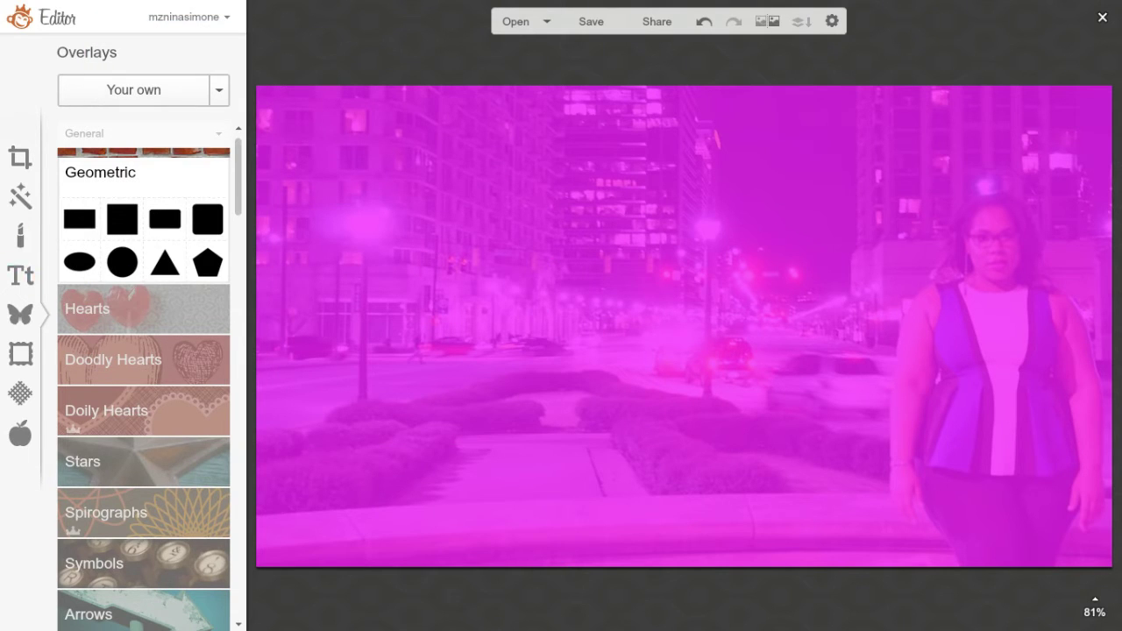
Add a black rectangle and stretch it from the top-left corner over most of the photo.
click(77, 219)
drag(621, 301, 278, 121)
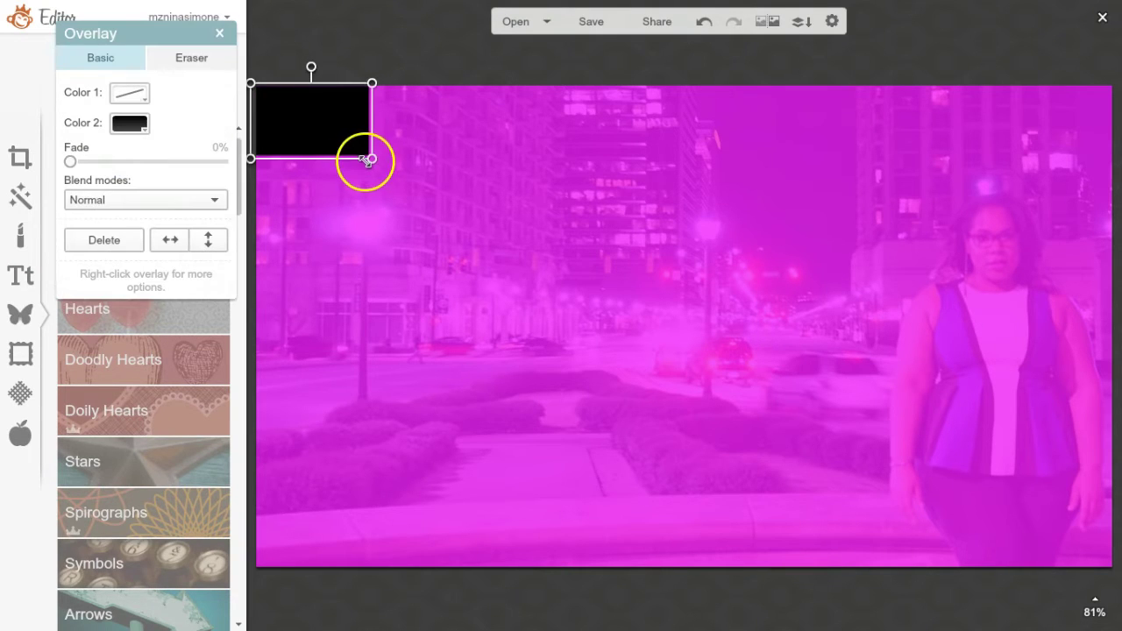
drag(368, 158, 981, 608)
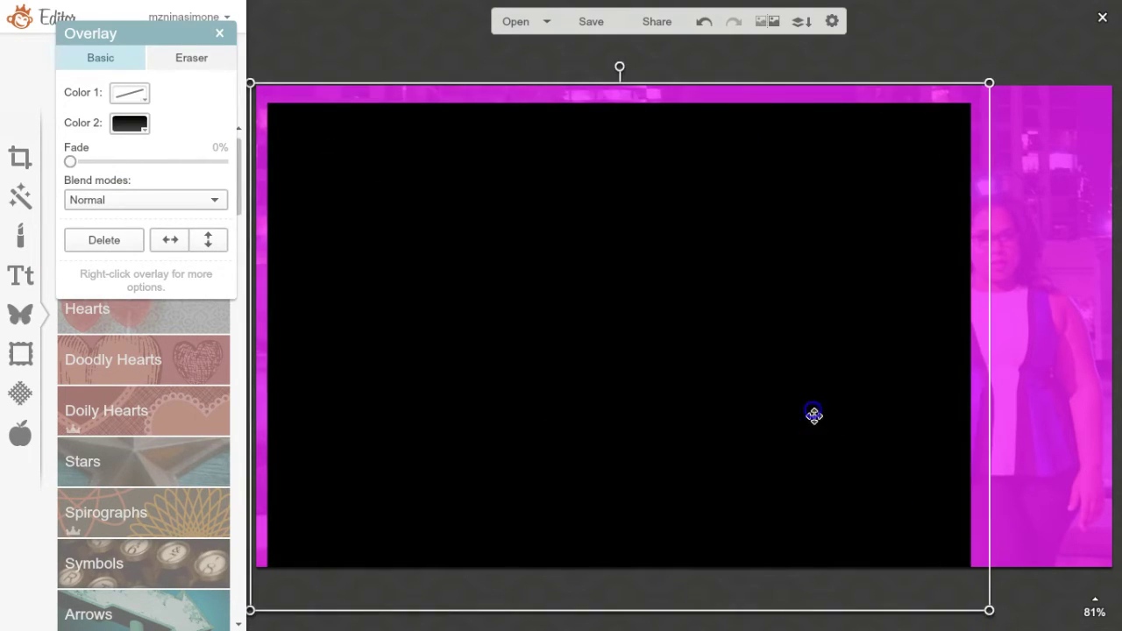
drag(814, 412, 789, 384)
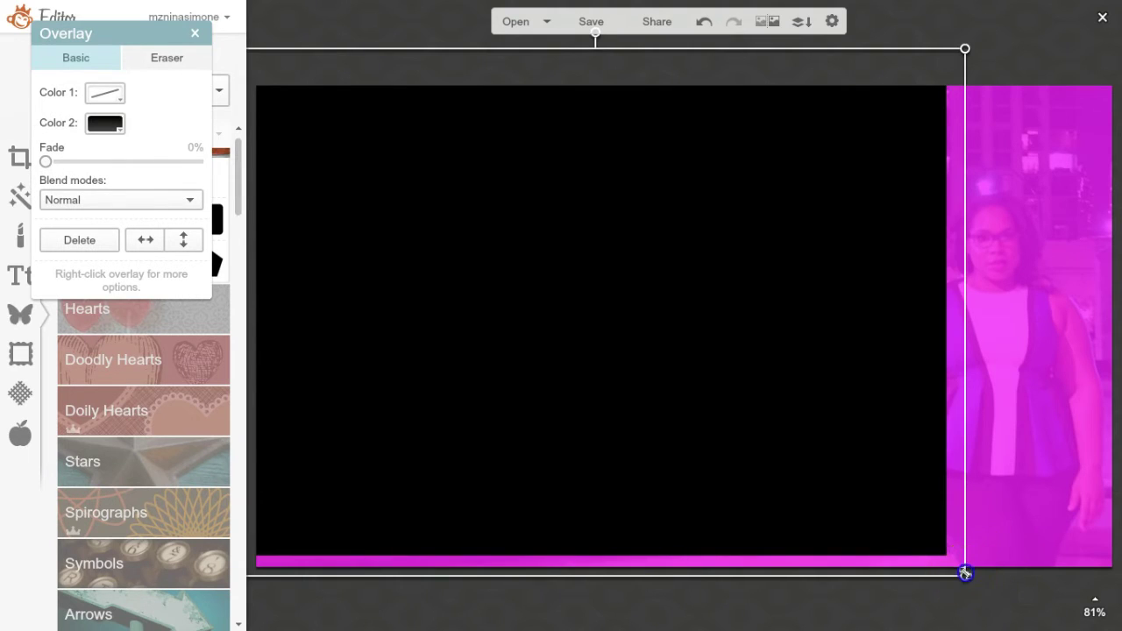
drag(964, 573, 986, 591)
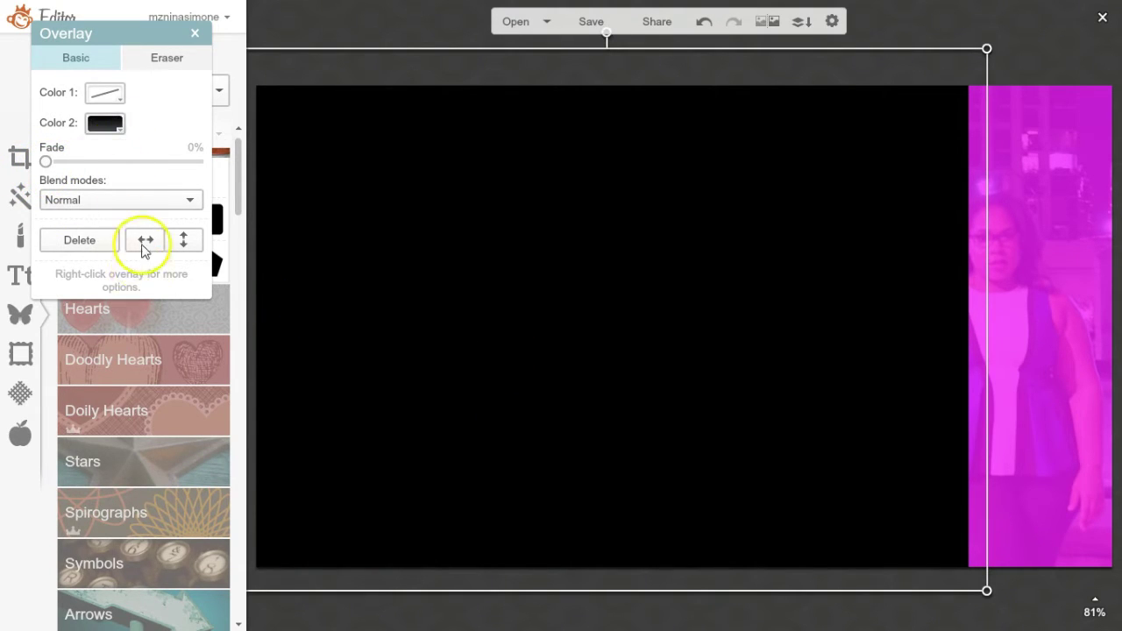
Fill the rectangle with pink hex 021bff and keep its blend mode at Normal.
click(105, 122)
text(0)
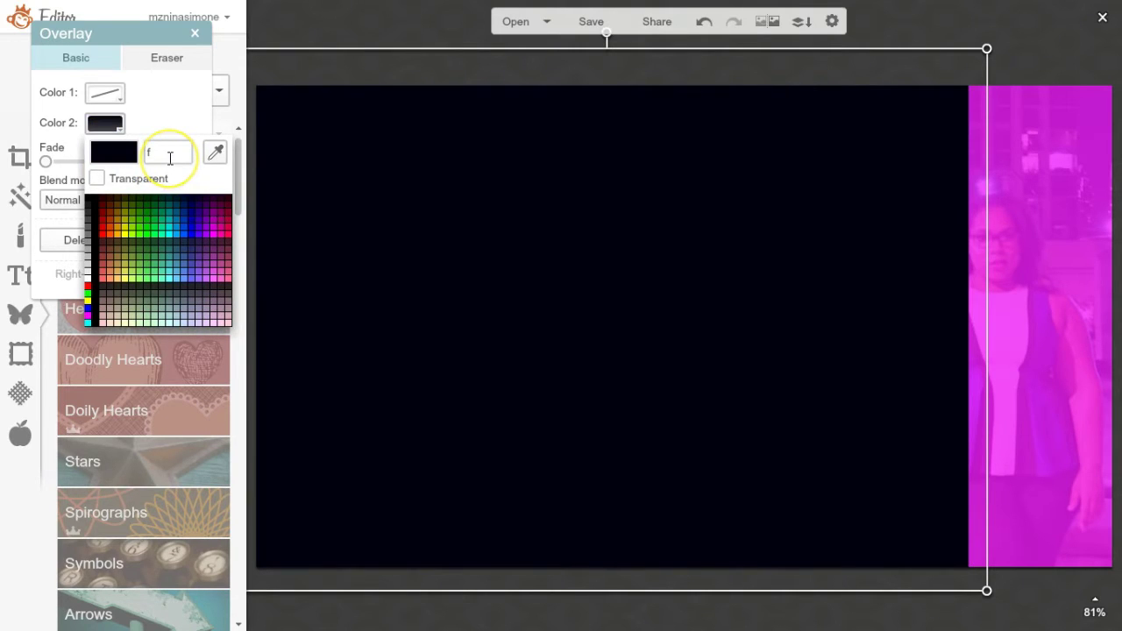
text(21bff)
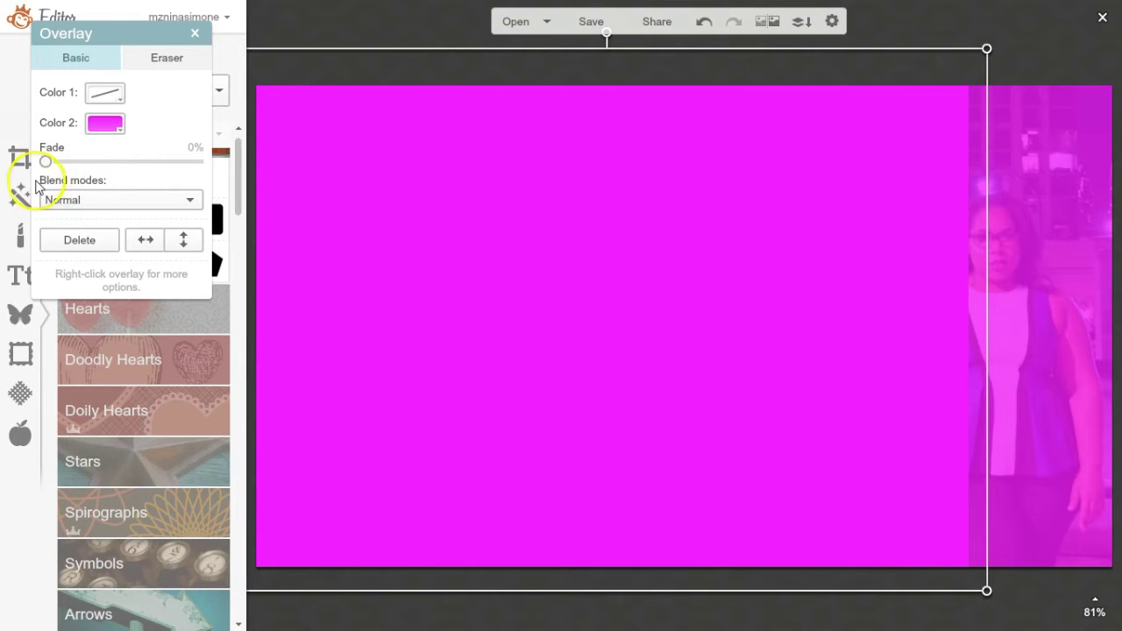
click(61, 199)
scroll(77, 313, down, 2)
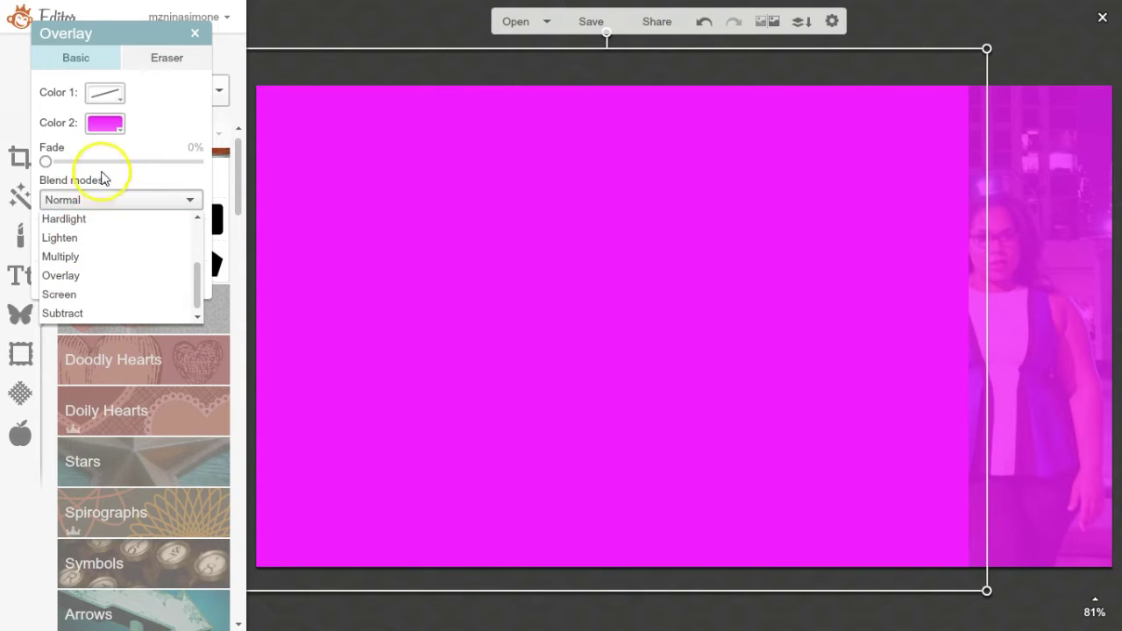
click(79, 171)
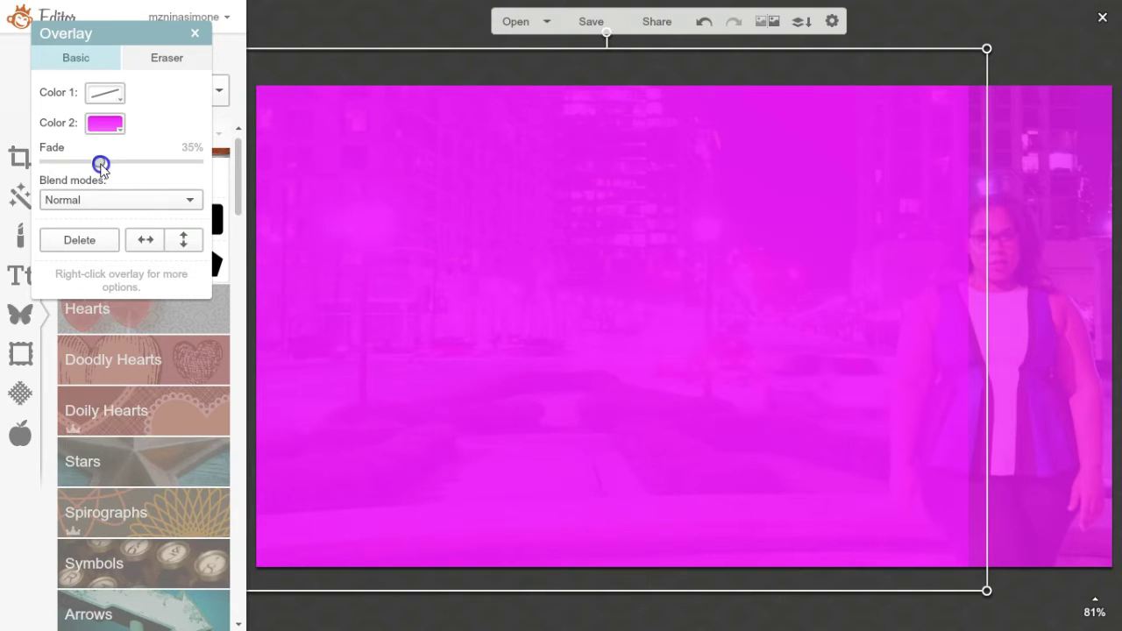
Set the overlay eraser to maximum size with an almost fully soft edge, undoing a hard test stroke.
click(166, 59)
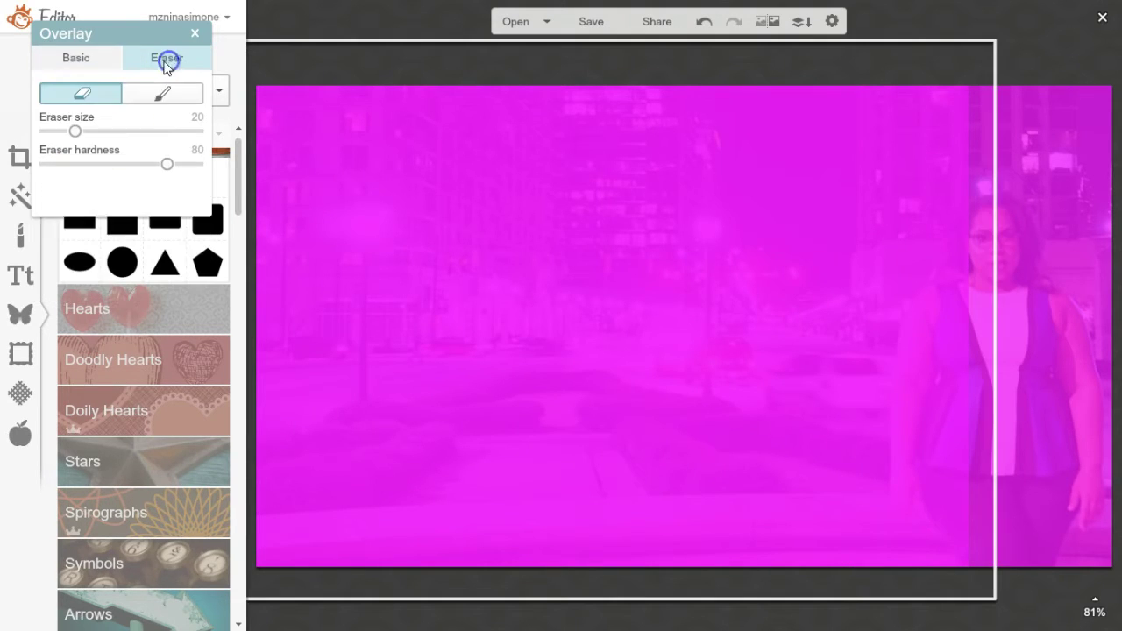
drag(75, 131, 260, 143)
drag(166, 164, 243, 175)
drag(836, 165, 1029, 158)
click(1016, 192)
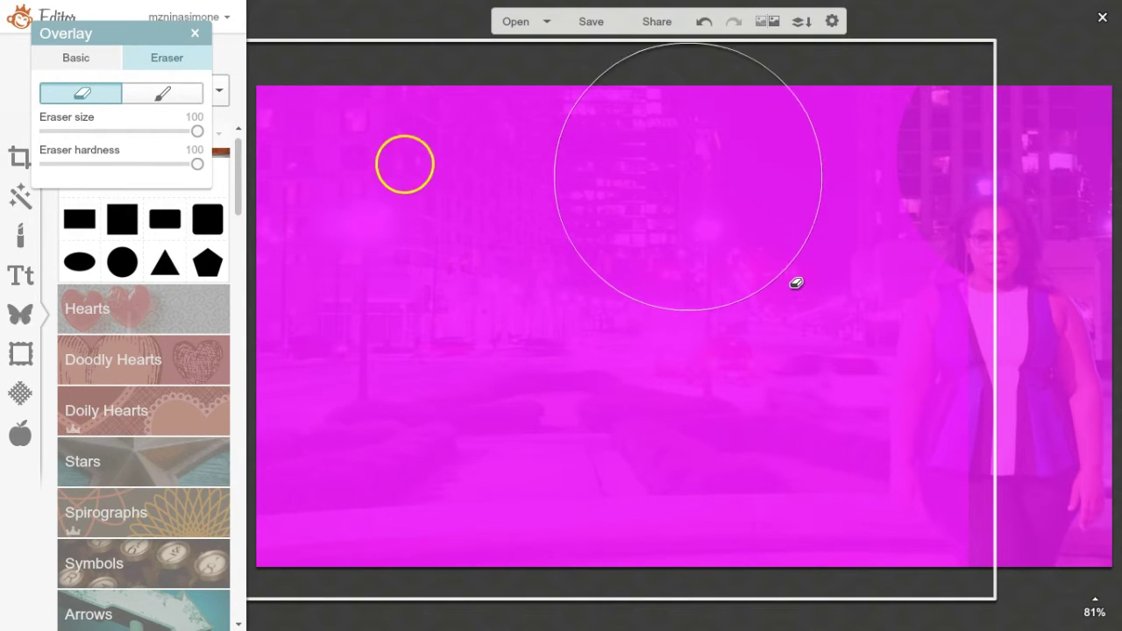
click(712, 25)
drag(197, 164, 51, 165)
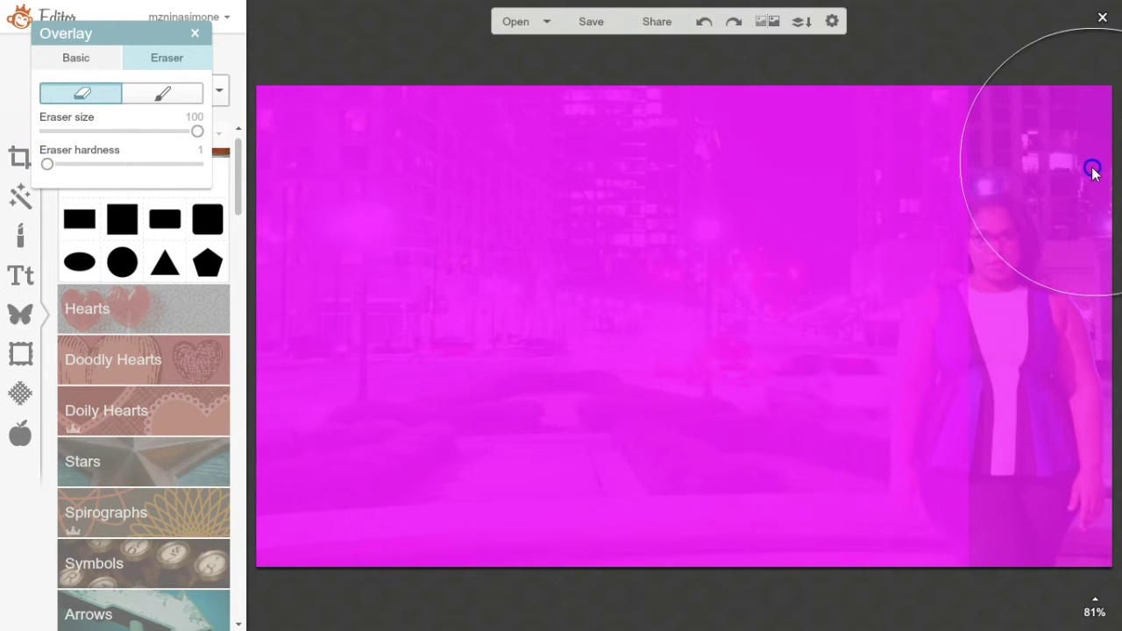
drag(1095, 170, 1057, 168)
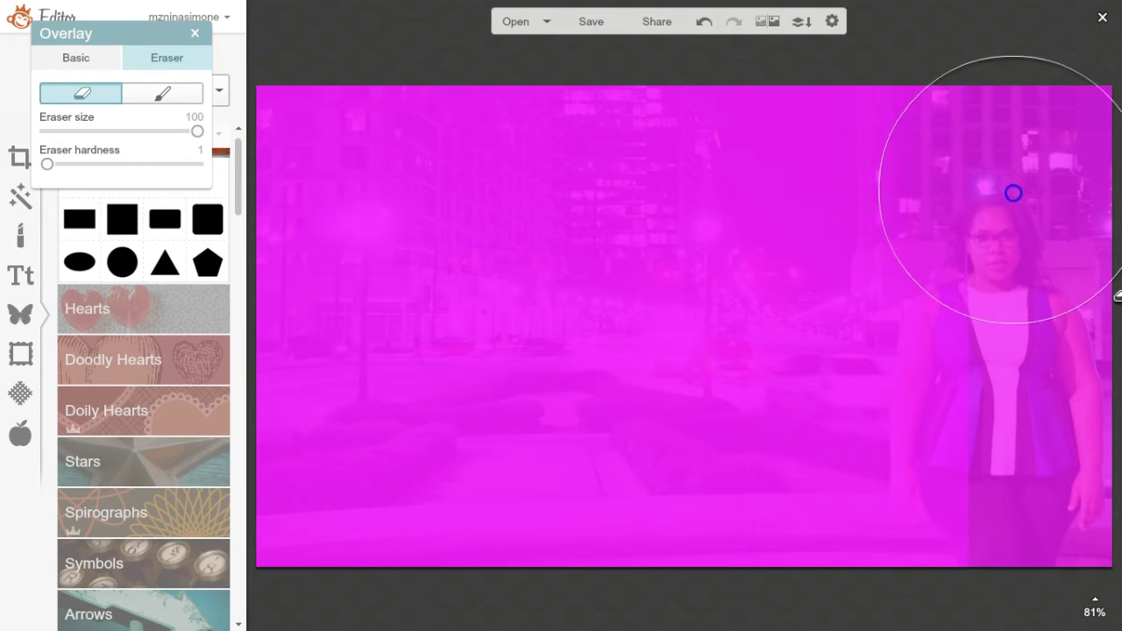
Erase the pink overlay over the woman's head, body and right side, then combine the layers.
click(1024, 186)
mouse_move(1023, 185)
mouse_down()
mouse_move(1037, 274)
mouse_move(1024, 324)
mouse_move(1031, 428)
mouse_move(1020, 479)
mouse_move(973, 467)
mouse_move(958, 255)
mouse_up()
click(964, 196)
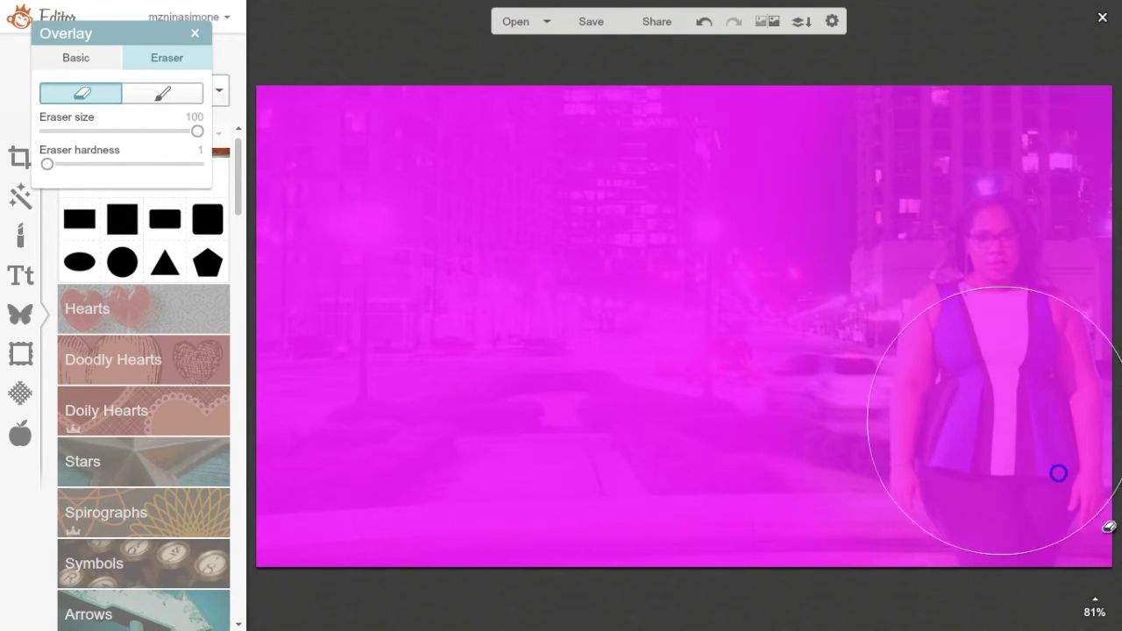
click(1079, 285)
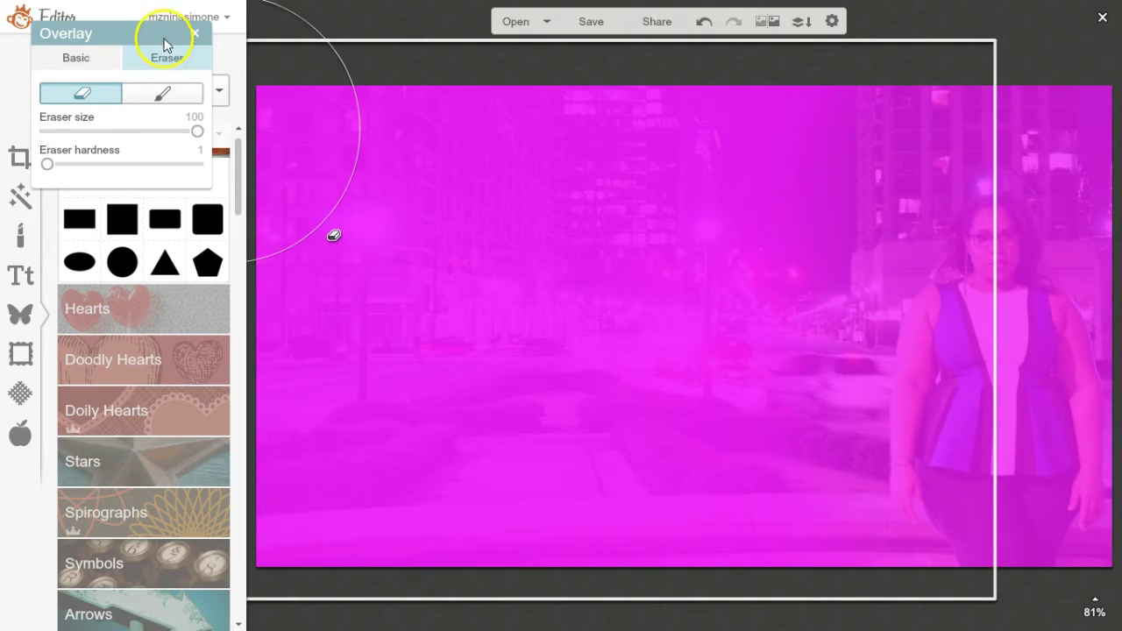
click(198, 32)
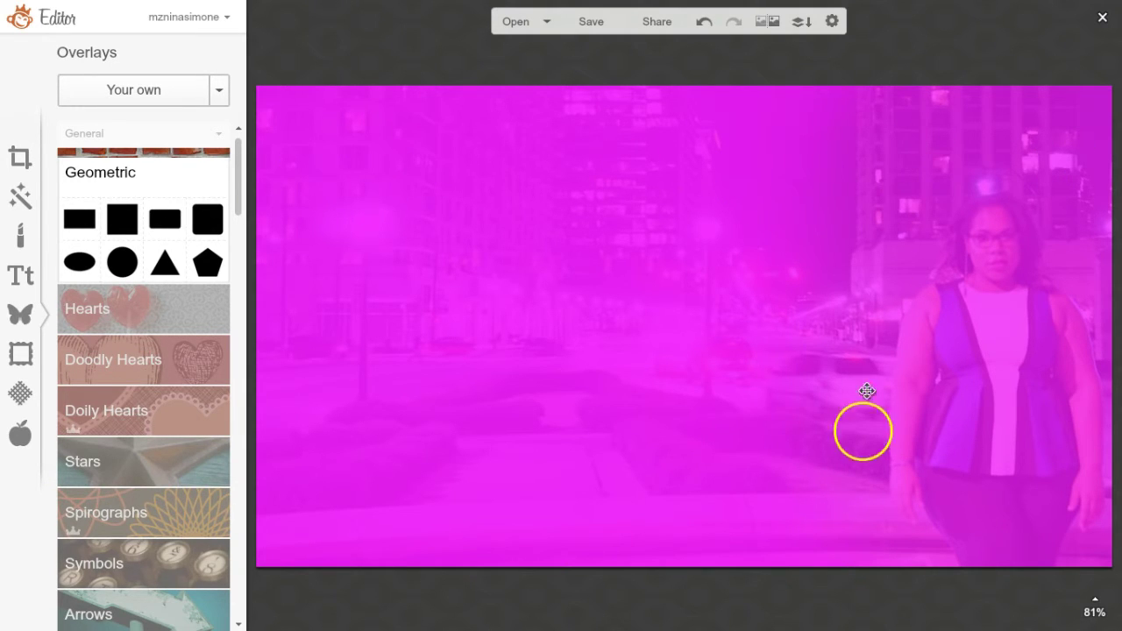
click(803, 26)
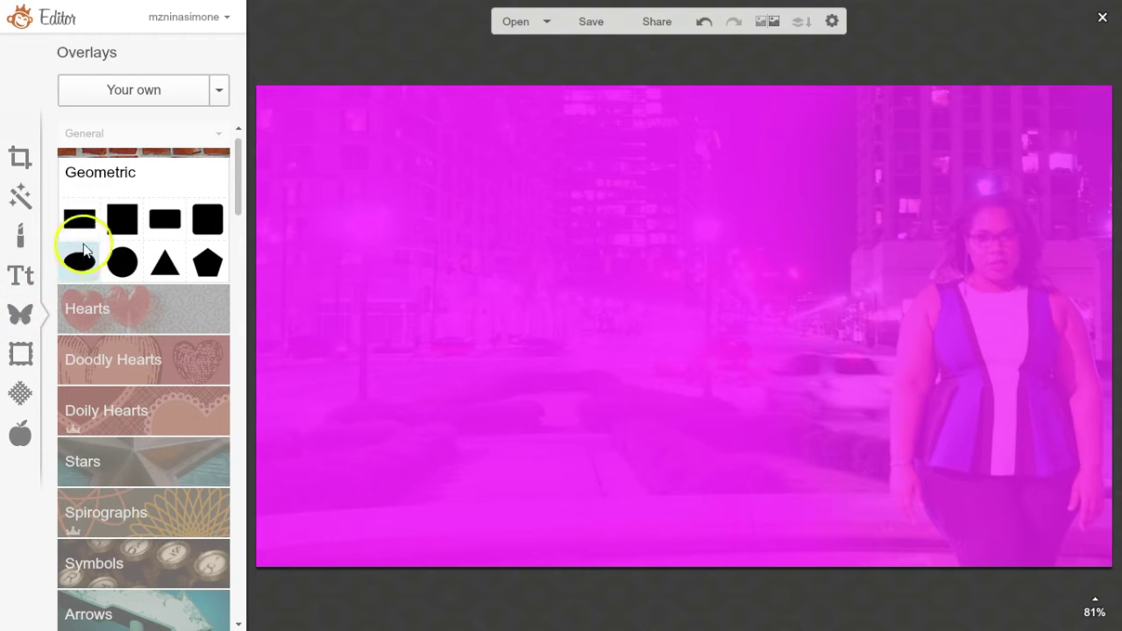
Add a rectangle with a white outline and a transparent fill.
click(79, 219)
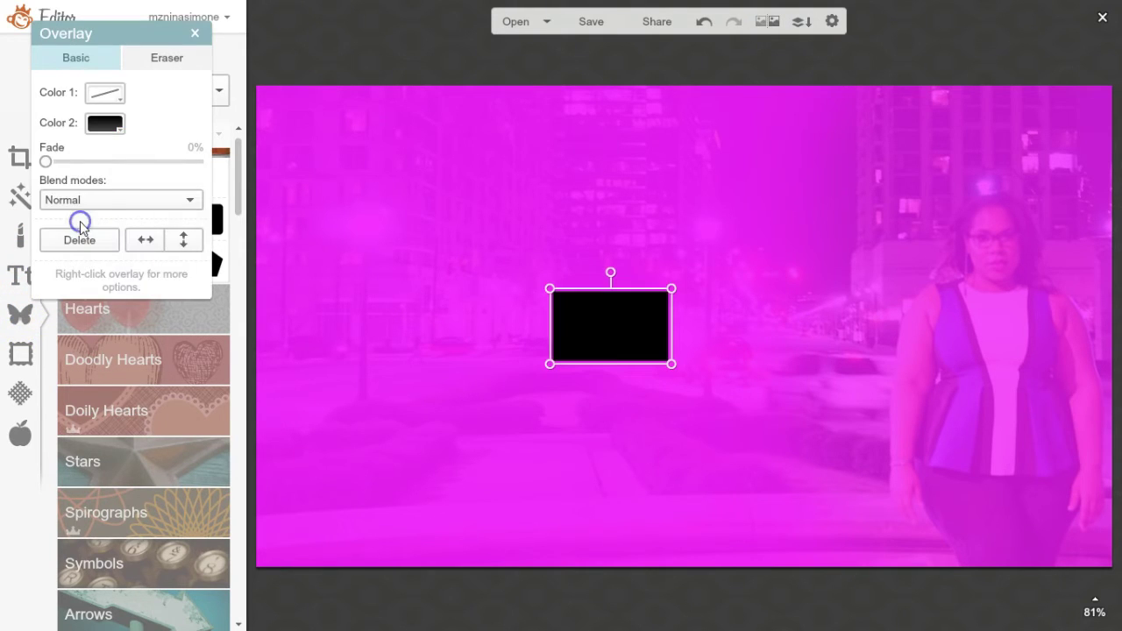
click(106, 93)
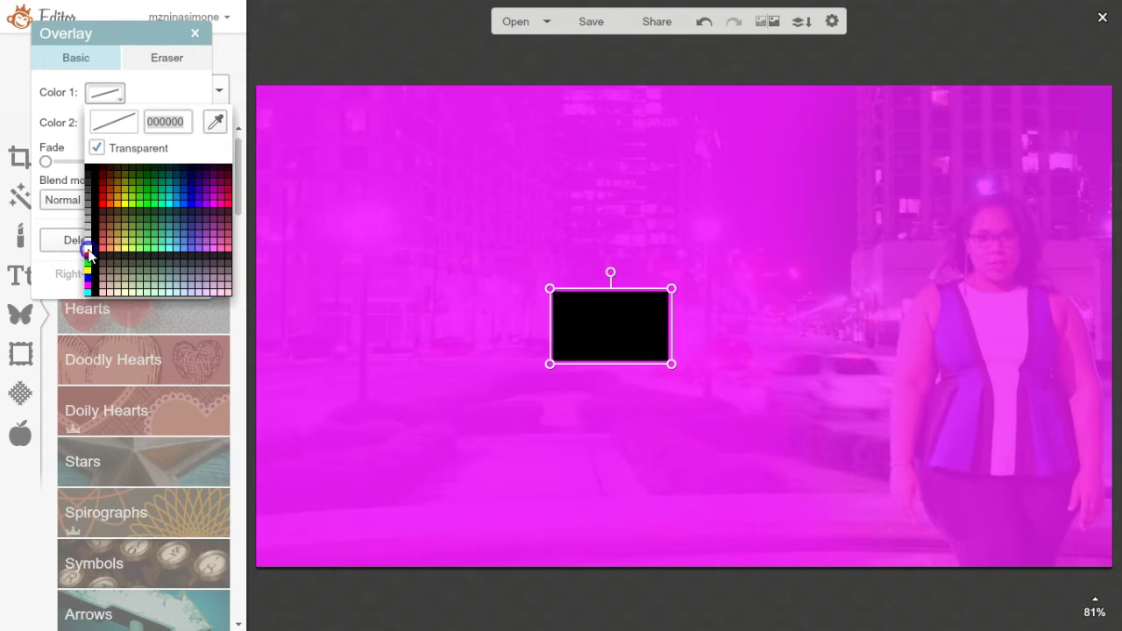
click(110, 126)
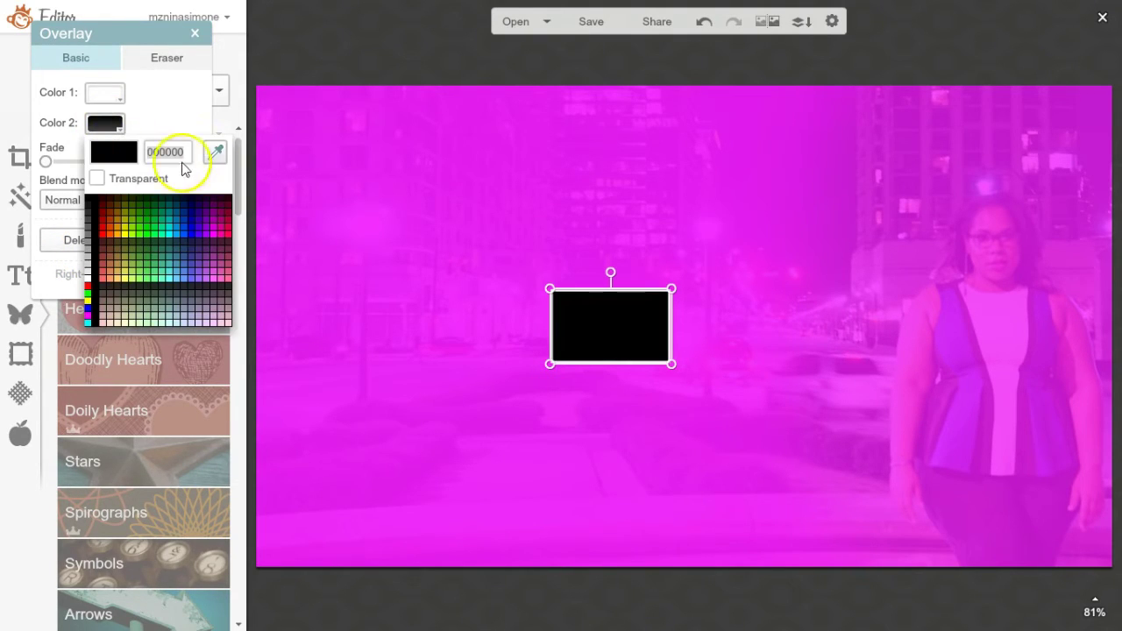
click(139, 181)
Move and resize the white frame into a wide box over the photo's upper left.
click(338, 270)
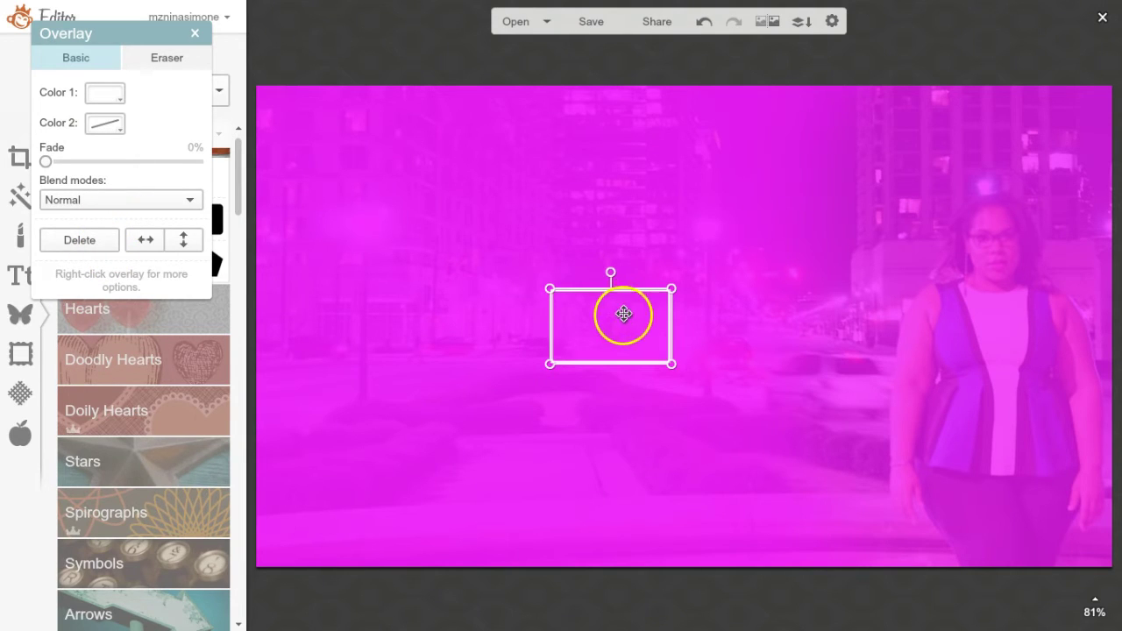
drag(622, 313, 351, 226)
drag(400, 271, 773, 456)
drag(691, 343, 688, 323)
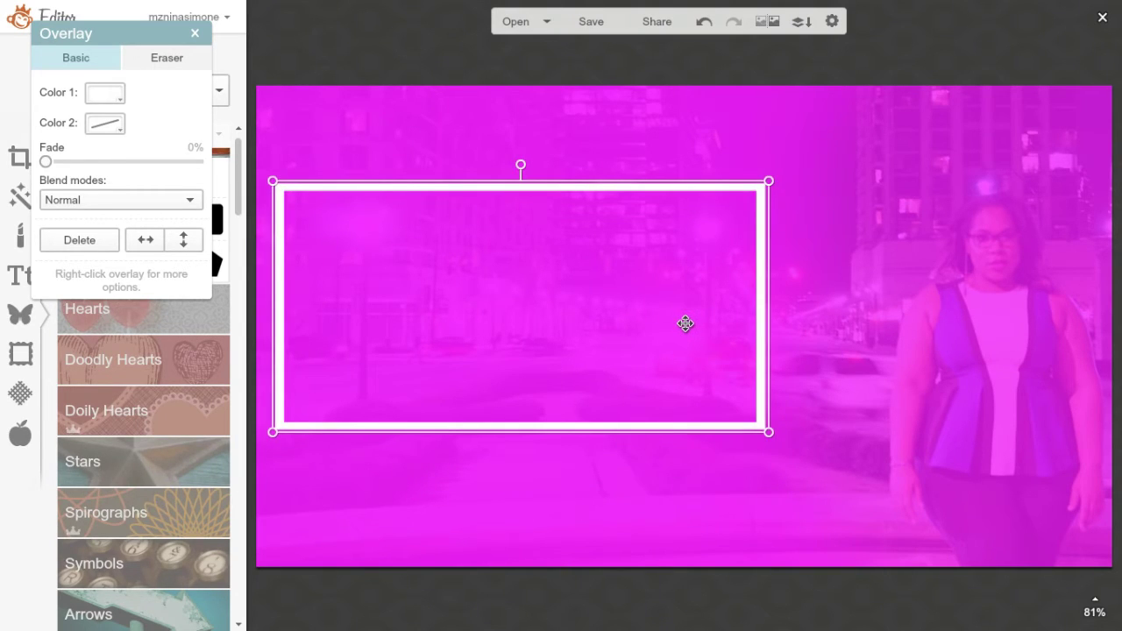
drag(770, 432, 779, 486)
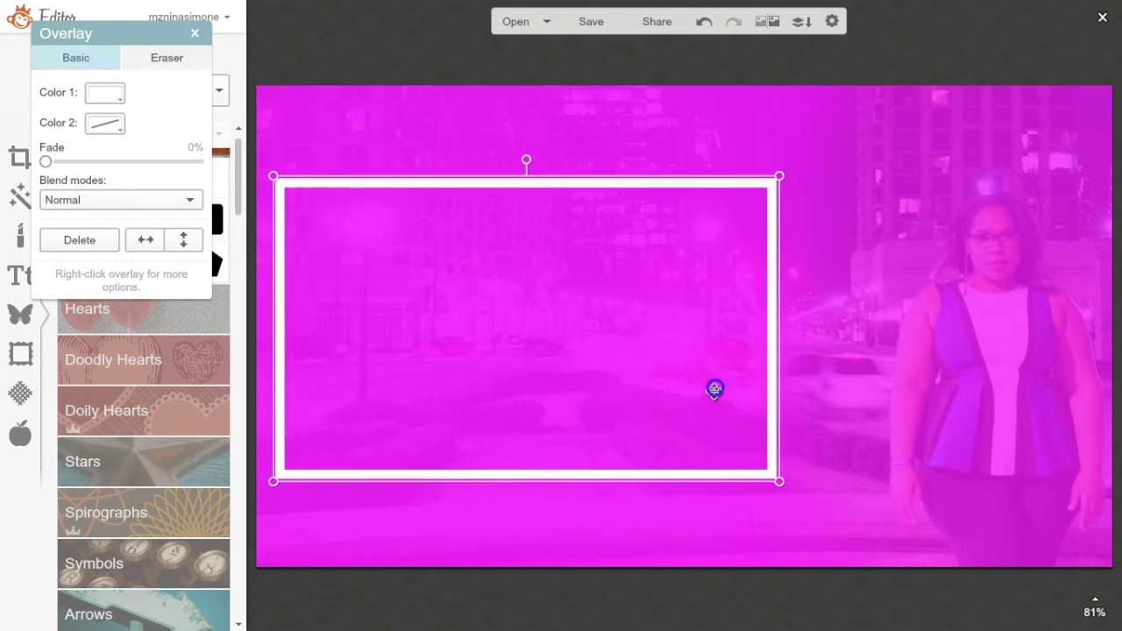
drag(713, 393, 714, 383)
drag(778, 472, 699, 425)
drag(503, 290, 506, 302)
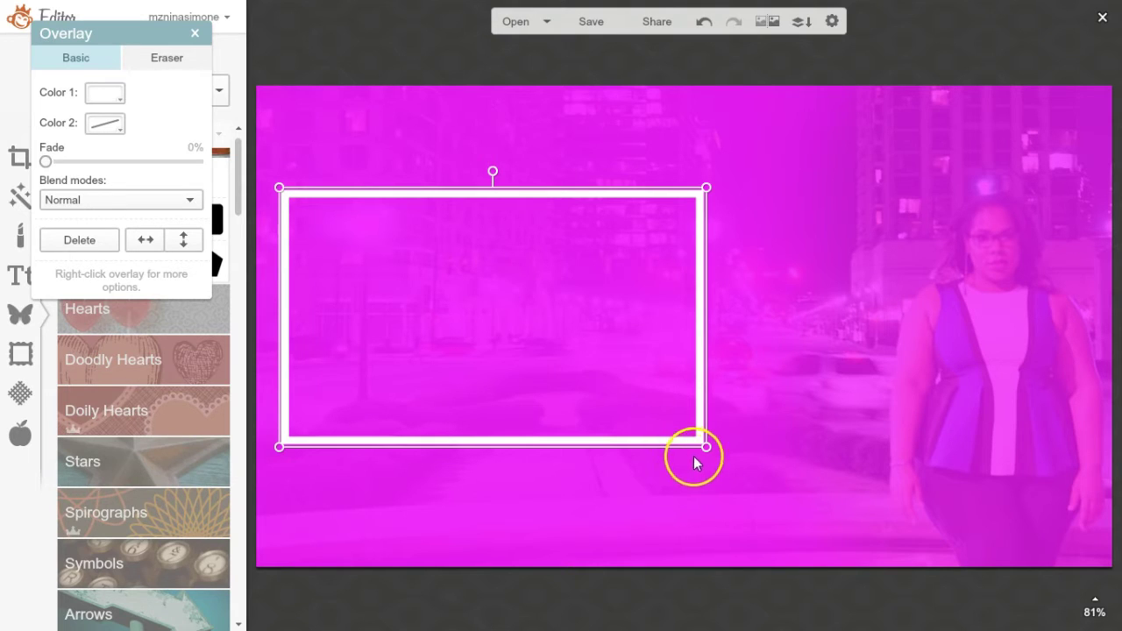
drag(707, 448, 727, 464)
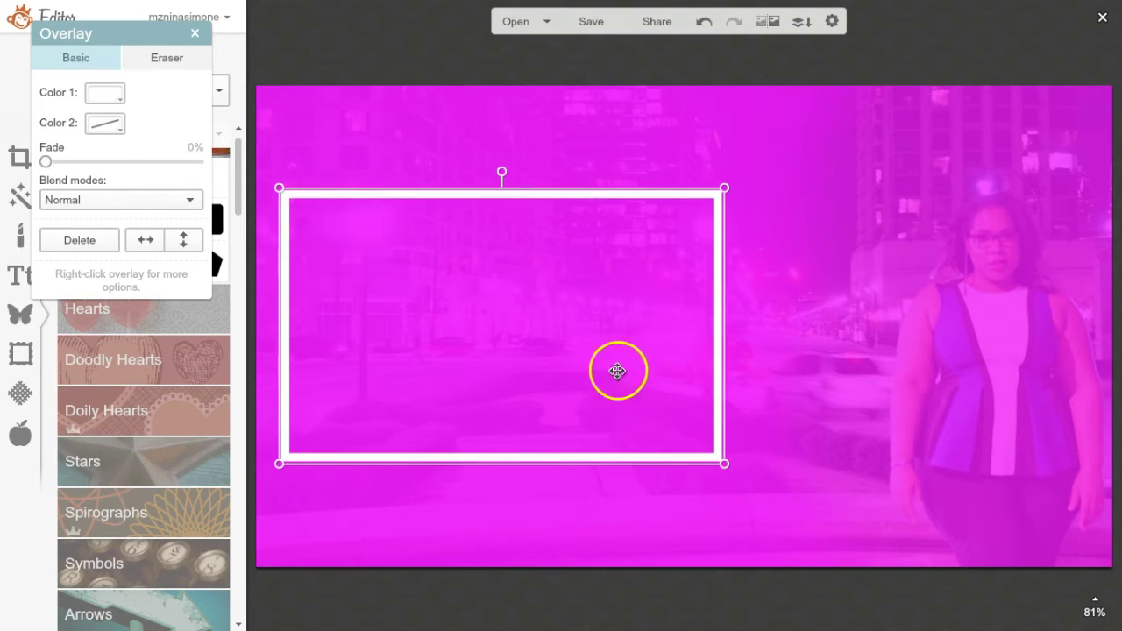
mouse_move(618, 371)
mouse_down()
mouse_move(606, 356)
mouse_move(619, 354)
mouse_move(615, 367)
mouse_up()
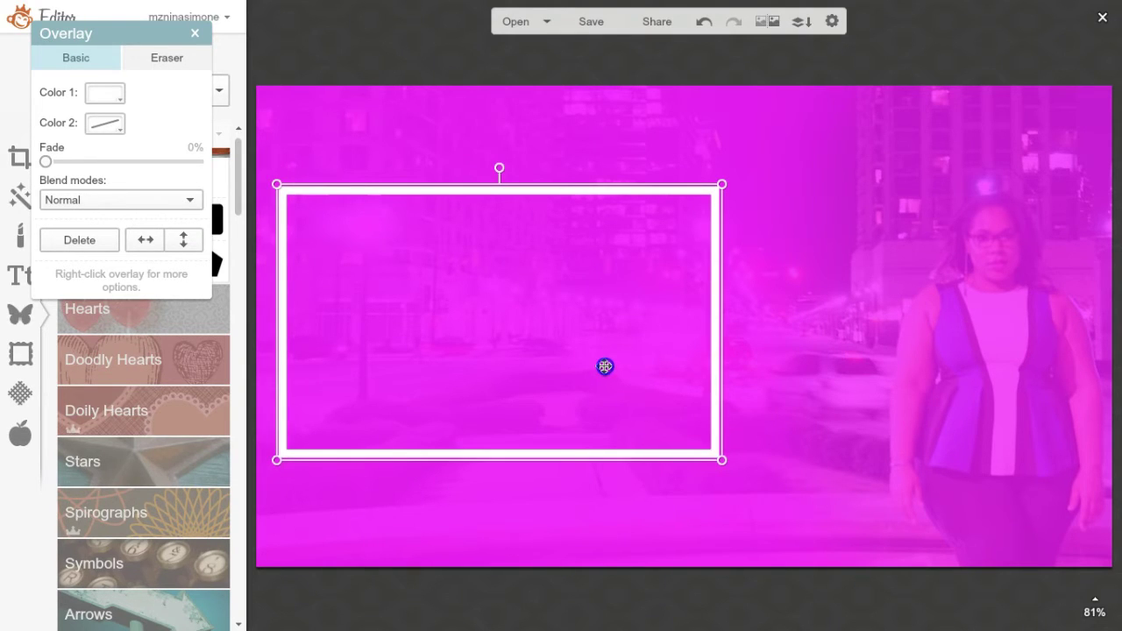
drag(605, 367, 601, 366)
click(744, 350)
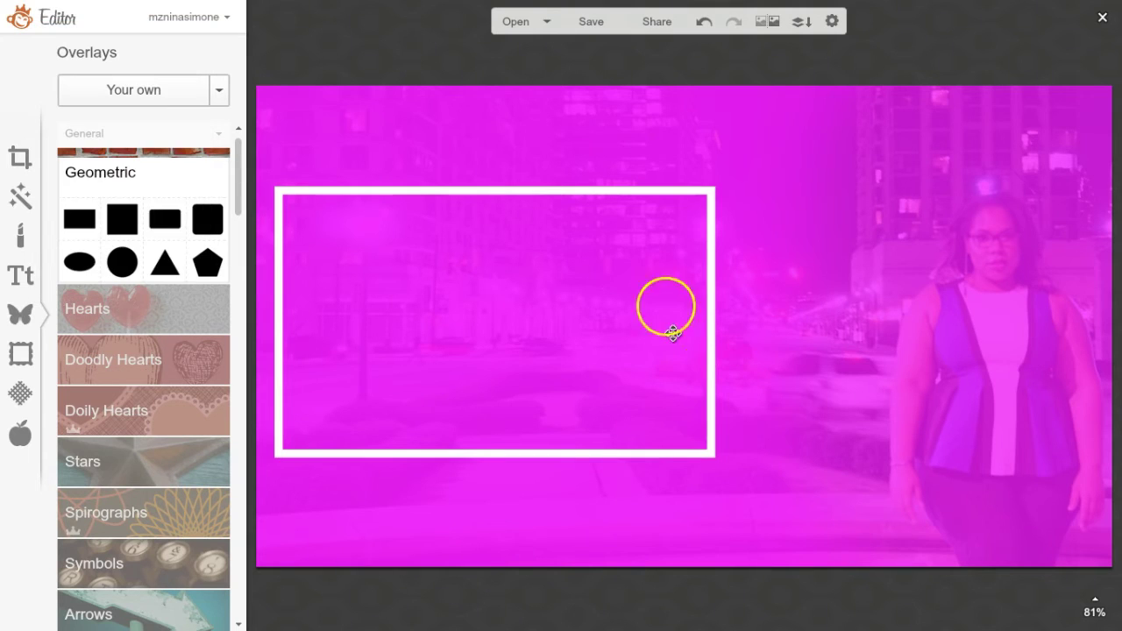
Duplicate the white frame, shrink the copy and place it beside the large box.
right_click(673, 188)
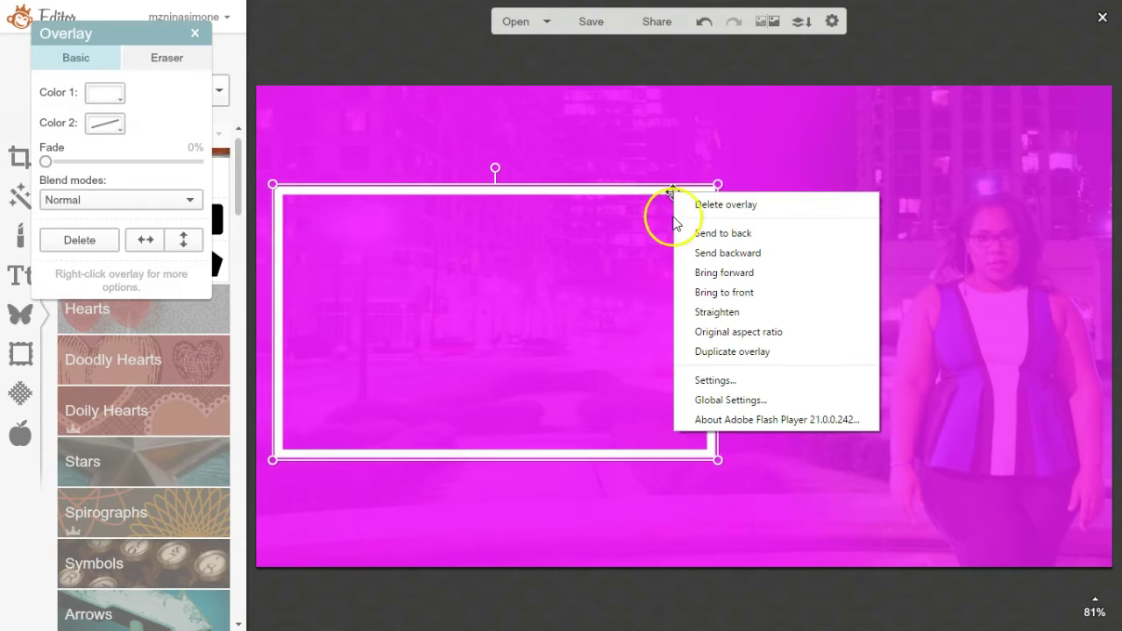
click(714, 351)
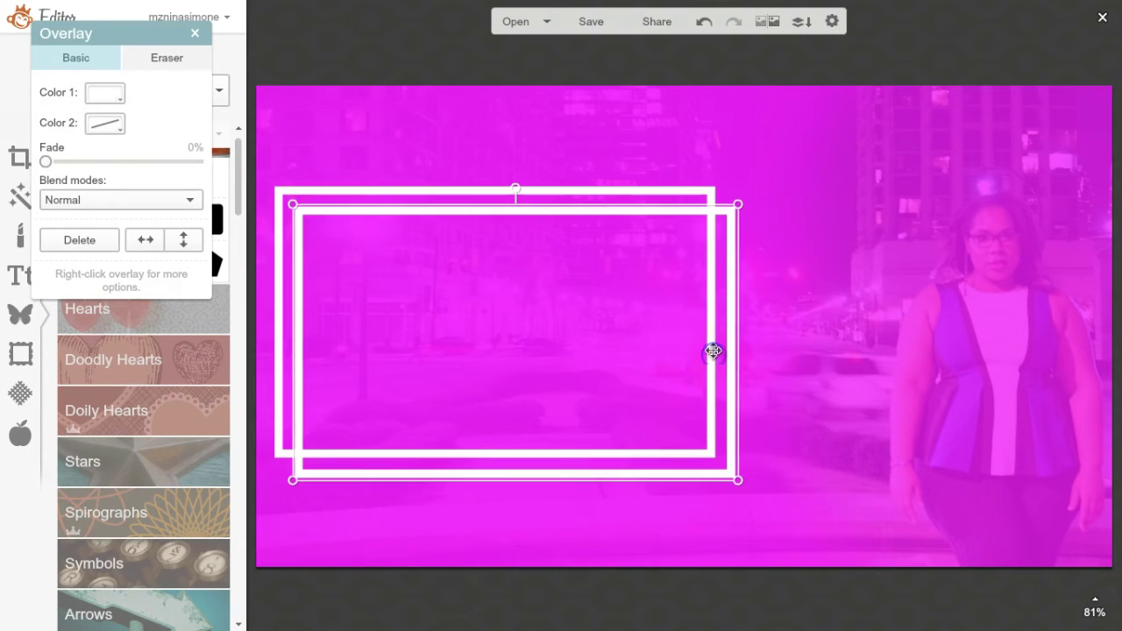
right_click(667, 212)
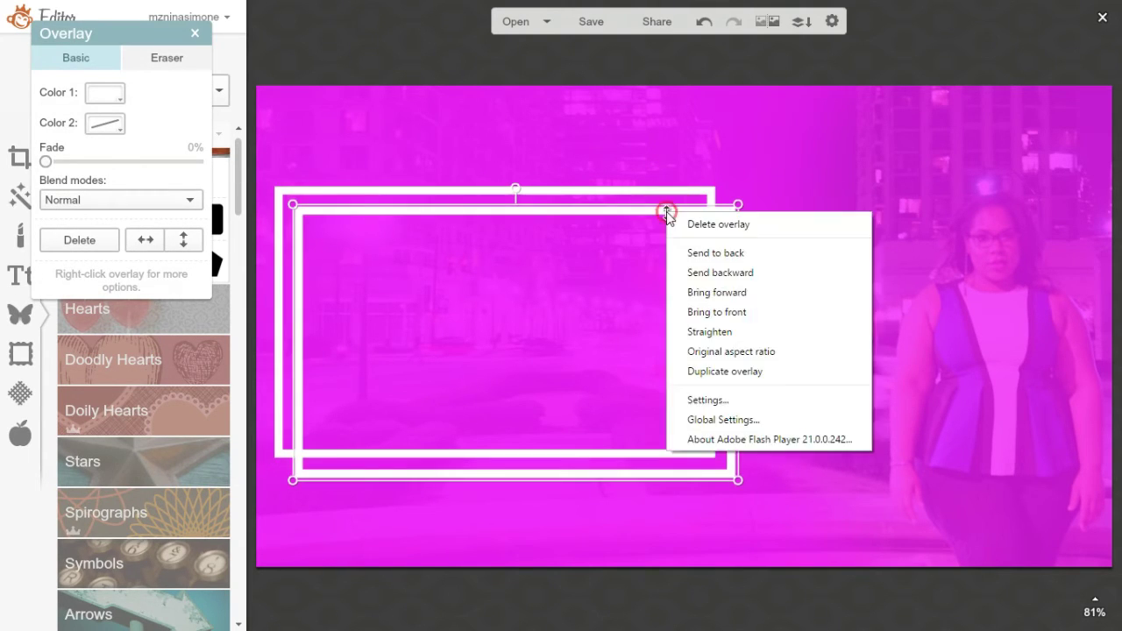
click(294, 205)
drag(292, 203, 561, 377)
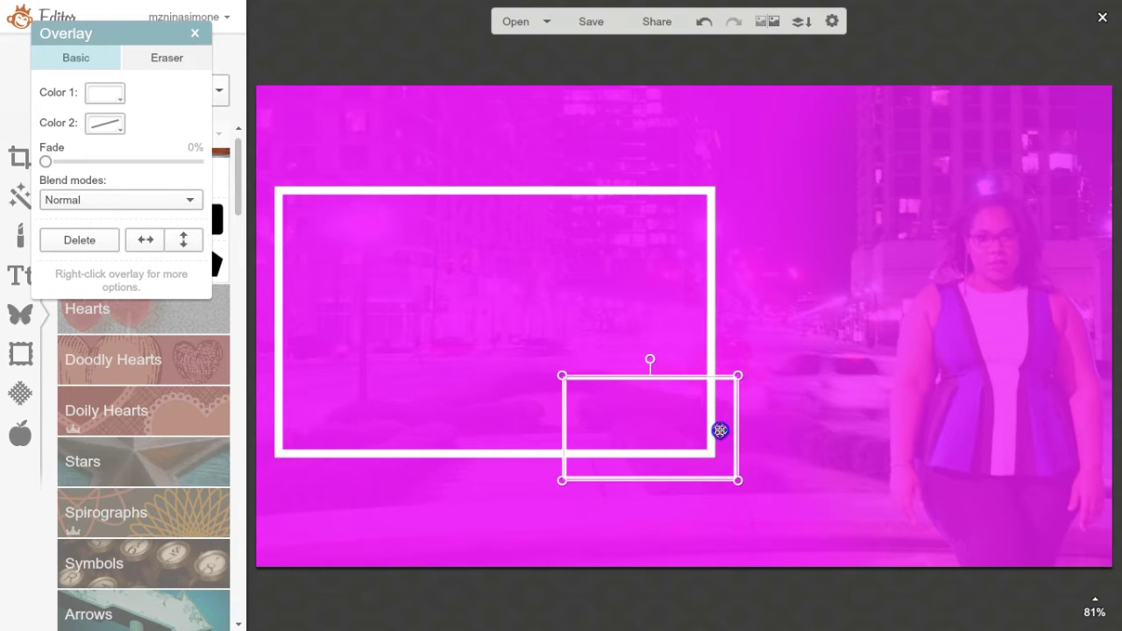
drag(720, 431, 881, 241)
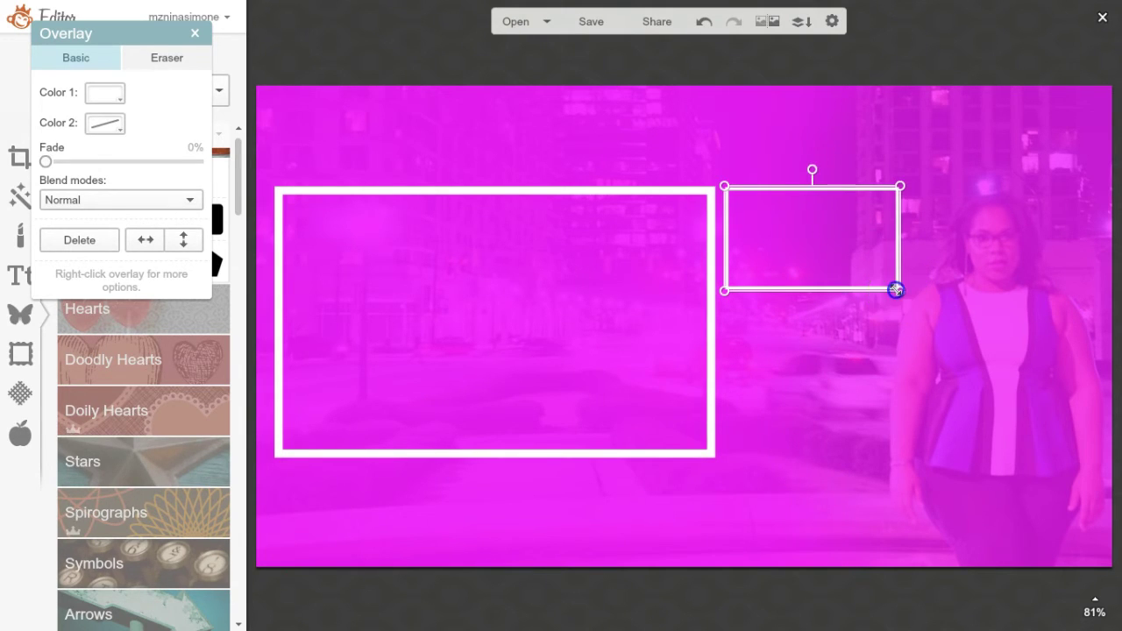
drag(896, 290, 915, 302)
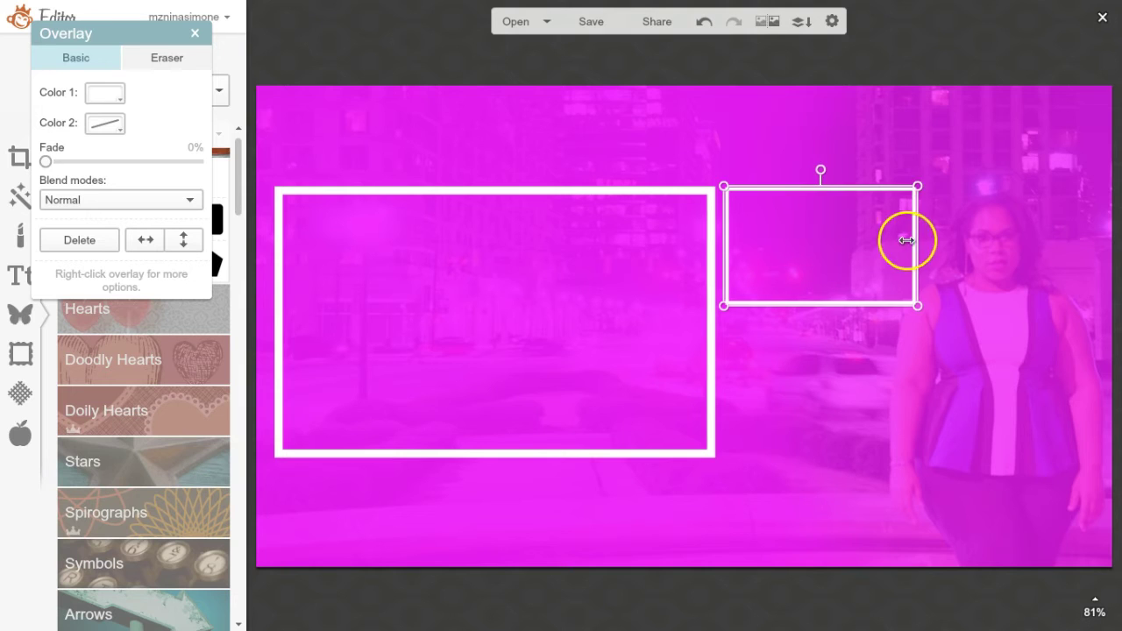
Duplicate the small box twice, placing one copy below it and one at the top edge.
right_click(864, 208)
click(903, 263)
drag(805, 319, 780, 383)
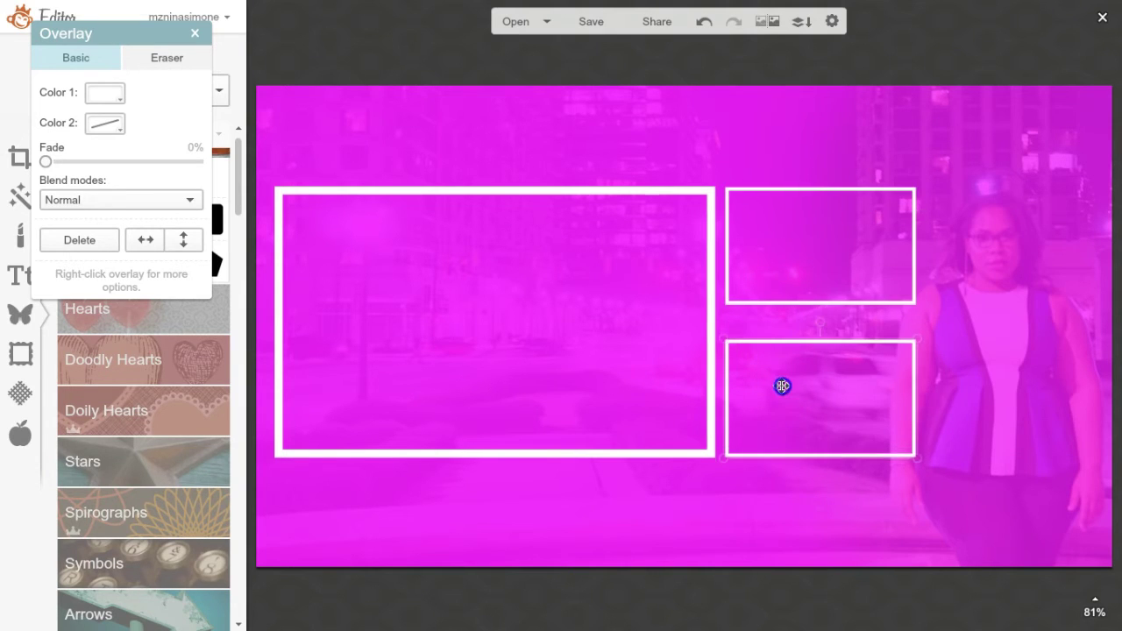
right_click(784, 304)
click(819, 462)
drag(824, 321, 807, 88)
Untick Transparent on the top box's Color 2 fill and set it to solid white.
click(106, 95)
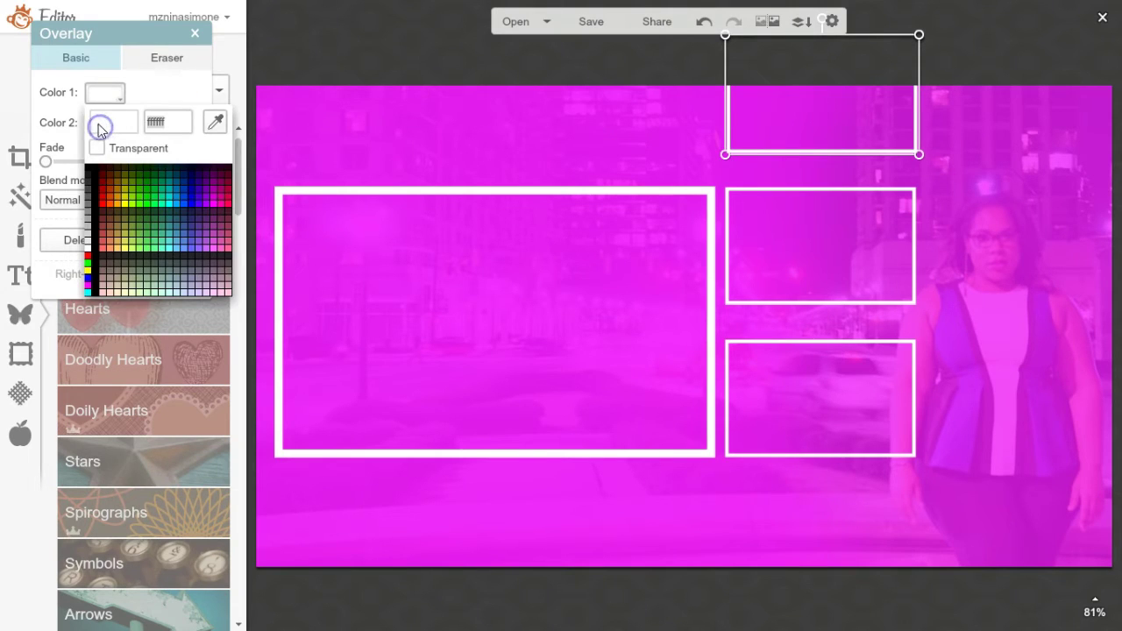
click(105, 124)
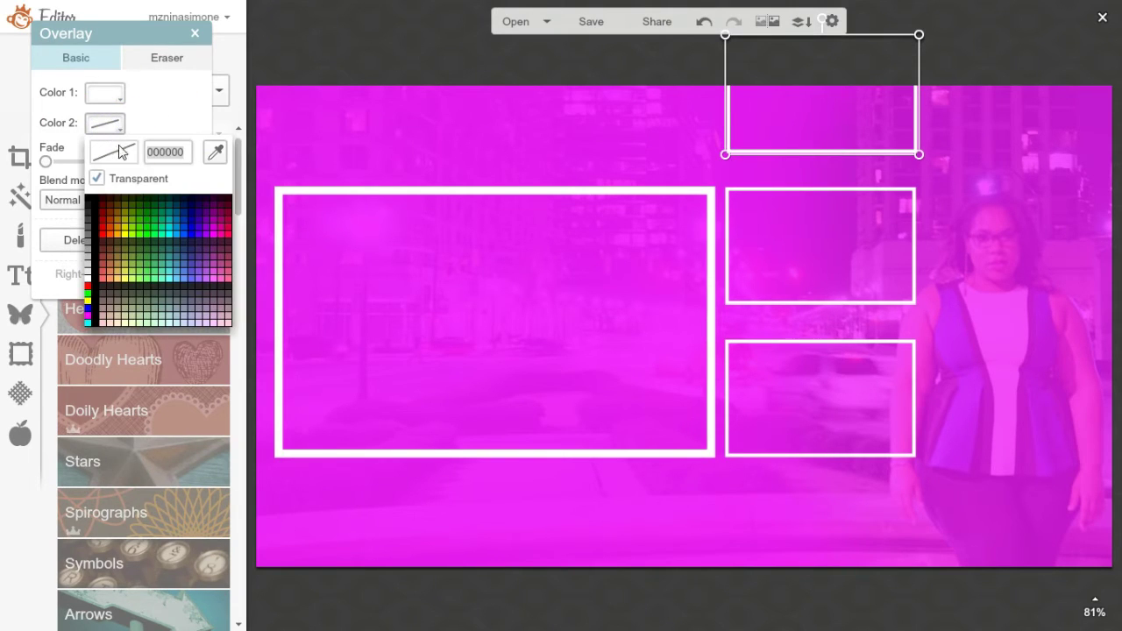
click(120, 181)
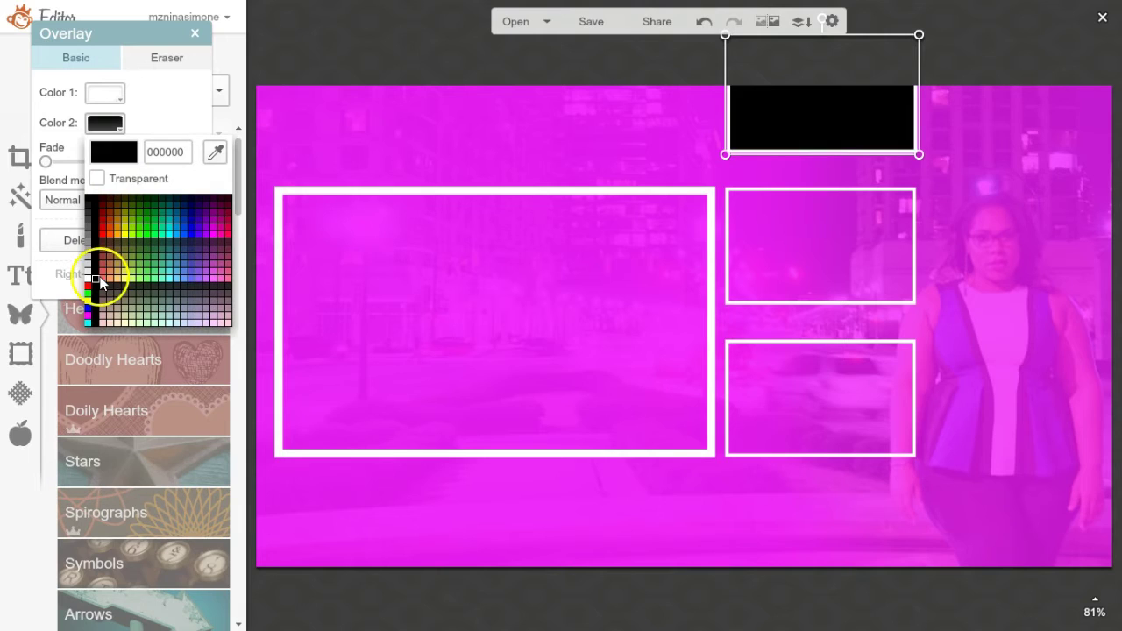
drag(96, 263, 87, 283)
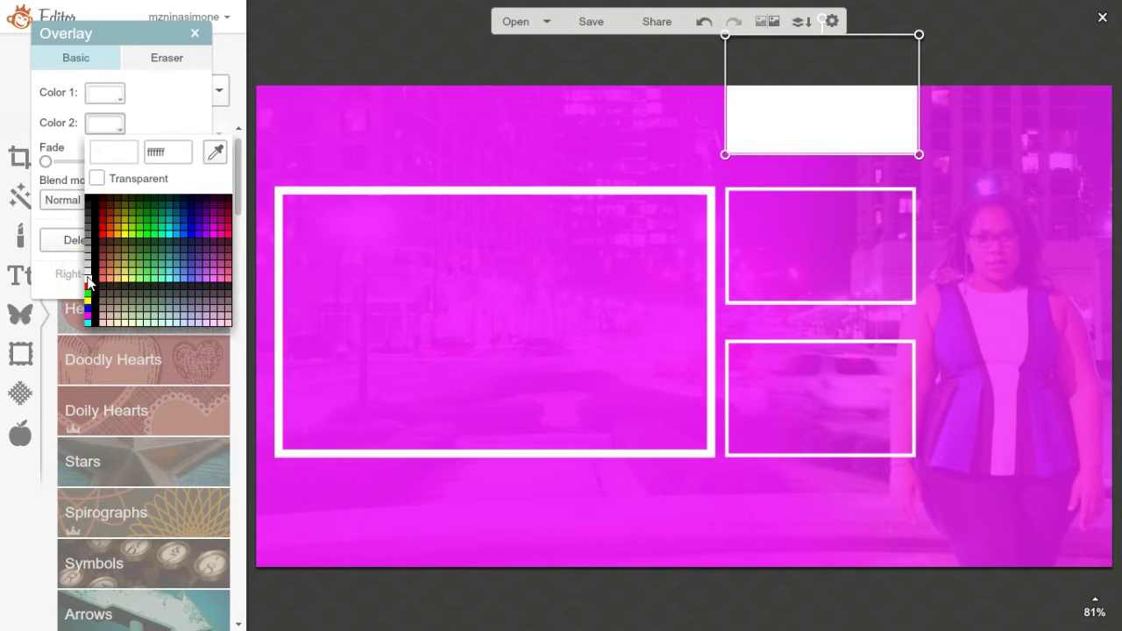
click(89, 281)
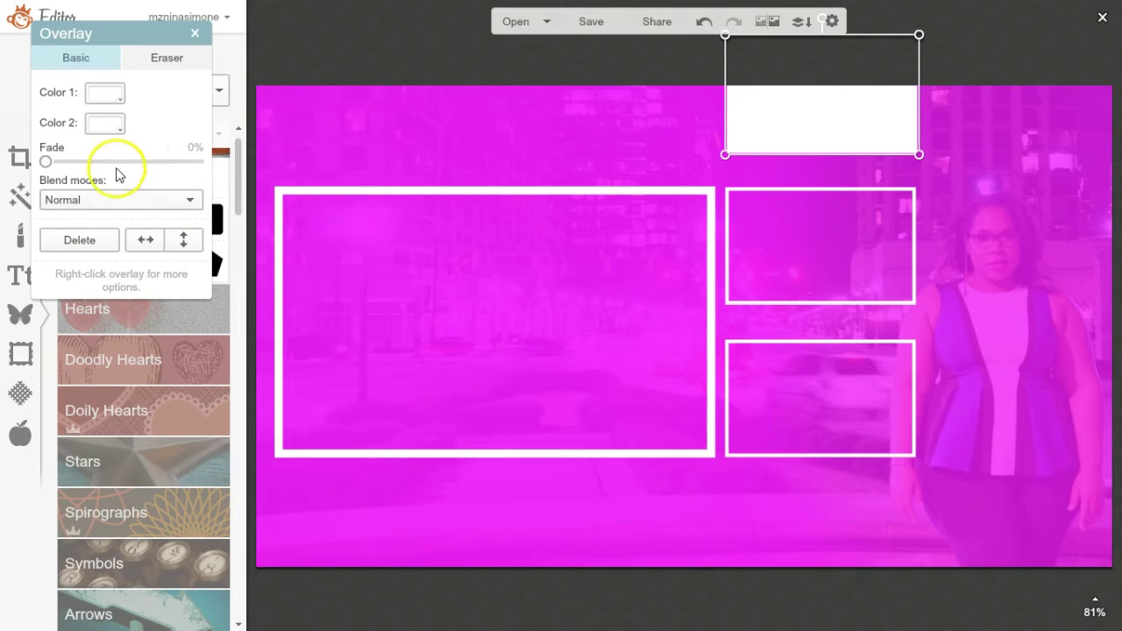
click(91, 128)
drag(88, 229, 92, 279)
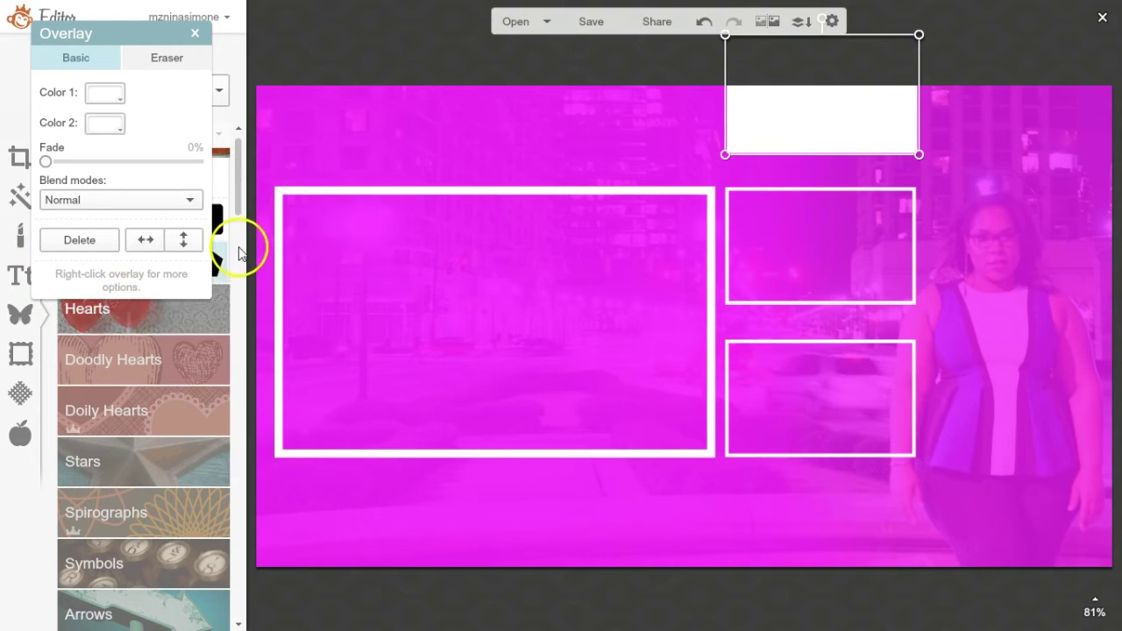
click(364, 64)
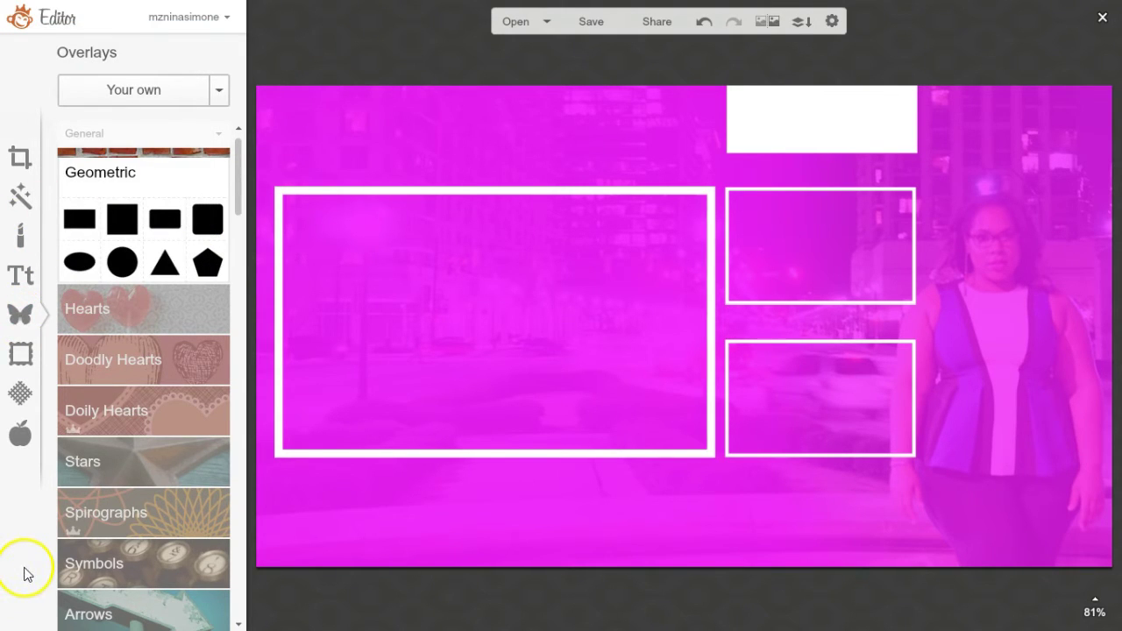
Add large SUBSCRIBE text on one line along the bottom of the canvas.
click(21, 277)
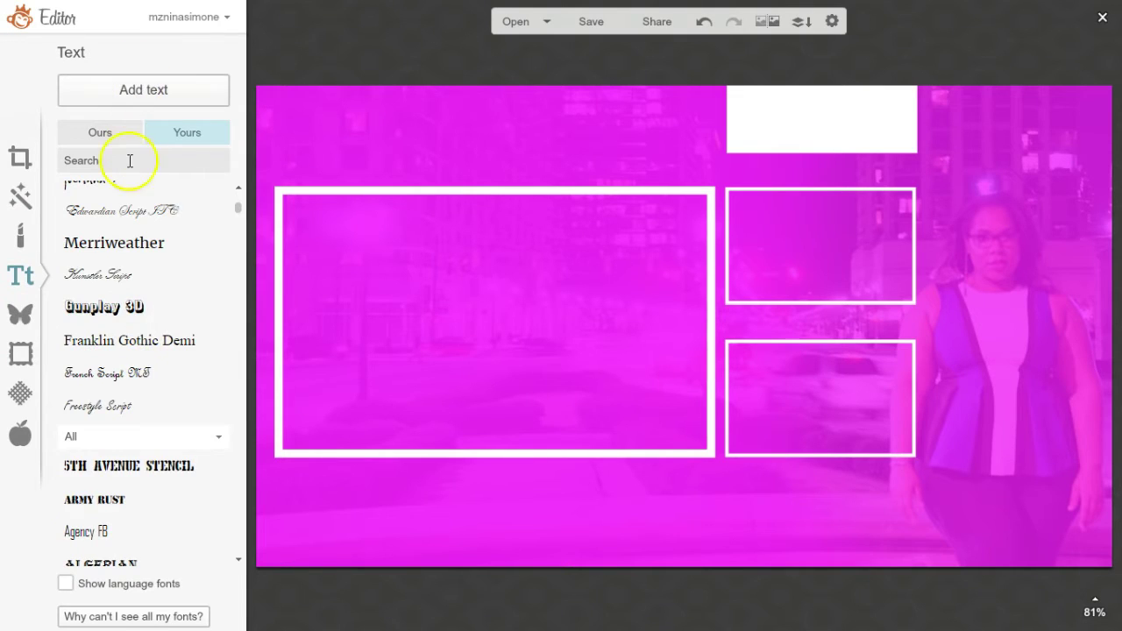
click(128, 95)
click(571, 345)
text(SUBSCRIBE)
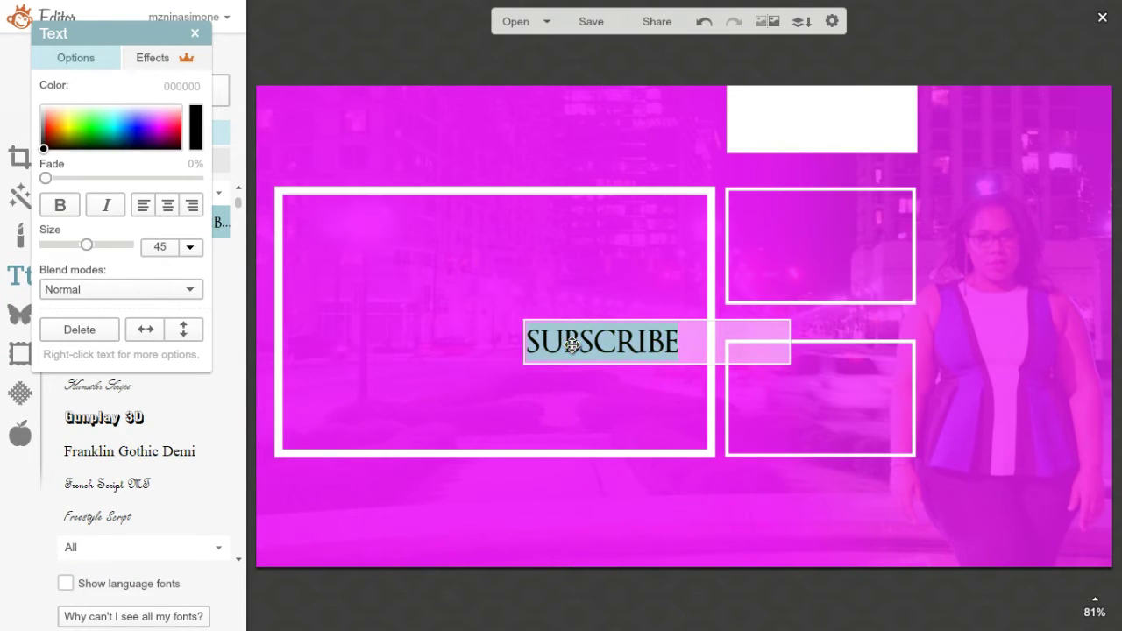
drag(86, 244, 114, 245)
drag(656, 380, 356, 577)
drag(451, 539, 934, 526)
click(48, 316)
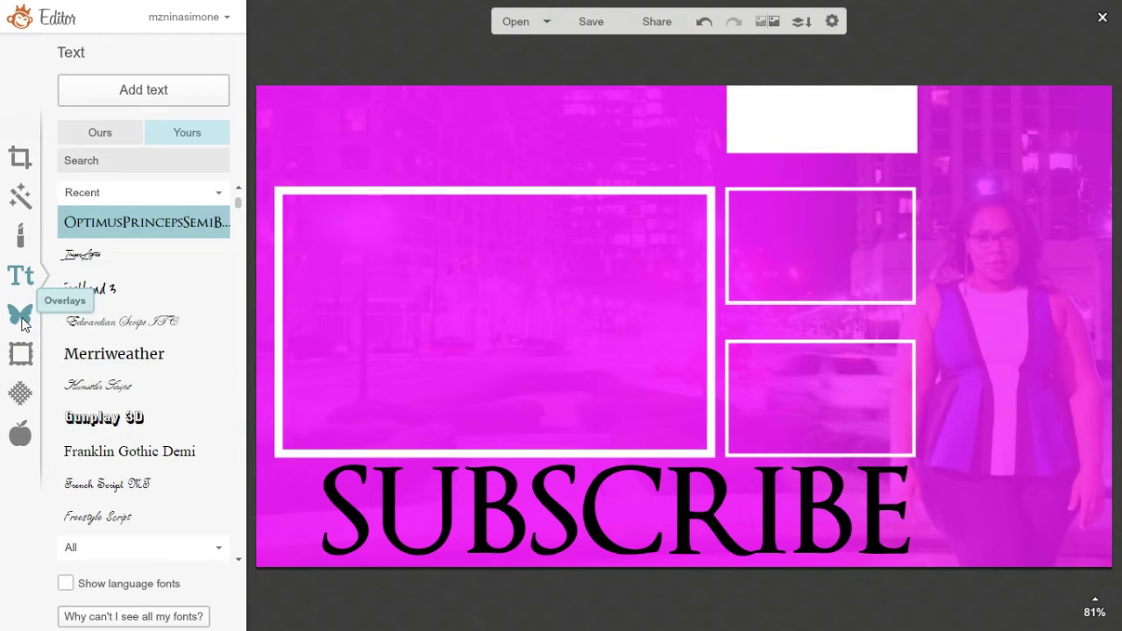
Upload your own logo image as an overlay and place it above the large box.
click(21, 316)
click(91, 104)
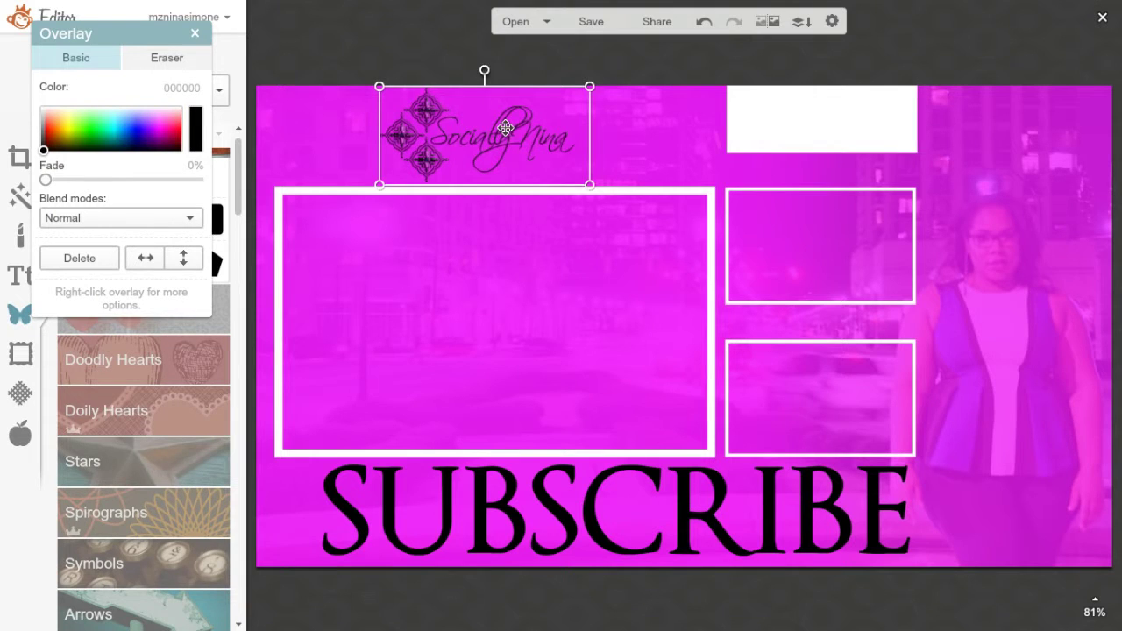
drag(495, 132, 531, 126)
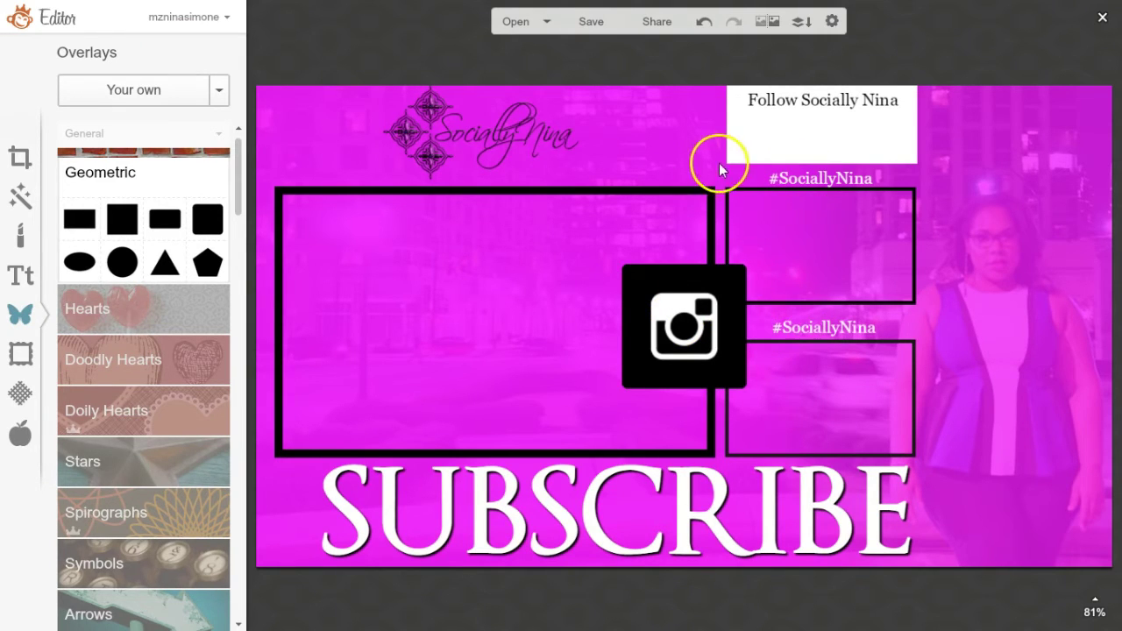
Shrink the Instagram, Facebook and Twitter icons and line them up in the white panel.
drag(682, 320, 740, 191)
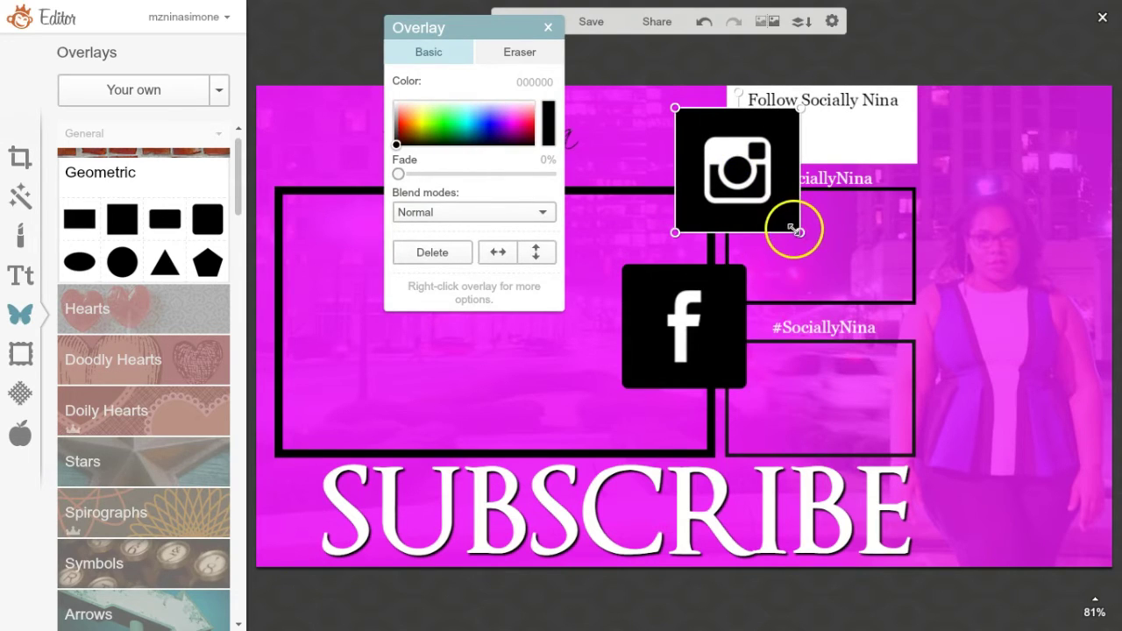
drag(799, 233, 740, 160)
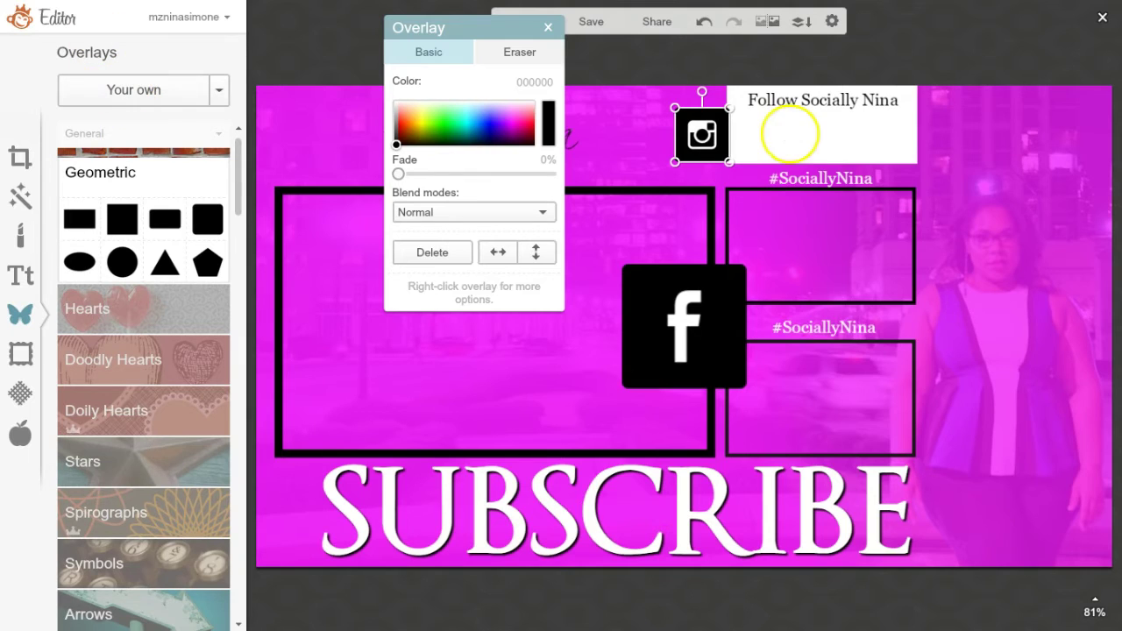
drag(731, 163, 767, 134)
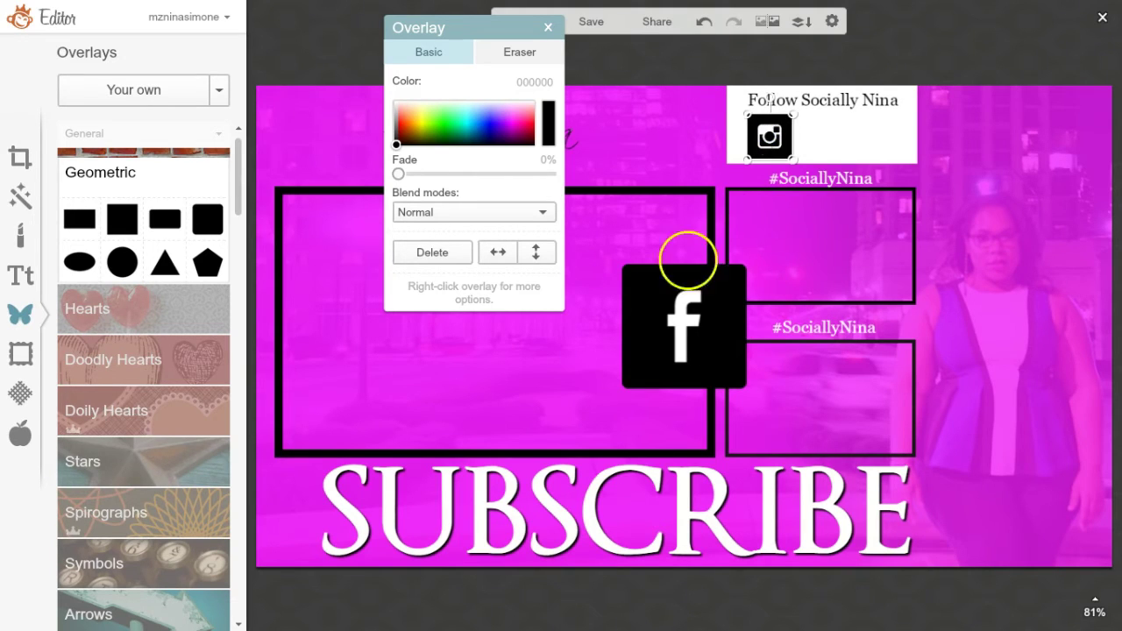
drag(701, 337, 865, 259)
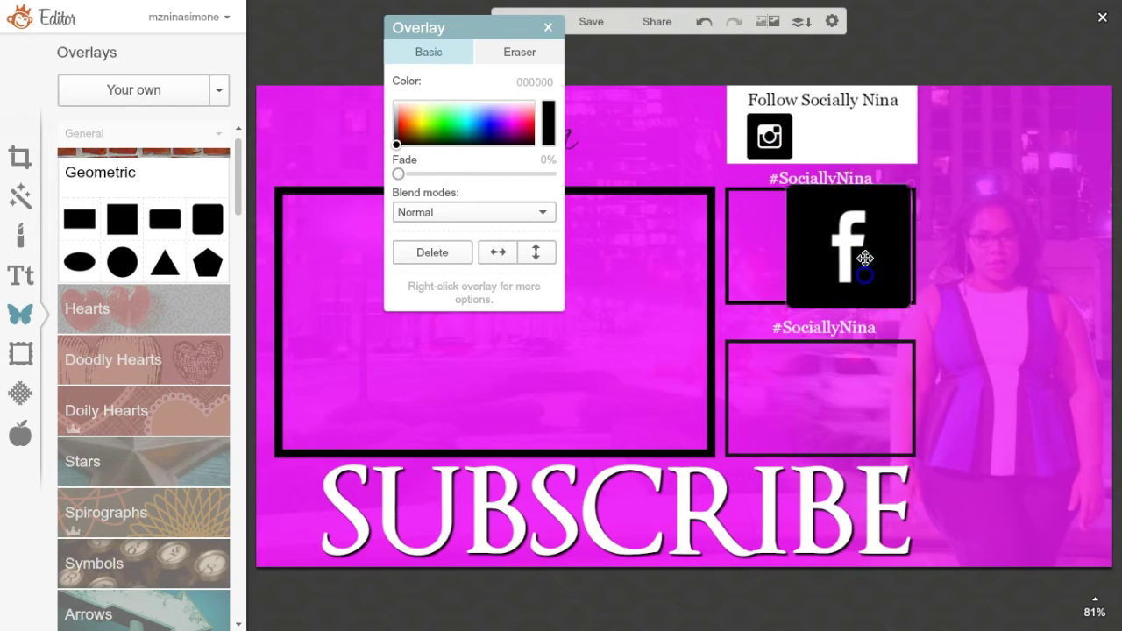
drag(917, 335, 838, 258)
drag(814, 233, 831, 150)
click(755, 156)
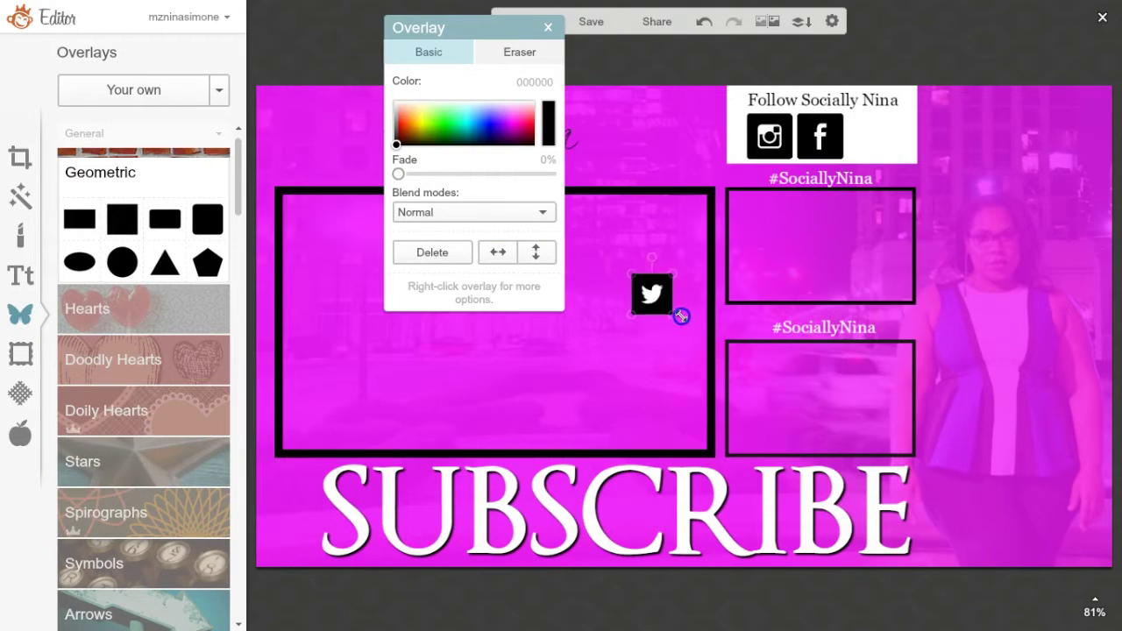
drag(675, 315, 819, 137)
drag(498, 133, 527, 114)
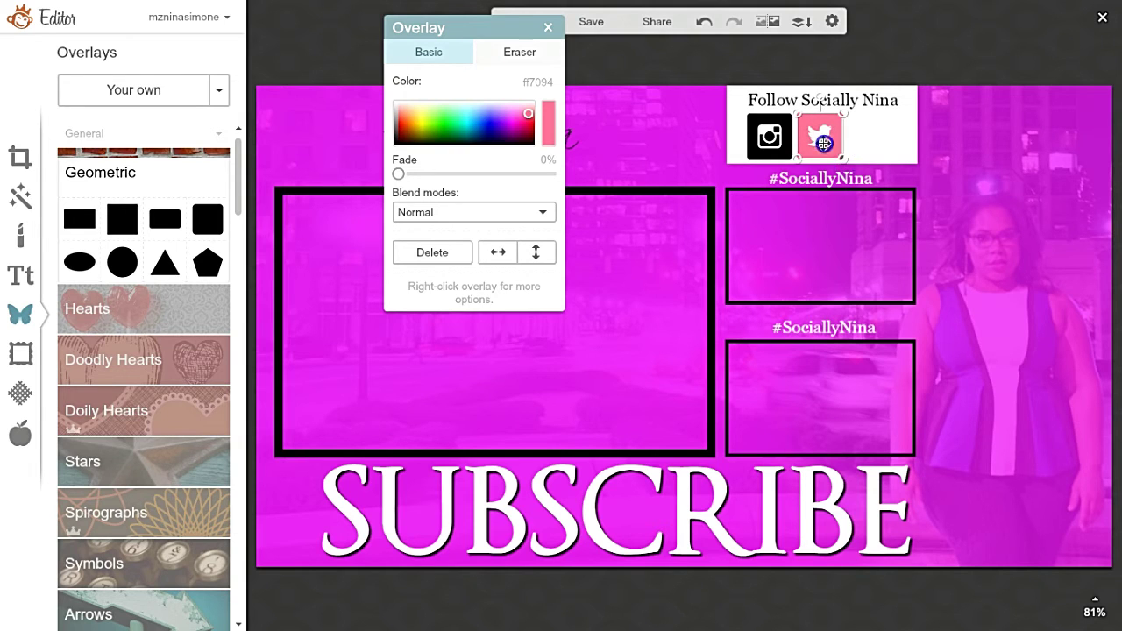
drag(824, 143, 880, 143)
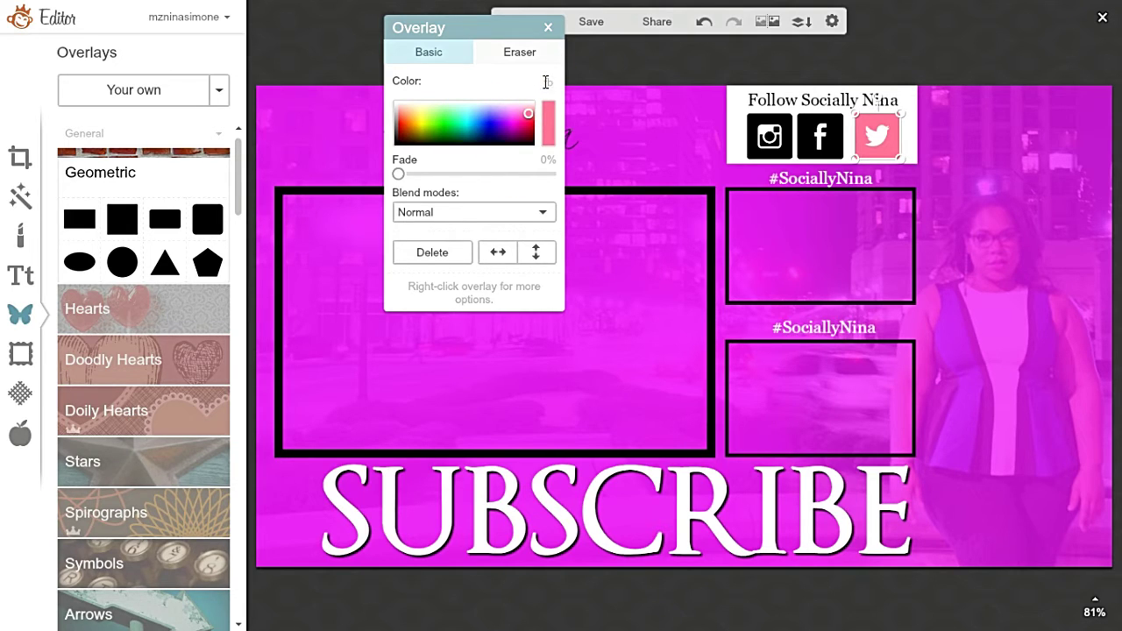
Recolour the Twitter, Facebook and Instagram icons blue 011ec9.
click(548, 84)
click(579, 85)
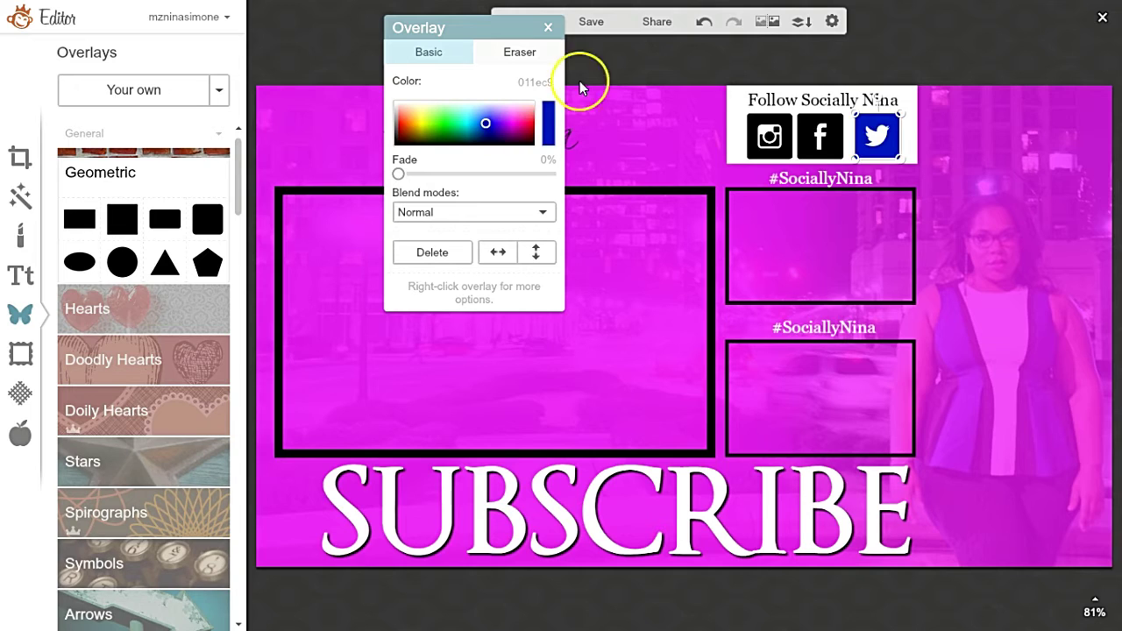
click(821, 136)
click(542, 78)
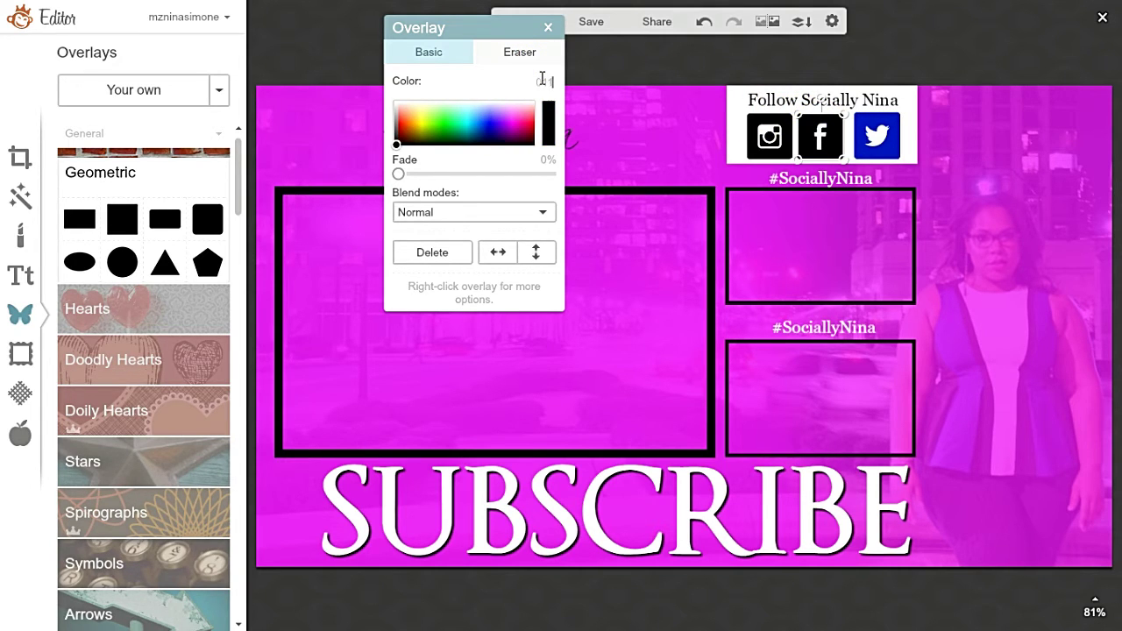
key(Return)
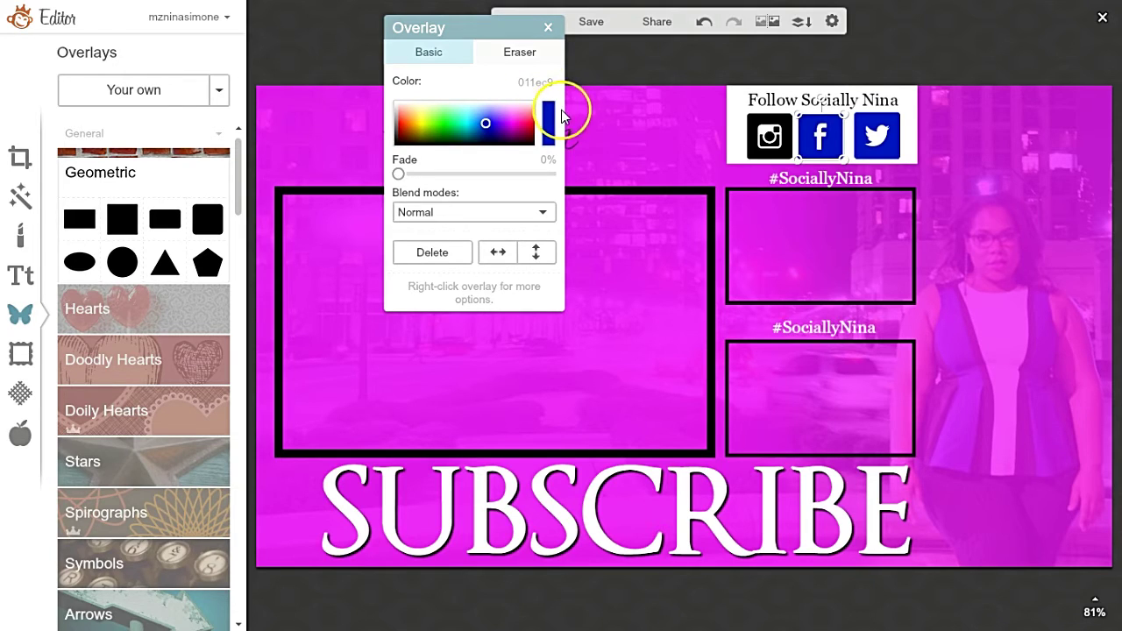
click(769, 136)
click(536, 81)
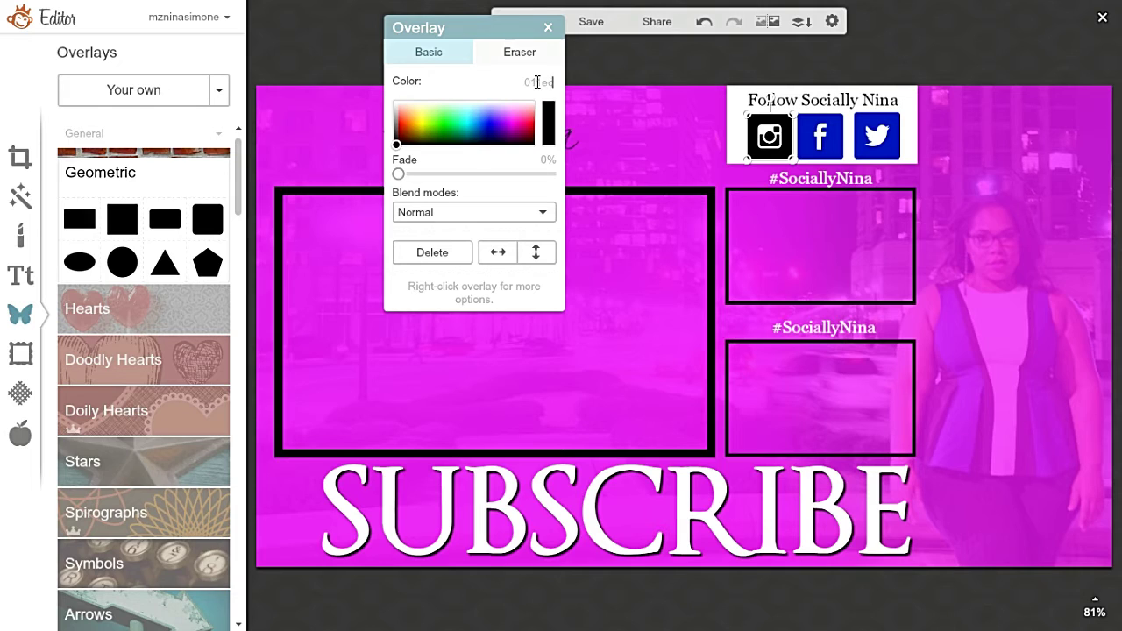
text(011ec9)
key(Return)
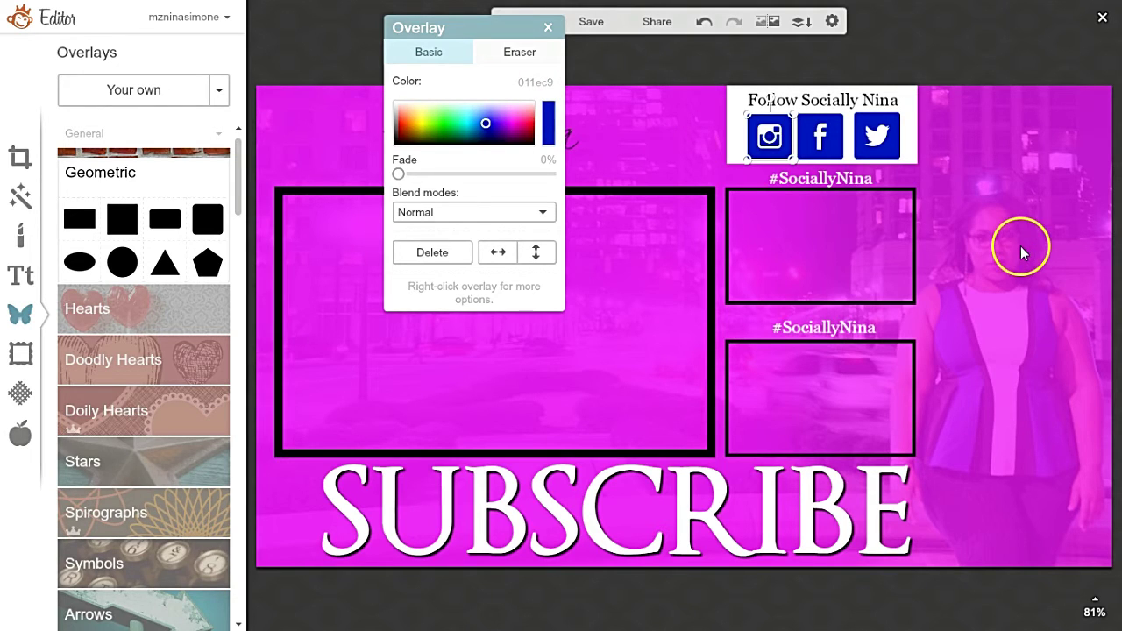
click(1020, 245)
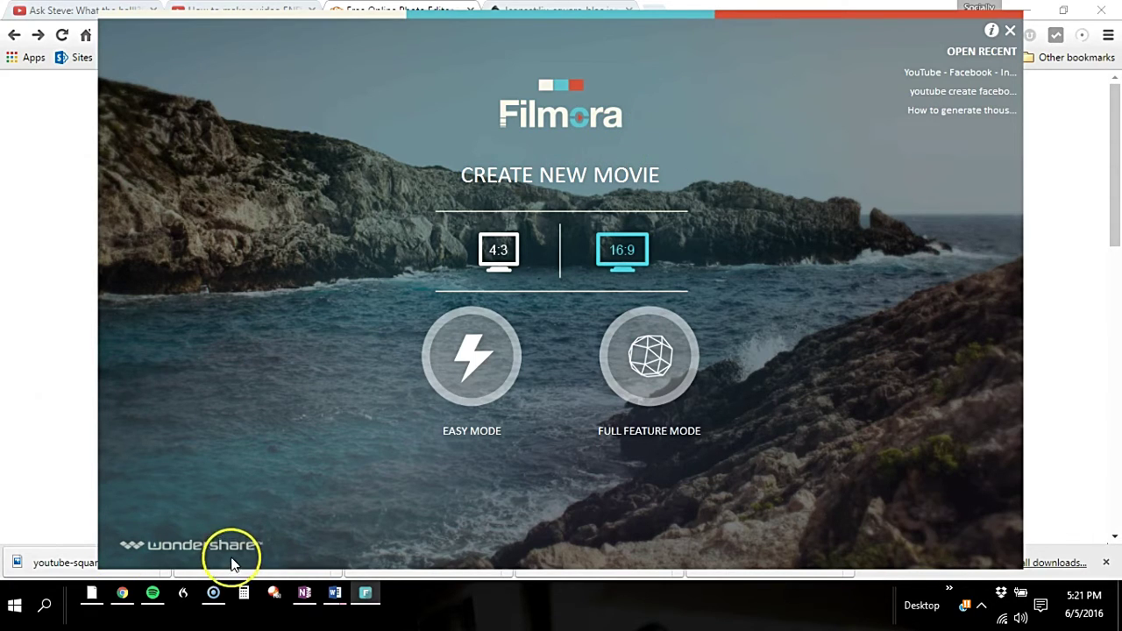
Start a new movie in Full Feature Mode, opening an untitled 16:9 project.
click(658, 375)
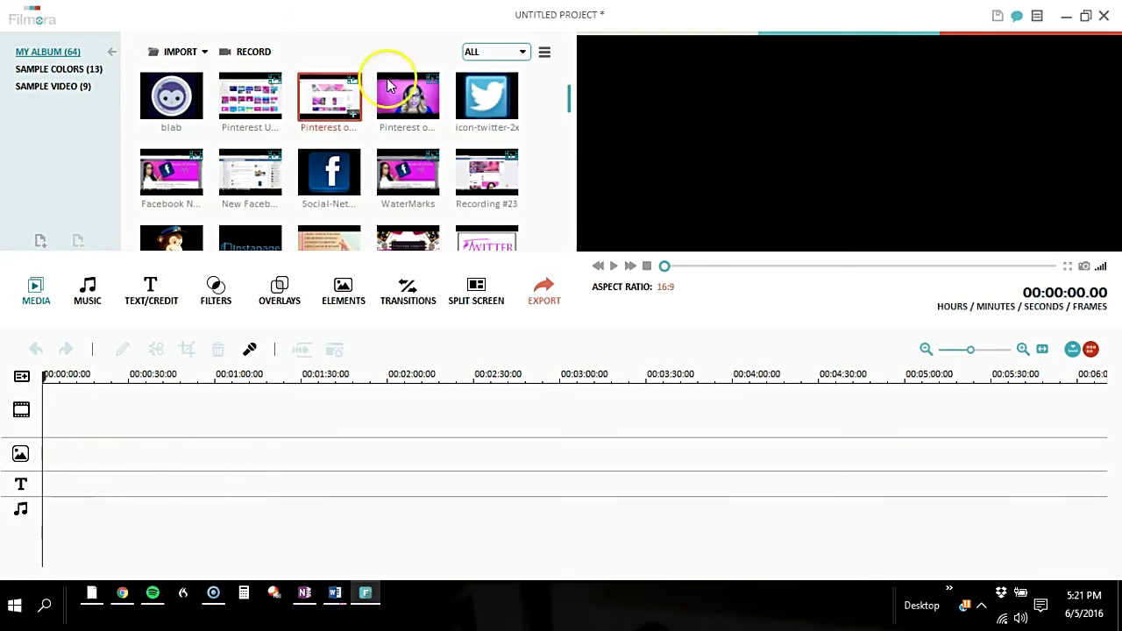
drag(567, 101, 532, 31)
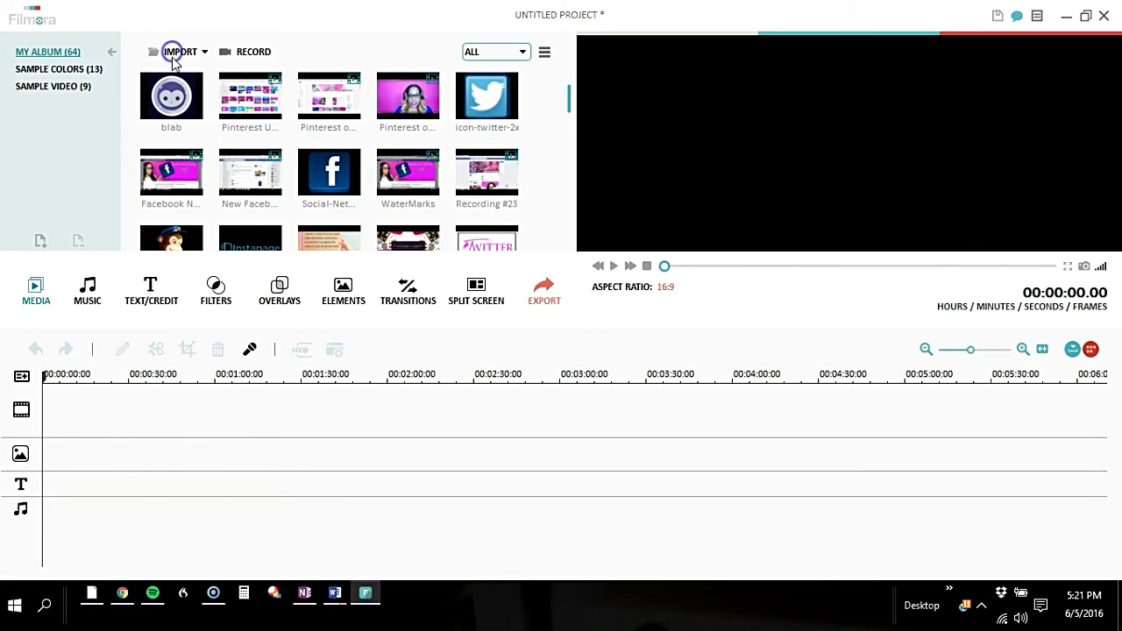
Import the complete, black and plain SUBSCRIBE end card images into the album.
click(173, 58)
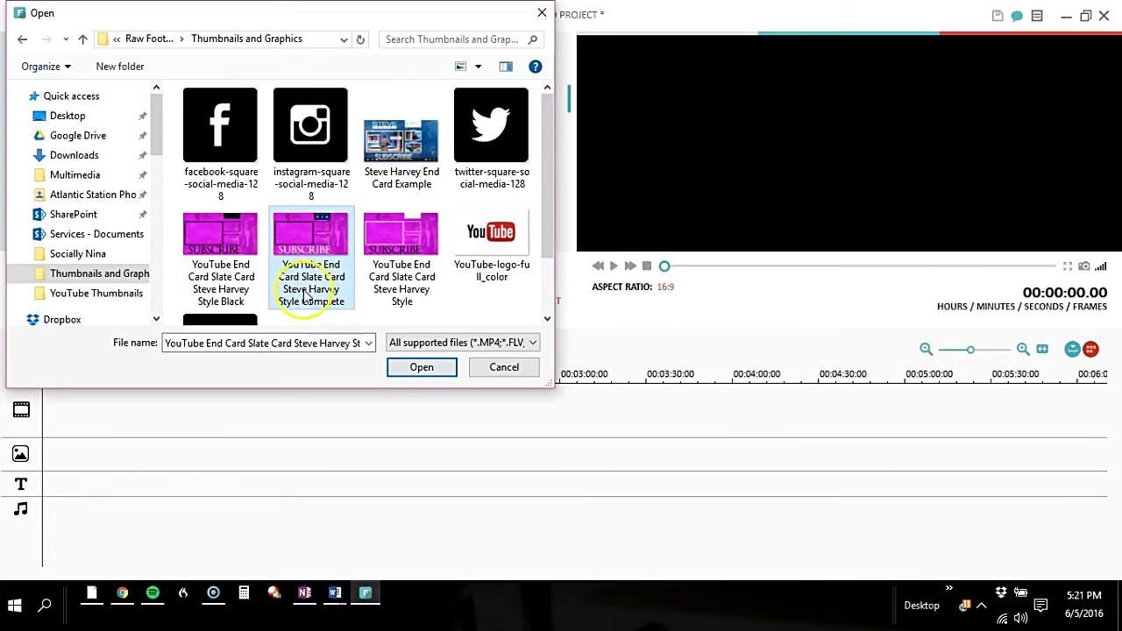
double_click(286, 254)
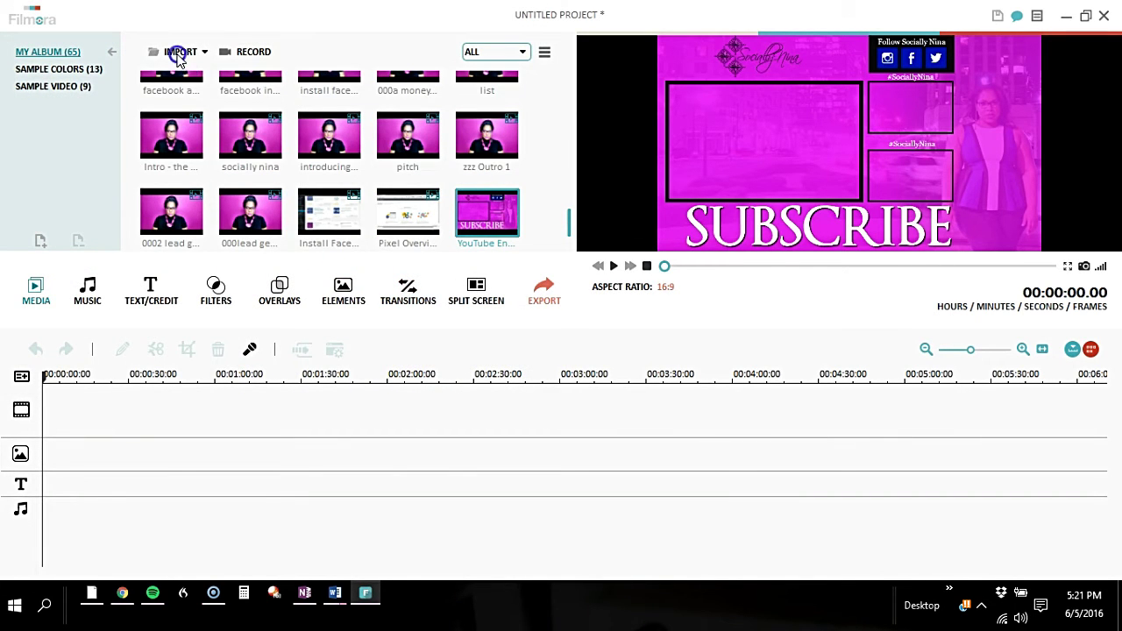
click(178, 54)
click(224, 263)
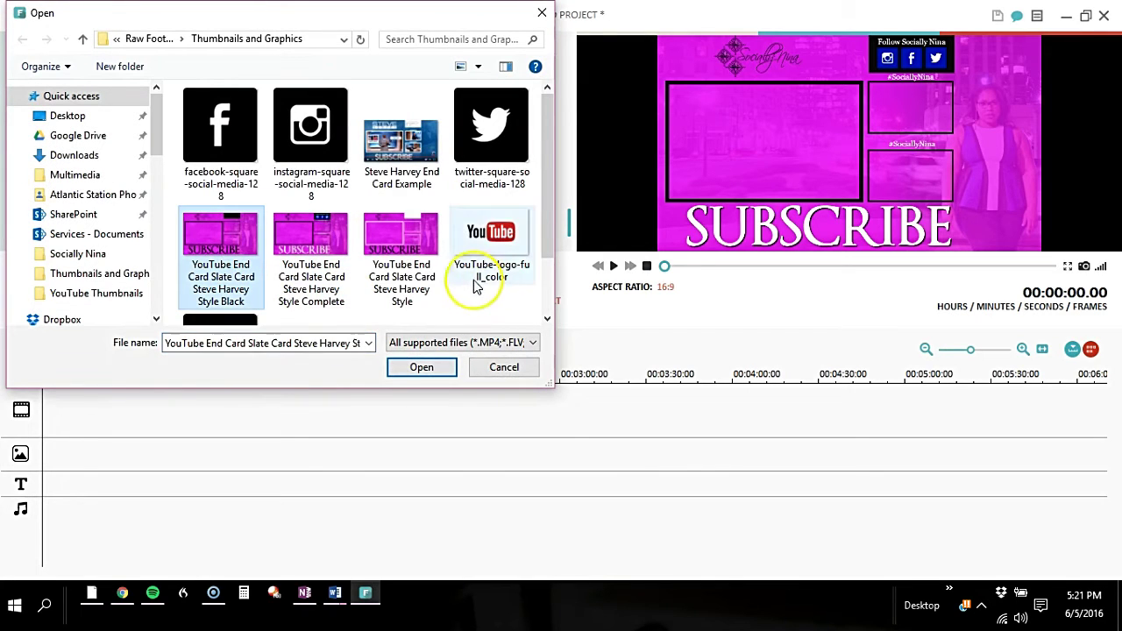
click(404, 255)
click(424, 368)
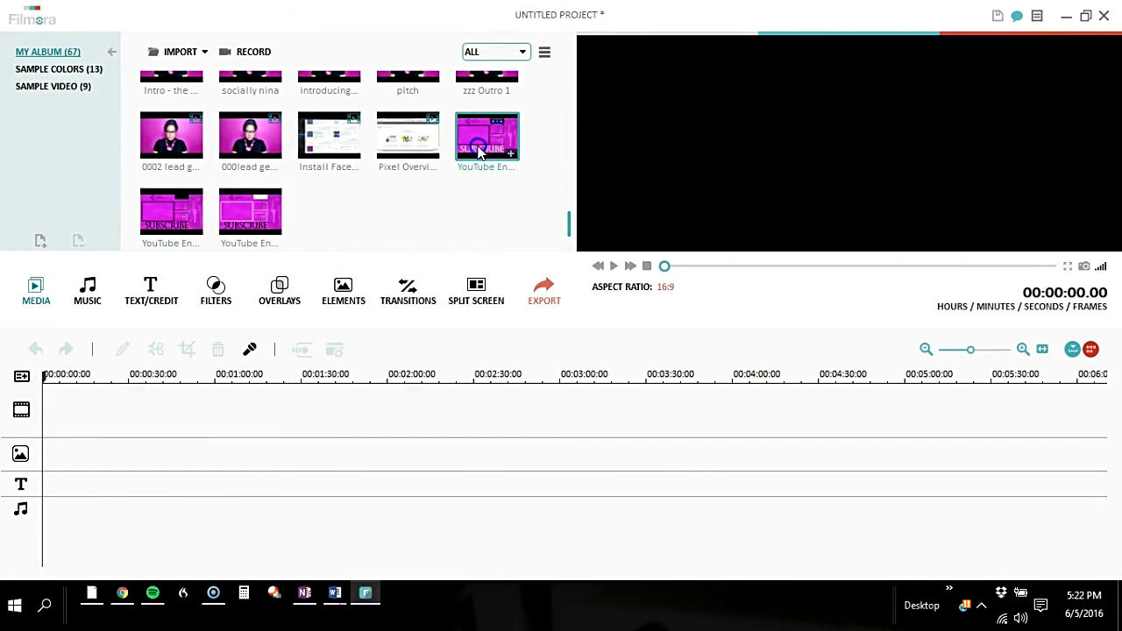
Add the complete end card to the start of the video track.
click(479, 153)
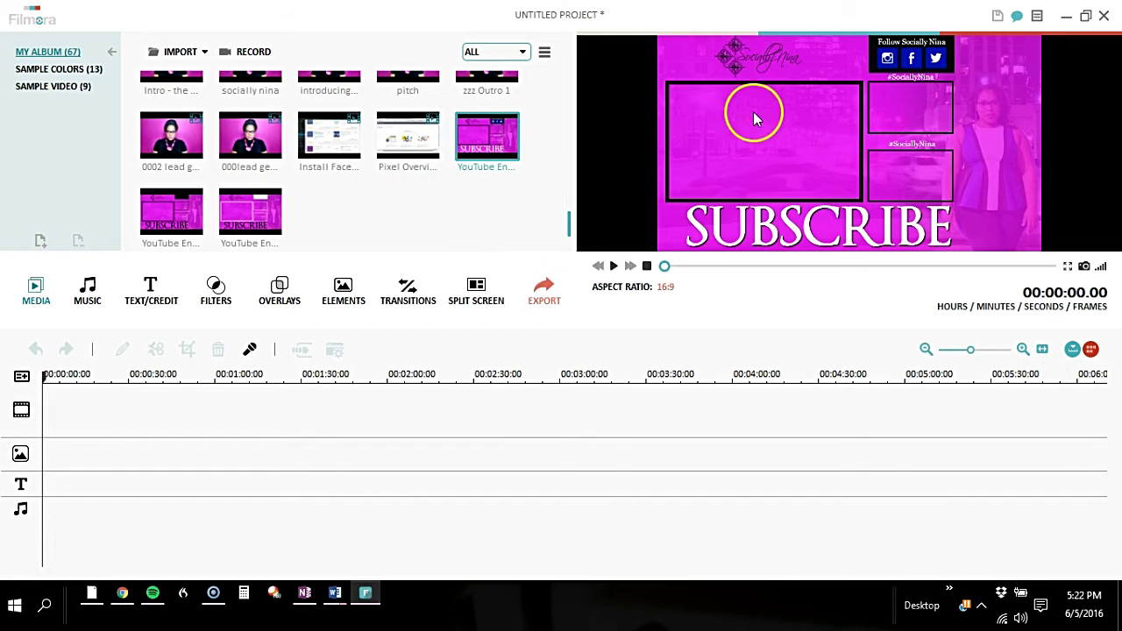
click(482, 151)
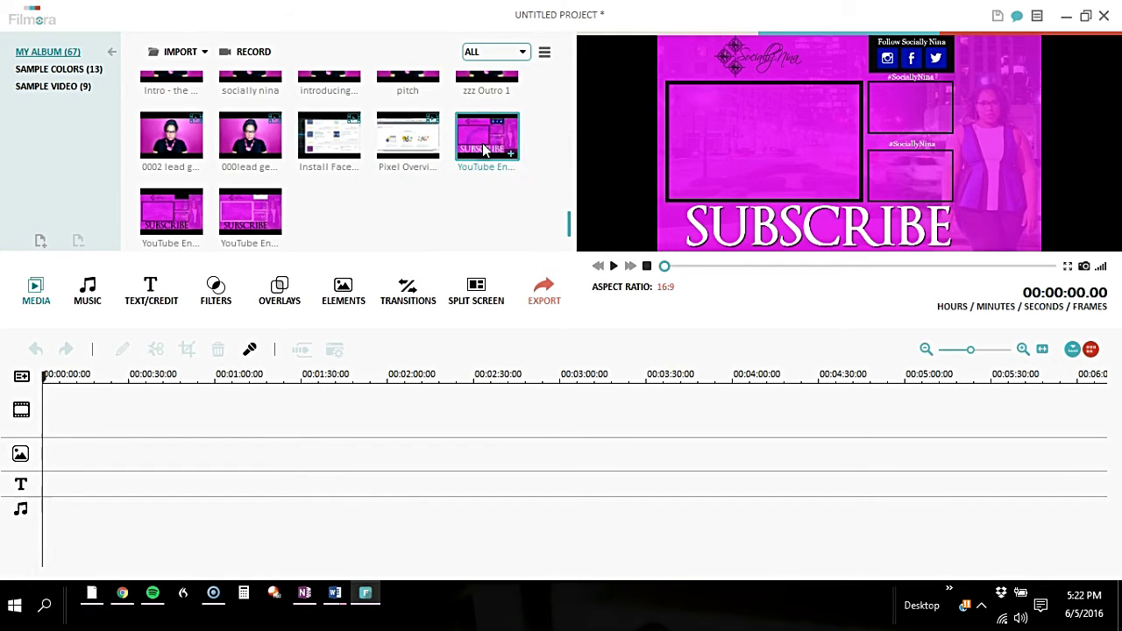
click(511, 156)
click(512, 158)
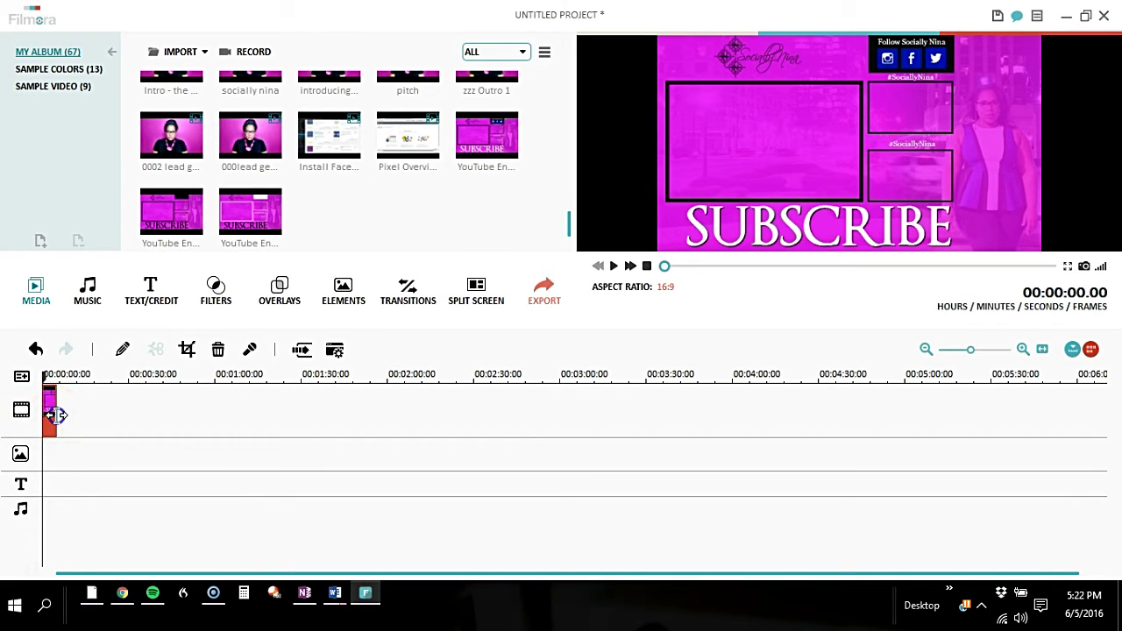
Stretch the end card clip on the video track to about 00:04:20.
drag(55, 415, 352, 429)
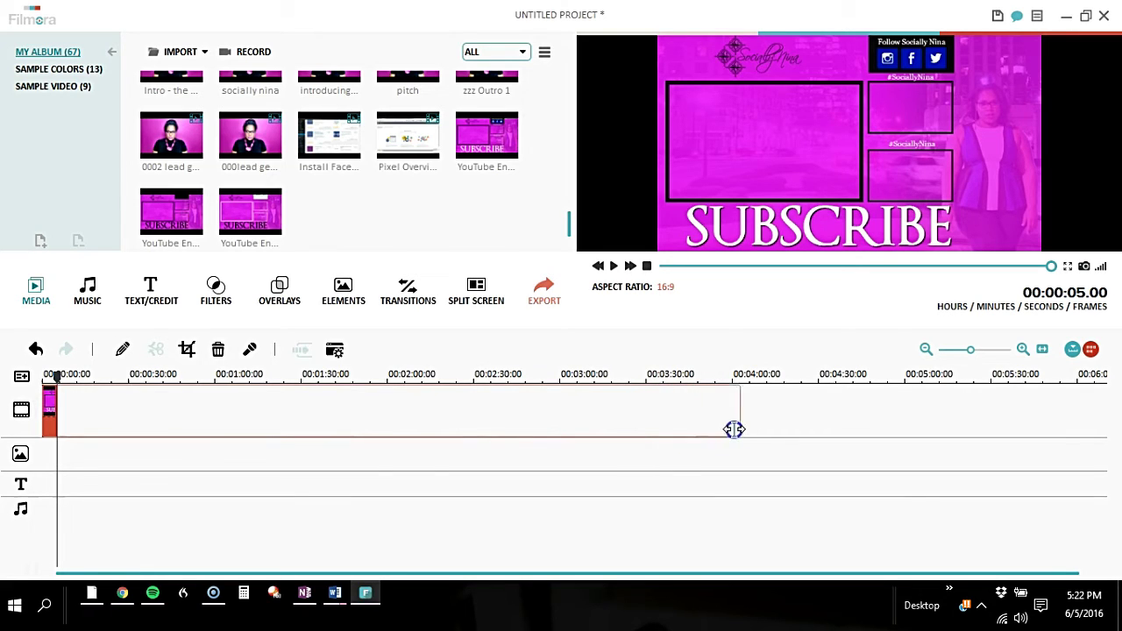
drag(792, 425, 792, 424)
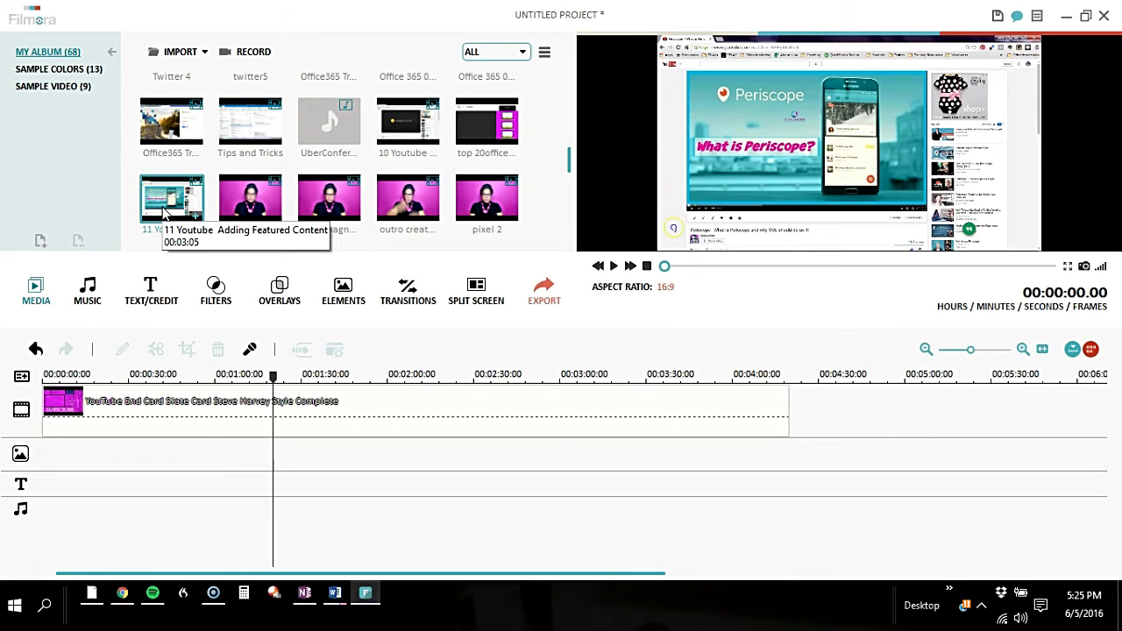
Place the Adding Featured Content recording at the start of the overlay track.
drag(164, 213, 57, 460)
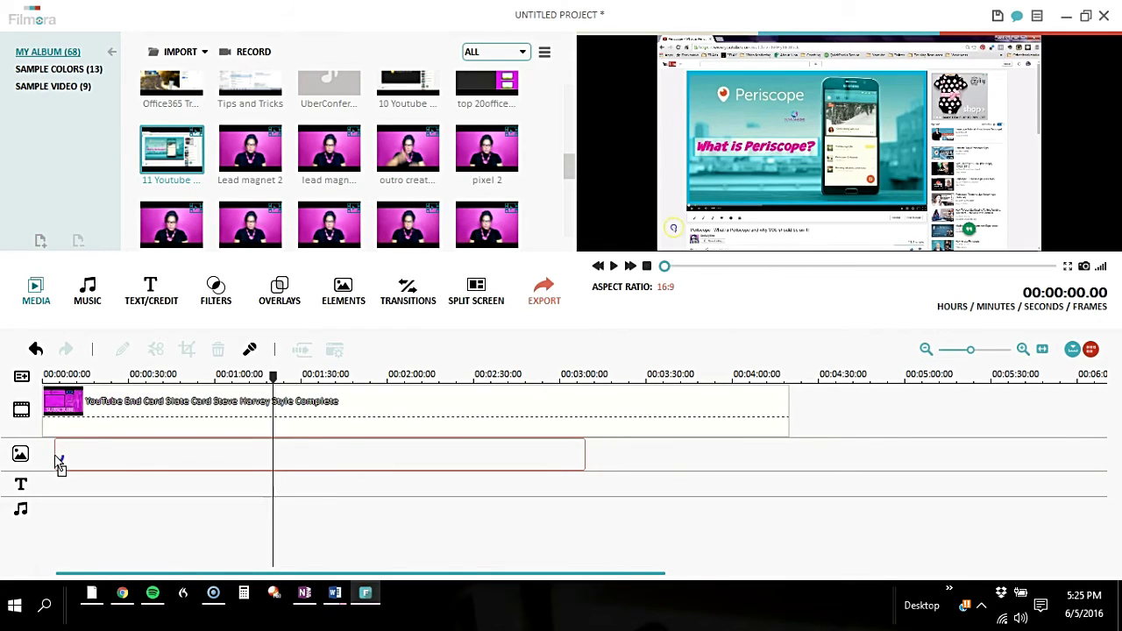
drag(50, 465, 46, 469)
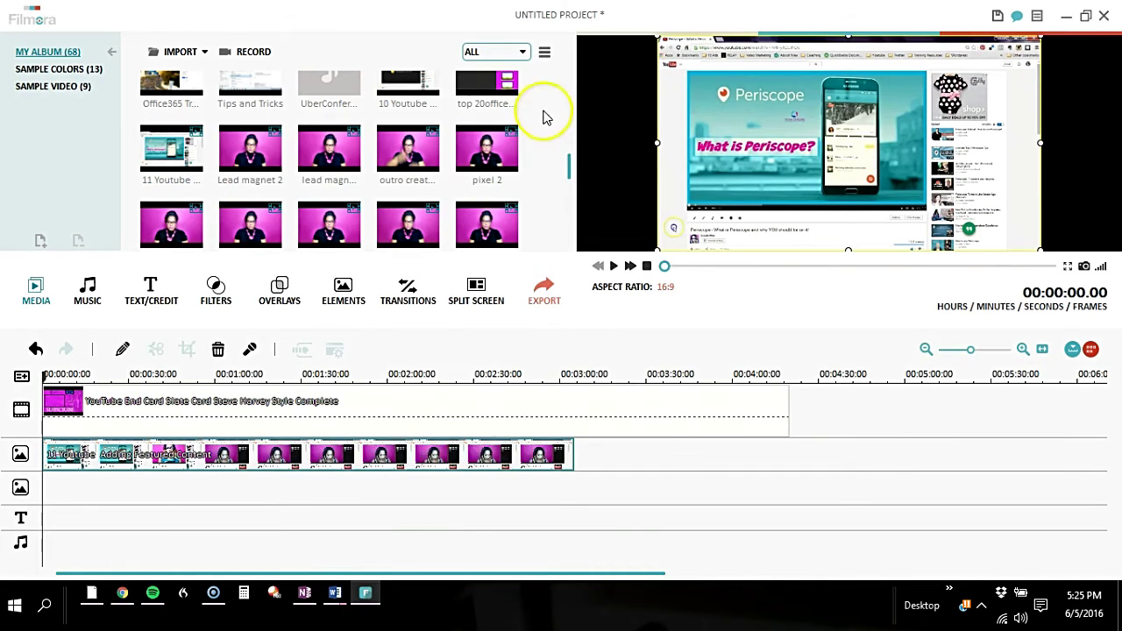
drag(568, 175, 567, 235)
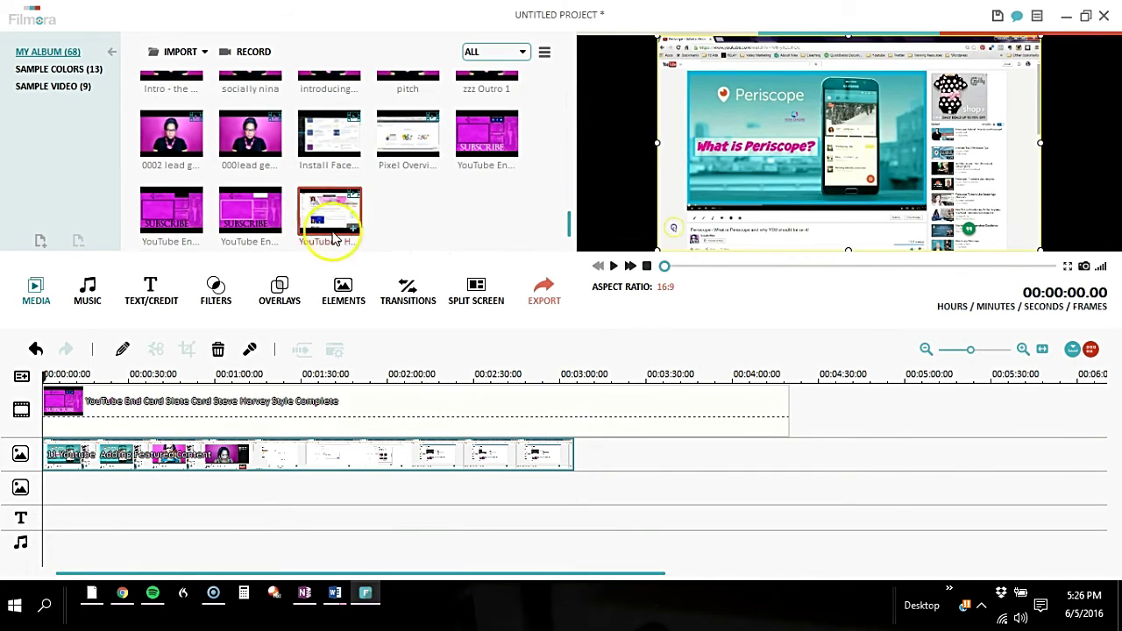
Move the PicMonkey thumbnail tutorial from the video track onto a second overlay track.
drag(346, 235, 508, 412)
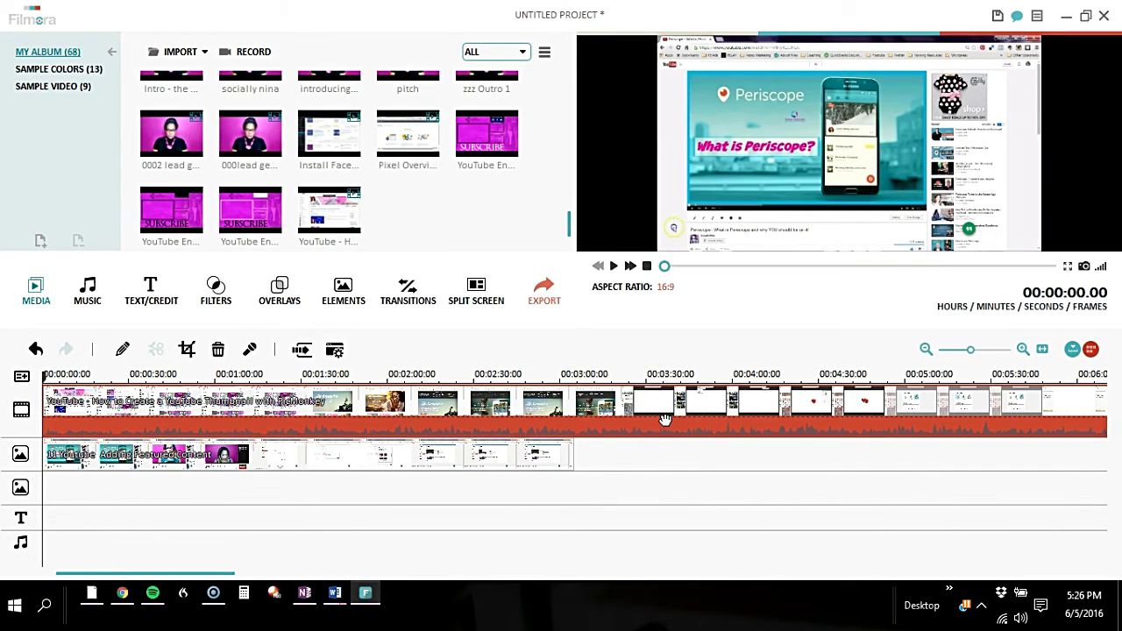
click(301, 400)
click(218, 349)
click(113, 574)
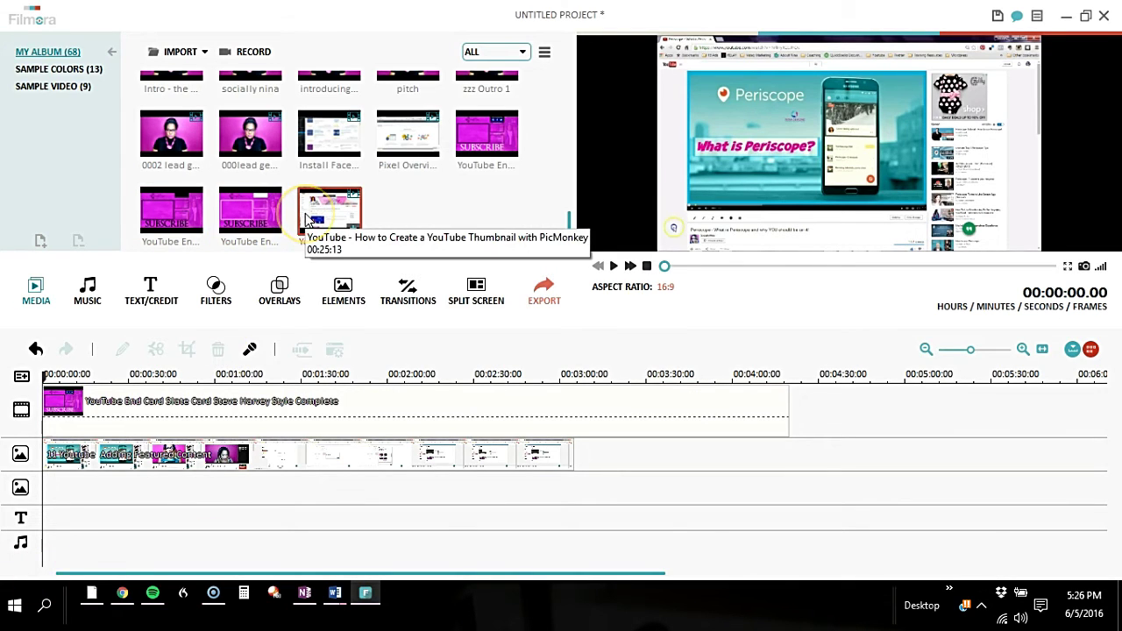
drag(308, 219, 44, 495)
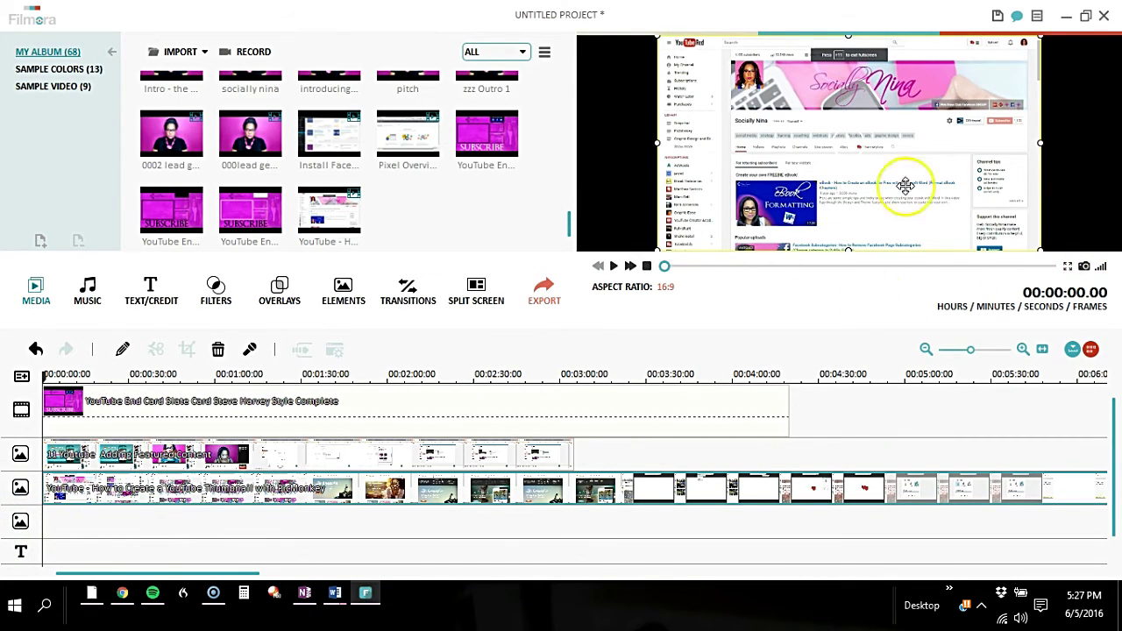
click(1065, 266)
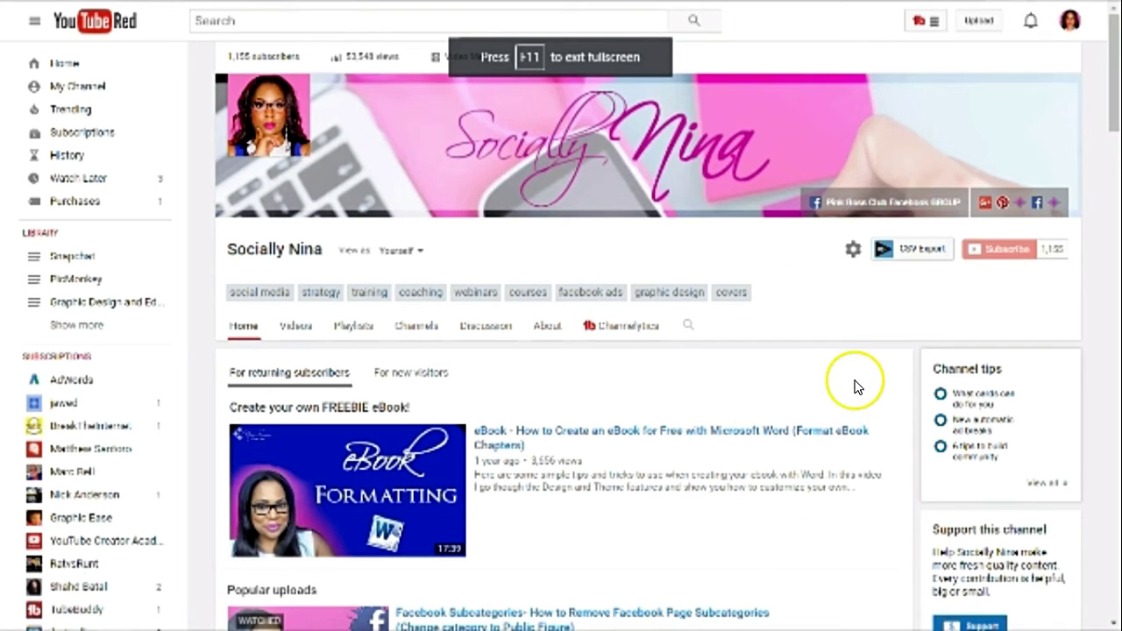
key(Escape)
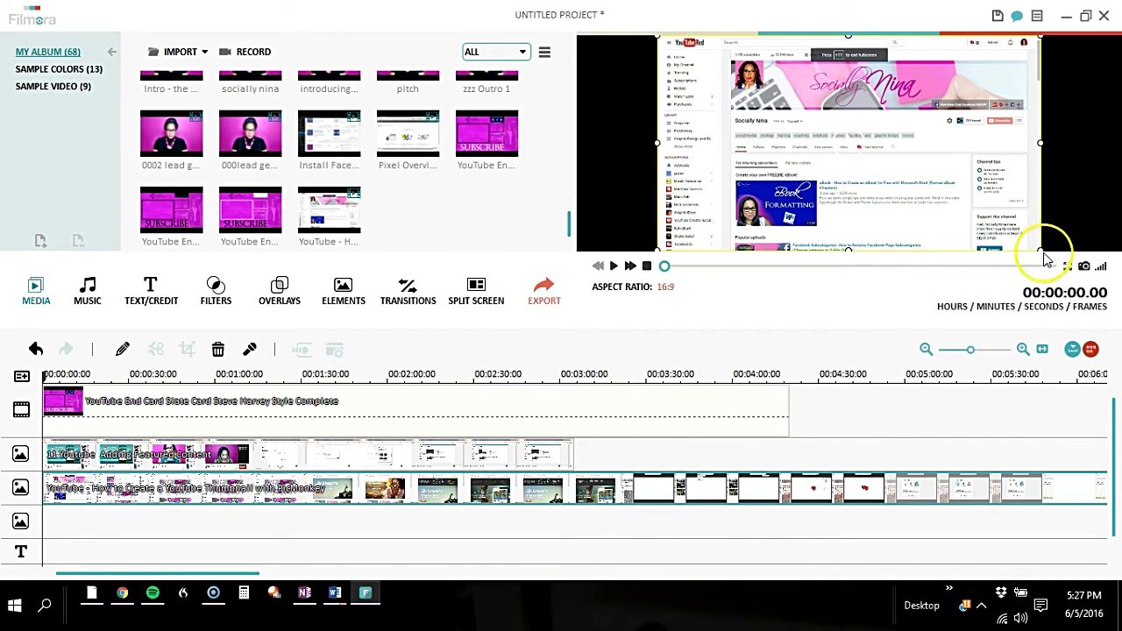
Shrink the Adding Featured Content recording and fit it into the lower-right box.
drag(1036, 252, 859, 149)
click(907, 207)
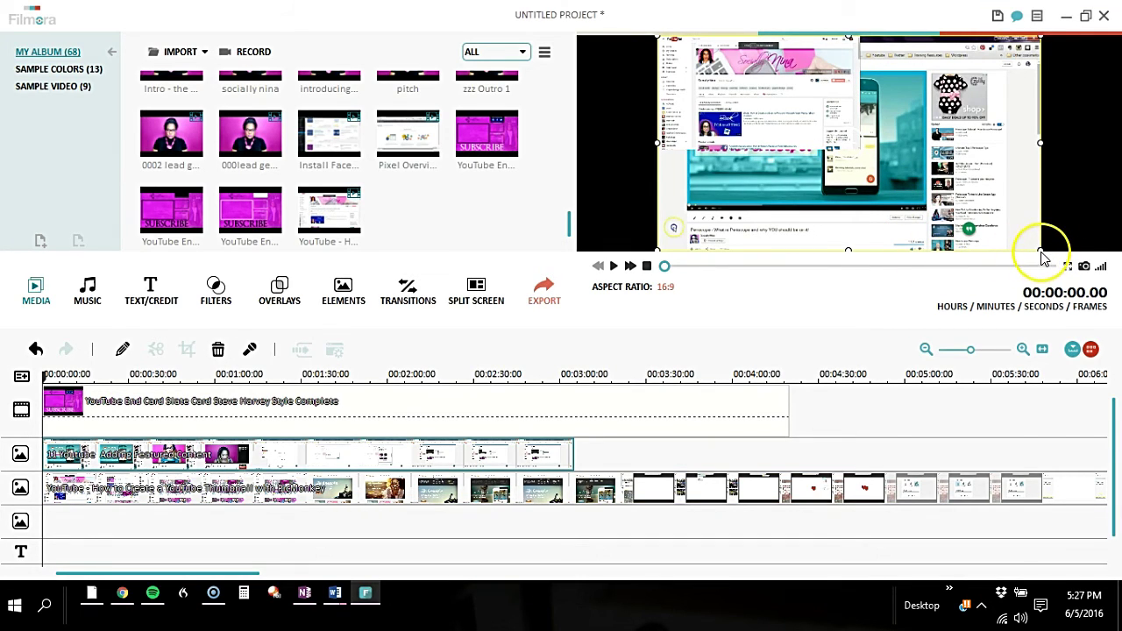
drag(1040, 251, 896, 169)
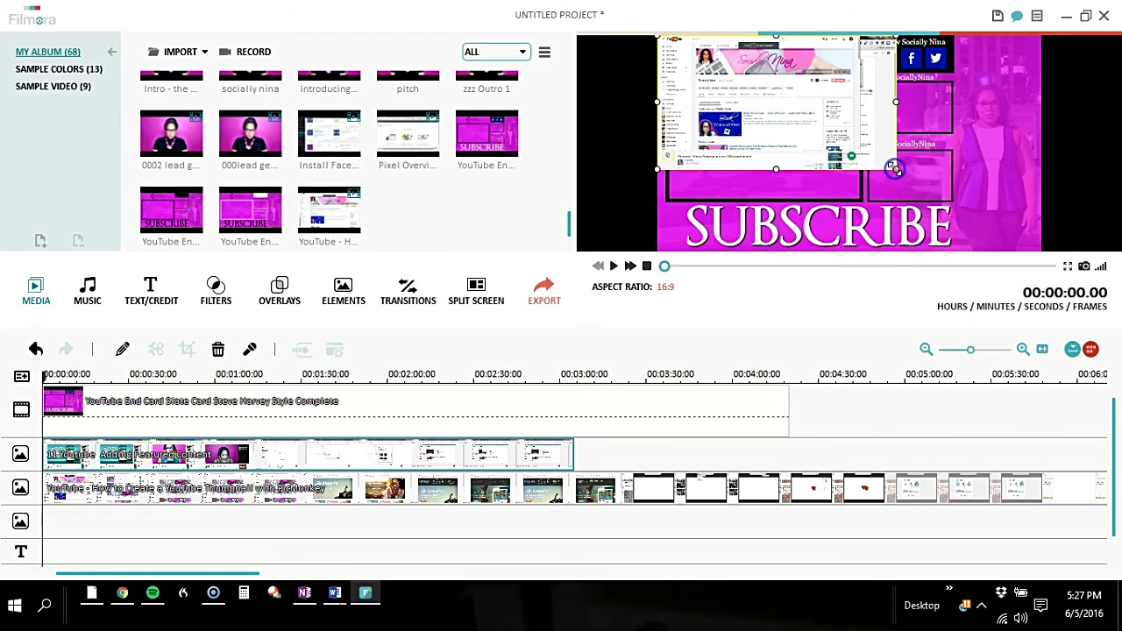
drag(873, 133, 992, 200)
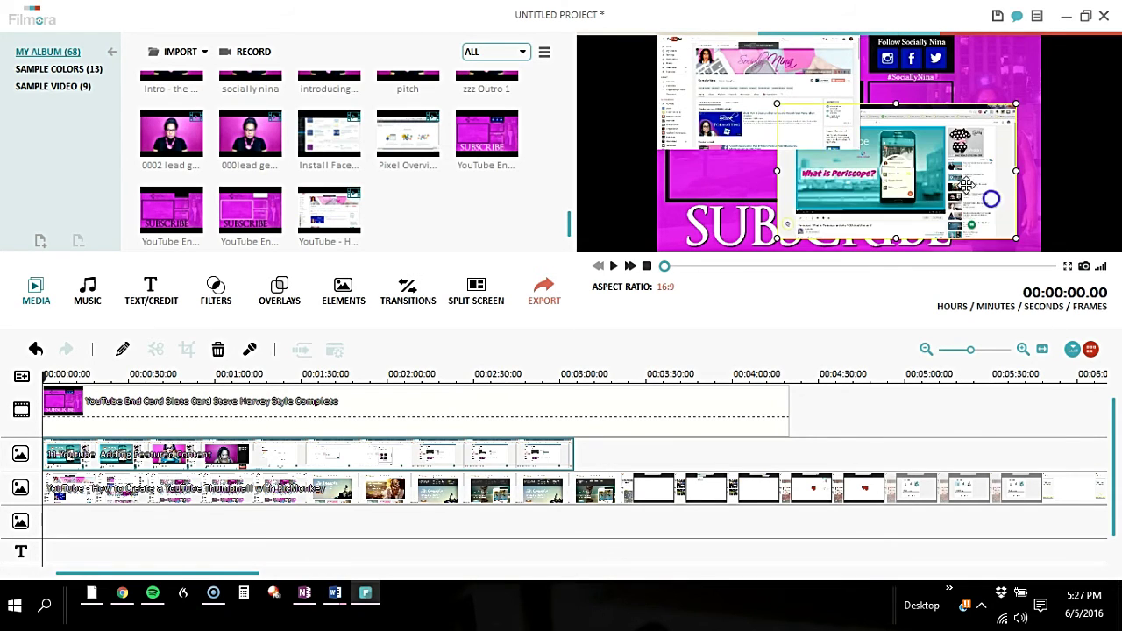
drag(775, 104, 871, 147)
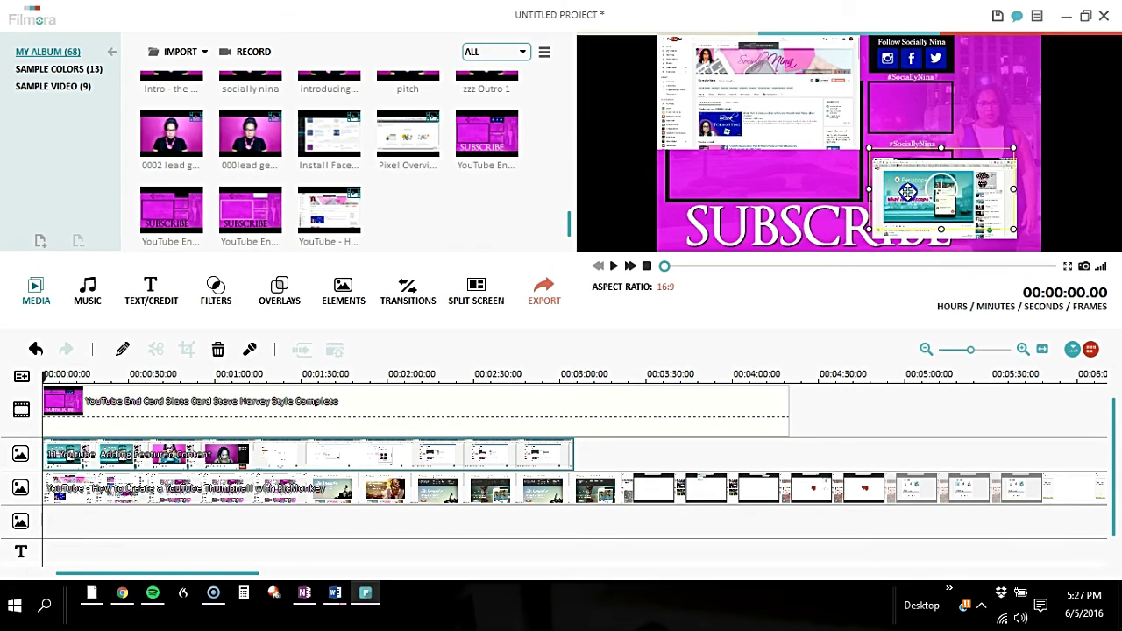
drag(1013, 229, 960, 198)
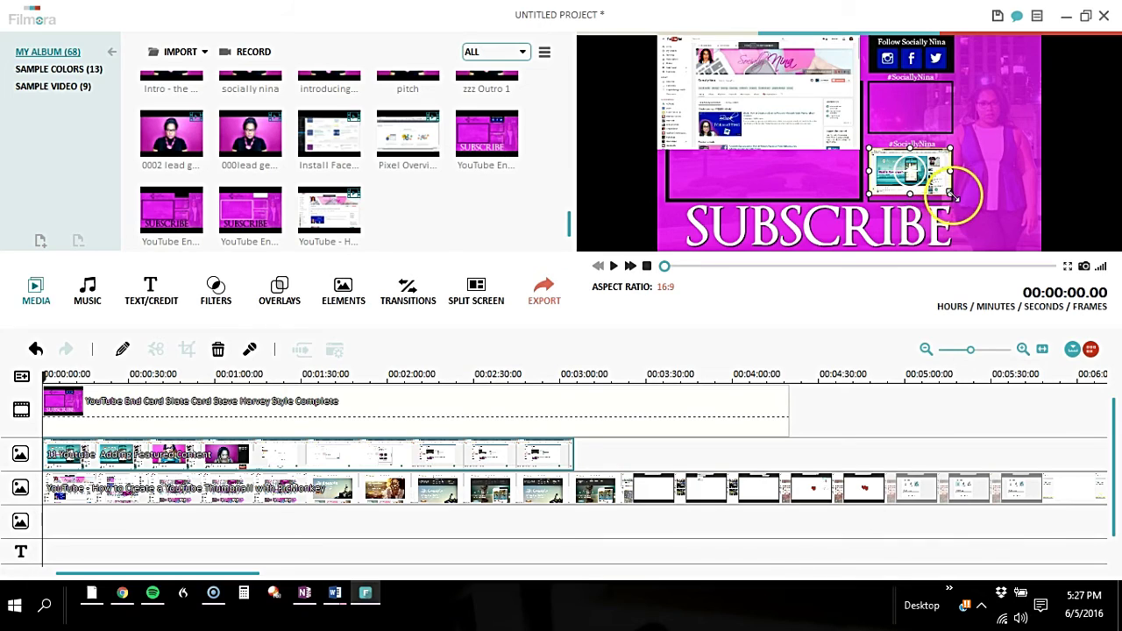
drag(936, 179, 939, 186)
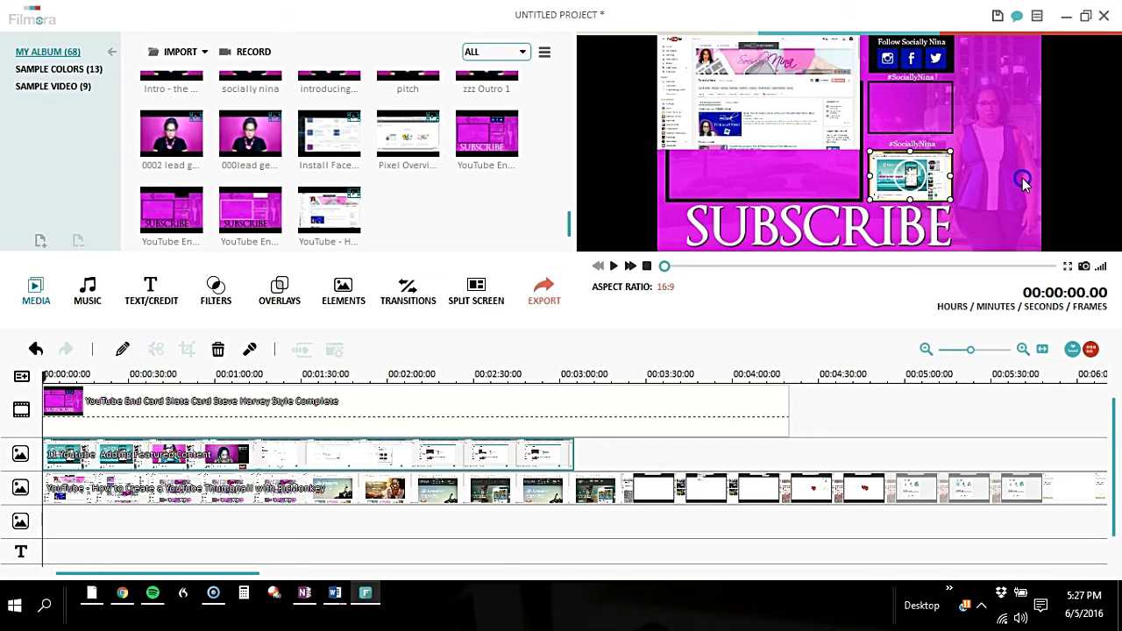
Shrink the thumbnail tutorial into the upper-right box, then play the preview.
click(856, 145)
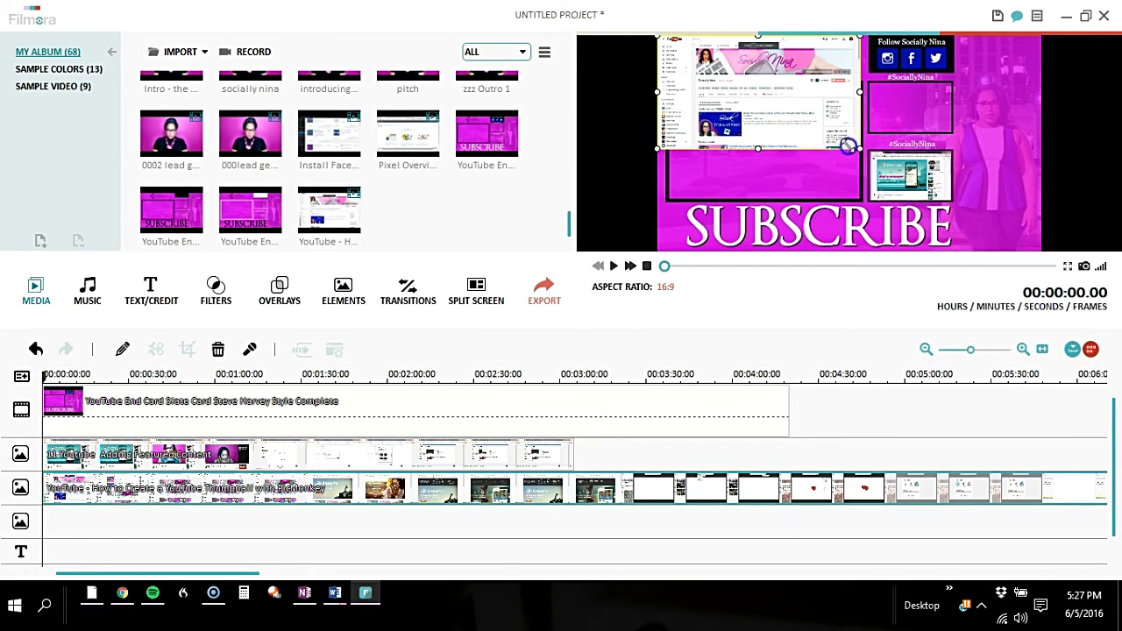
drag(849, 145, 750, 87)
click(938, 105)
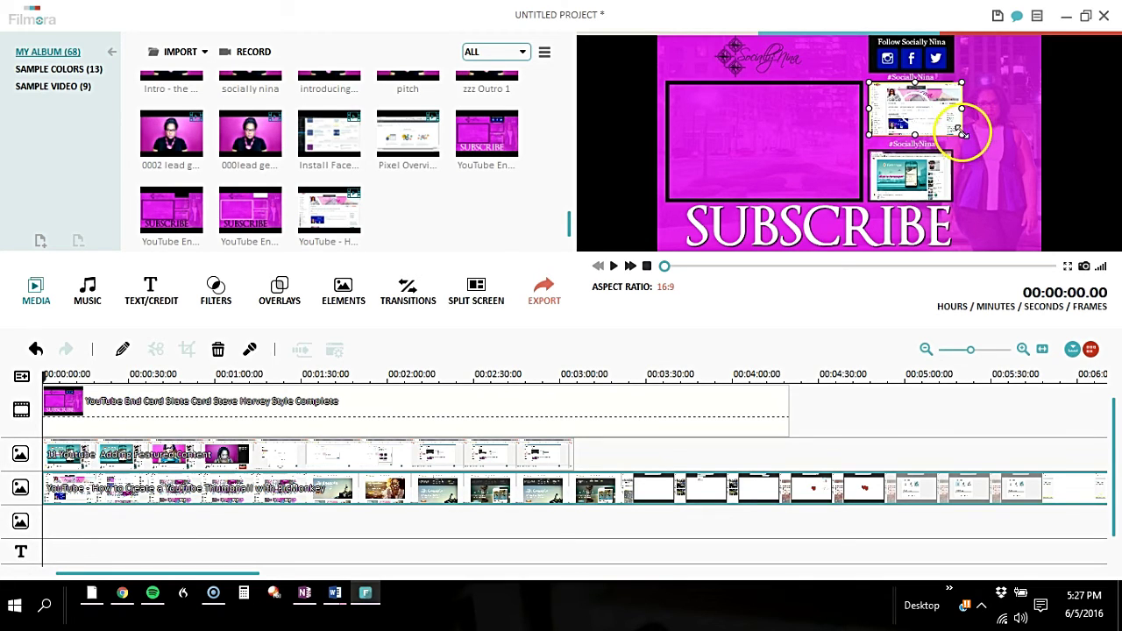
drag(961, 136, 951, 127)
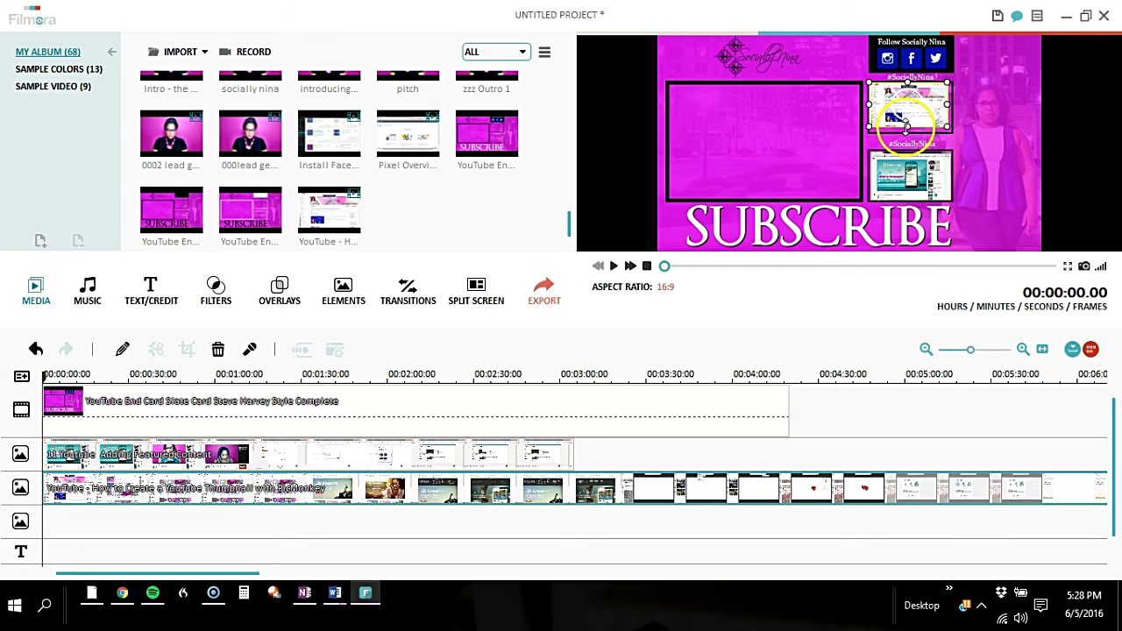
drag(905, 127, 906, 131)
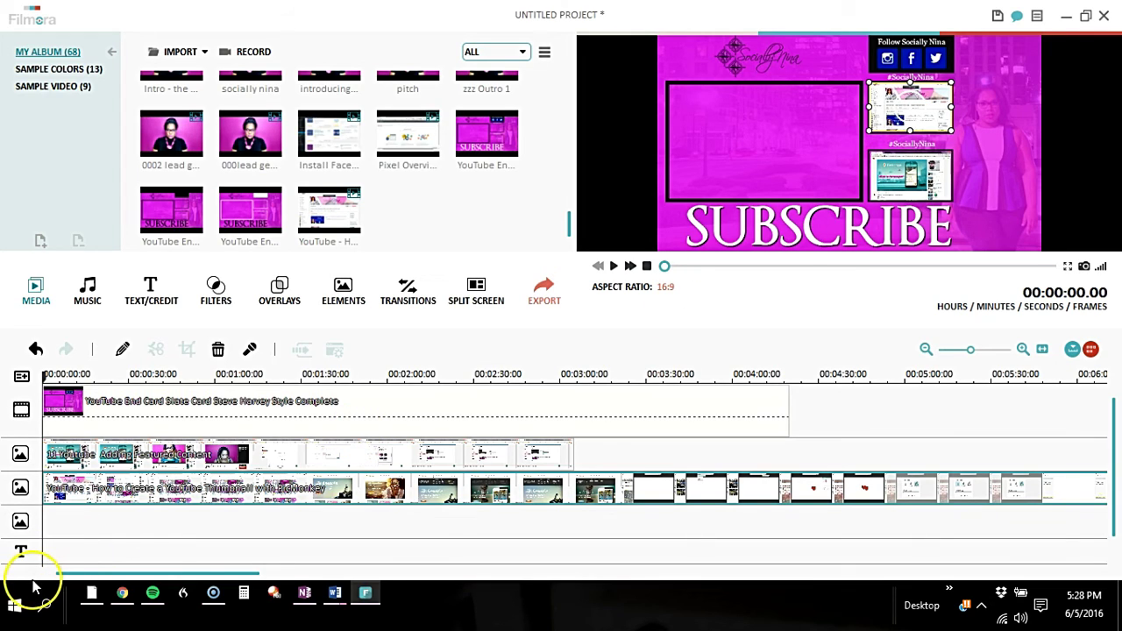
click(613, 266)
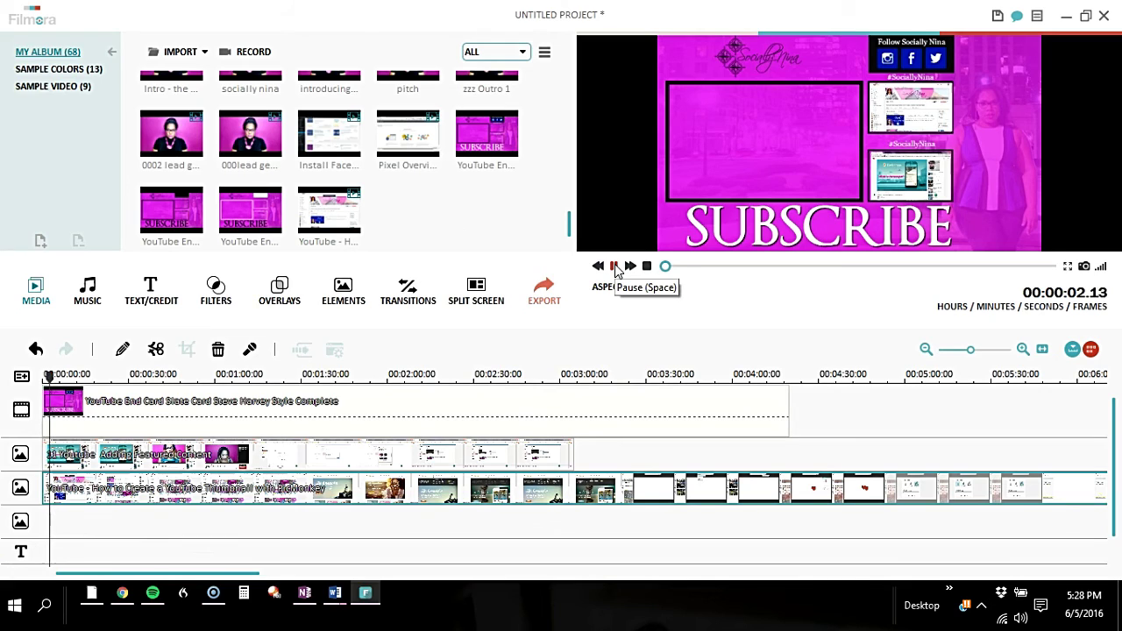
Mute the upper and lower screen-recording clips on the overlay tracks.
click(614, 266)
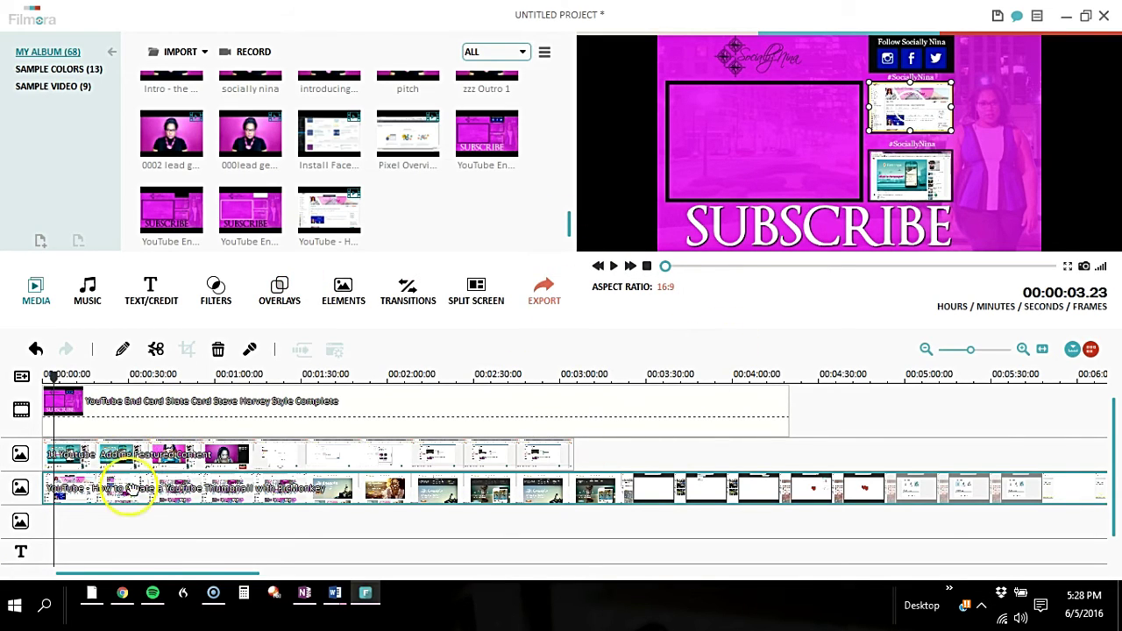
right_click(122, 462)
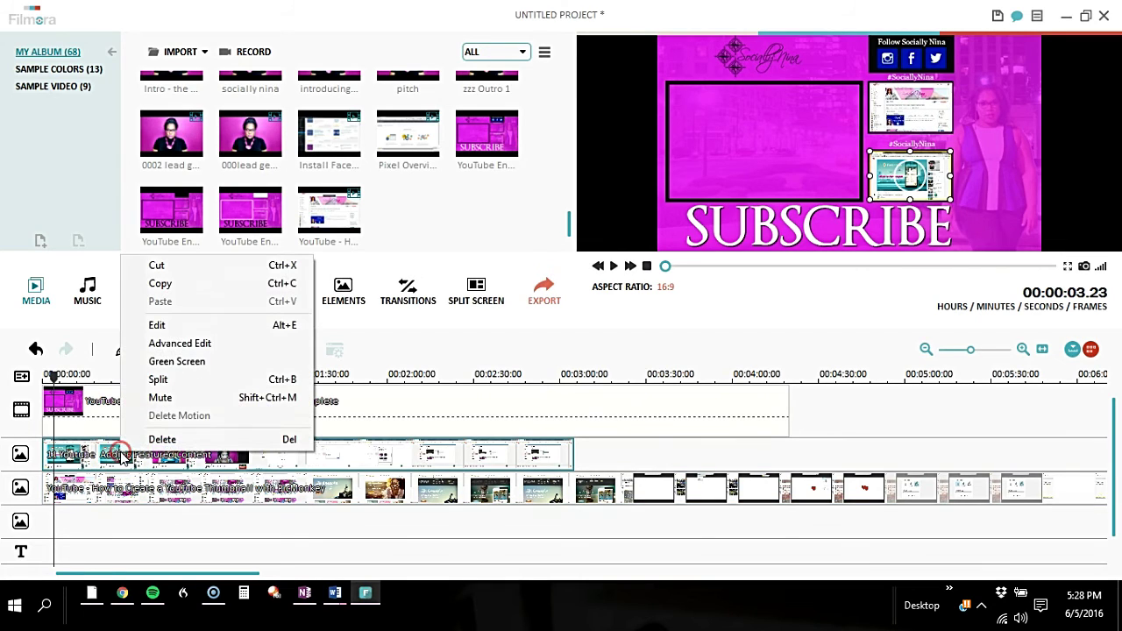
click(158, 399)
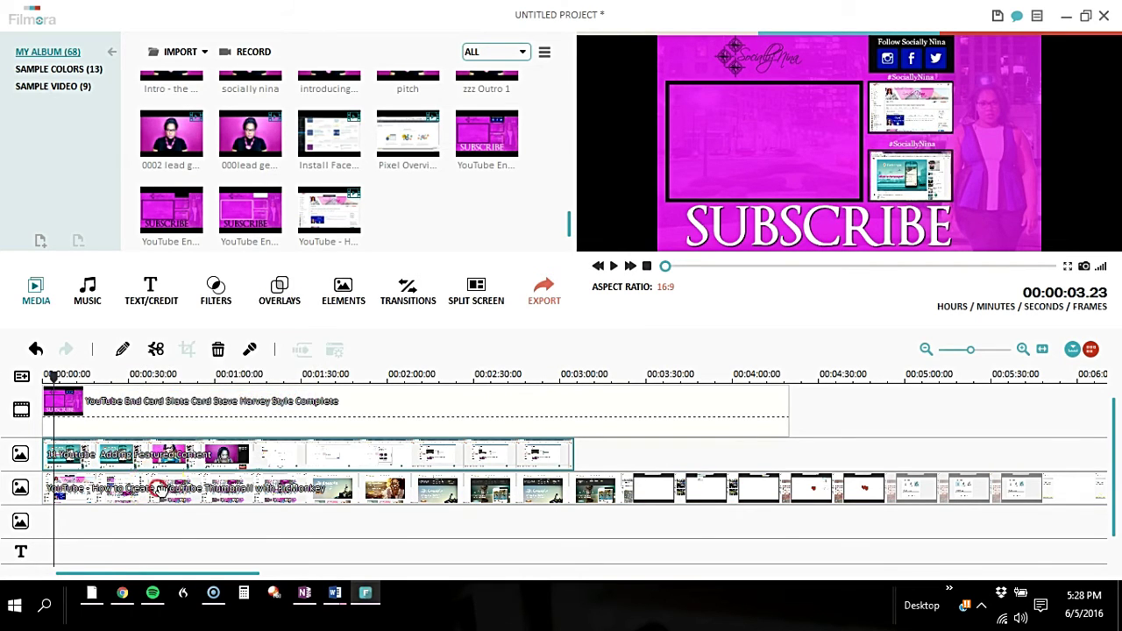
right_click(167, 478)
click(180, 433)
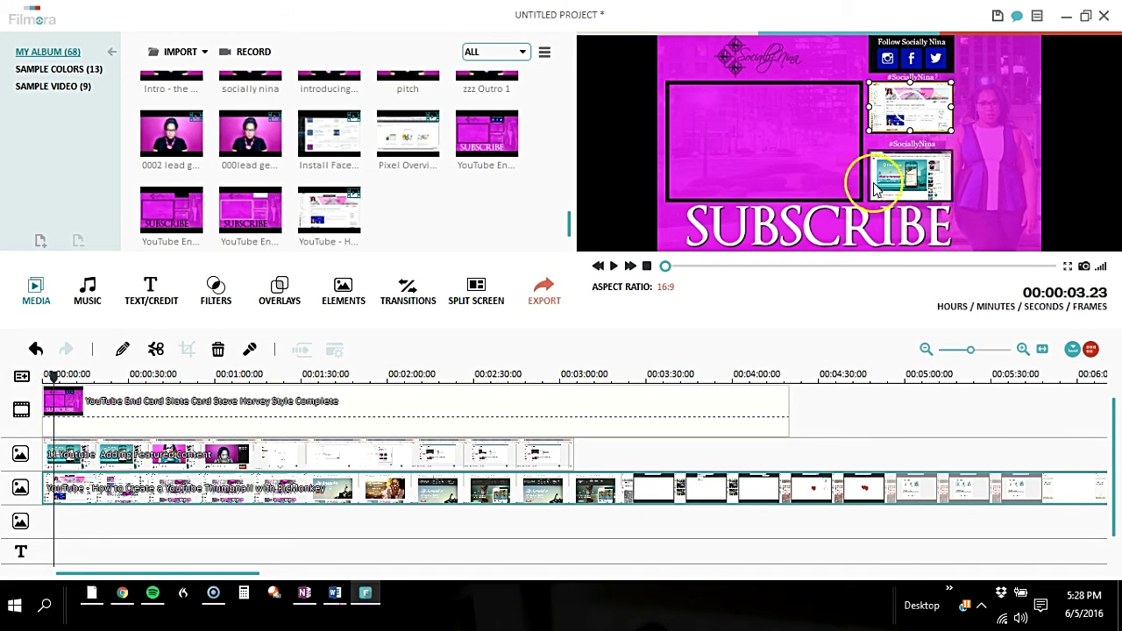
Replay the end card from the start to check it, stopping at 00:00:13.12.
click(646, 266)
click(644, 266)
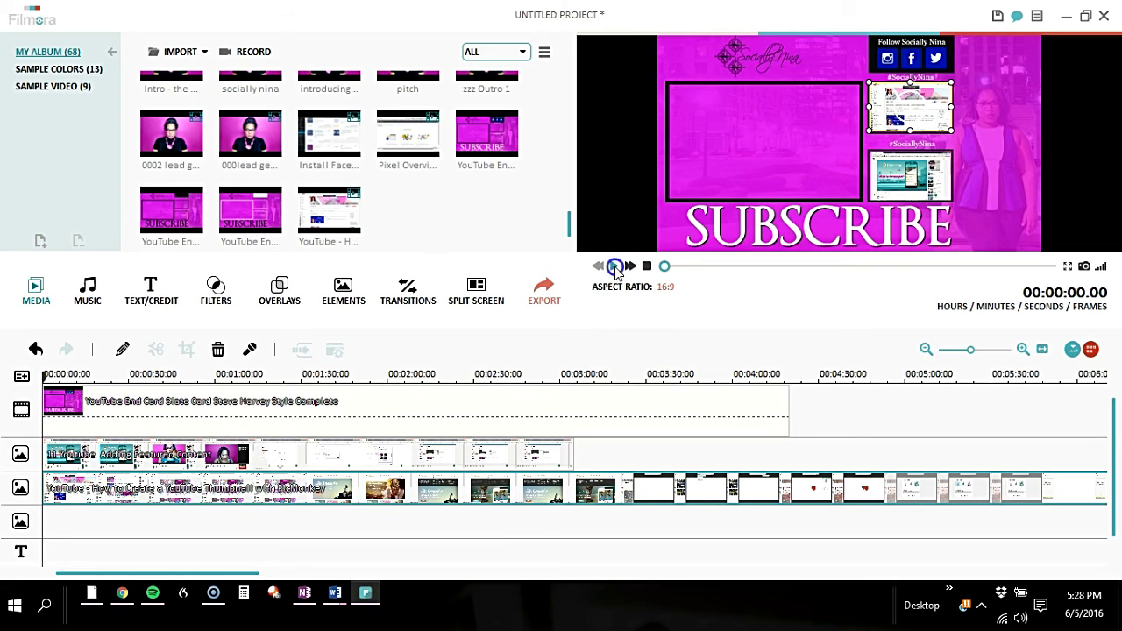
click(615, 266)
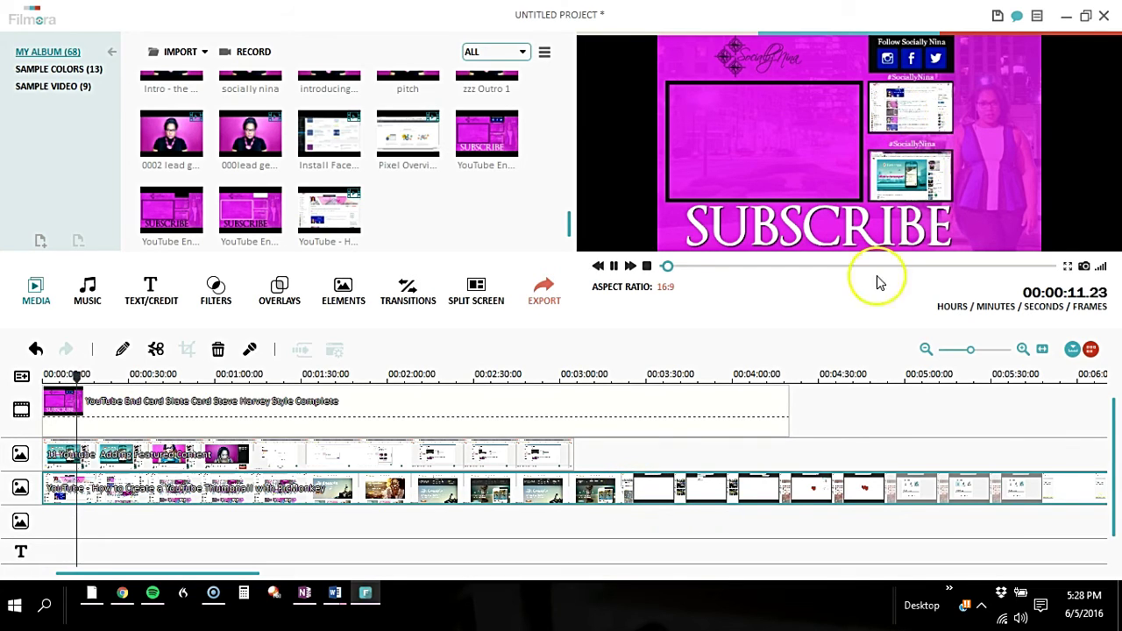
click(613, 265)
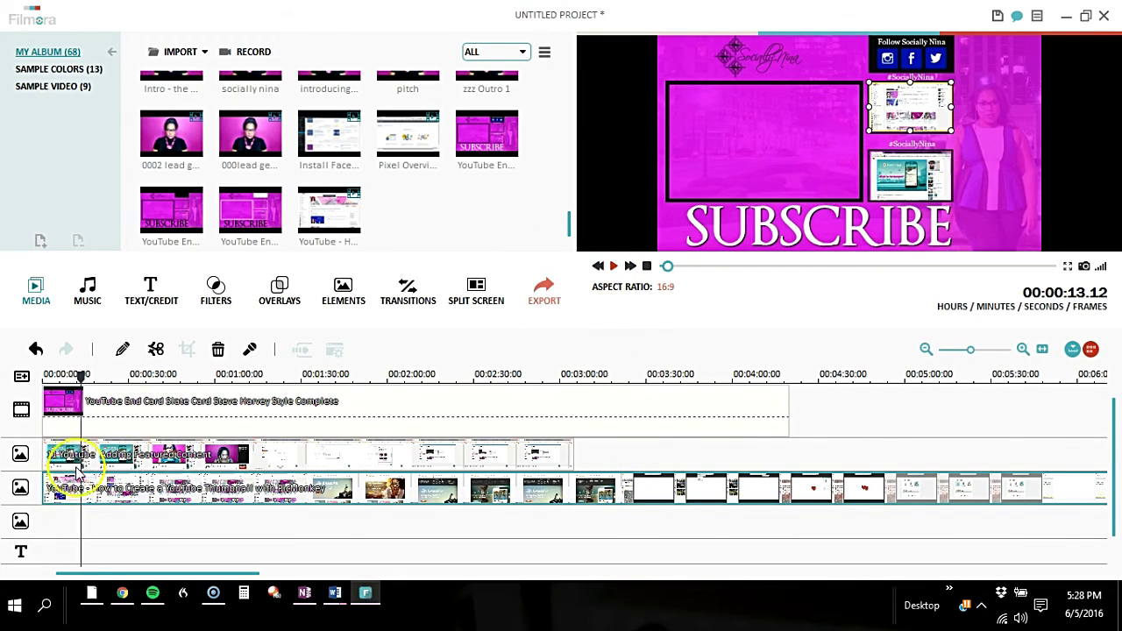
Cut about the first 10 seconds off the upper screen recording and slide it to 0:00.
click(70, 455)
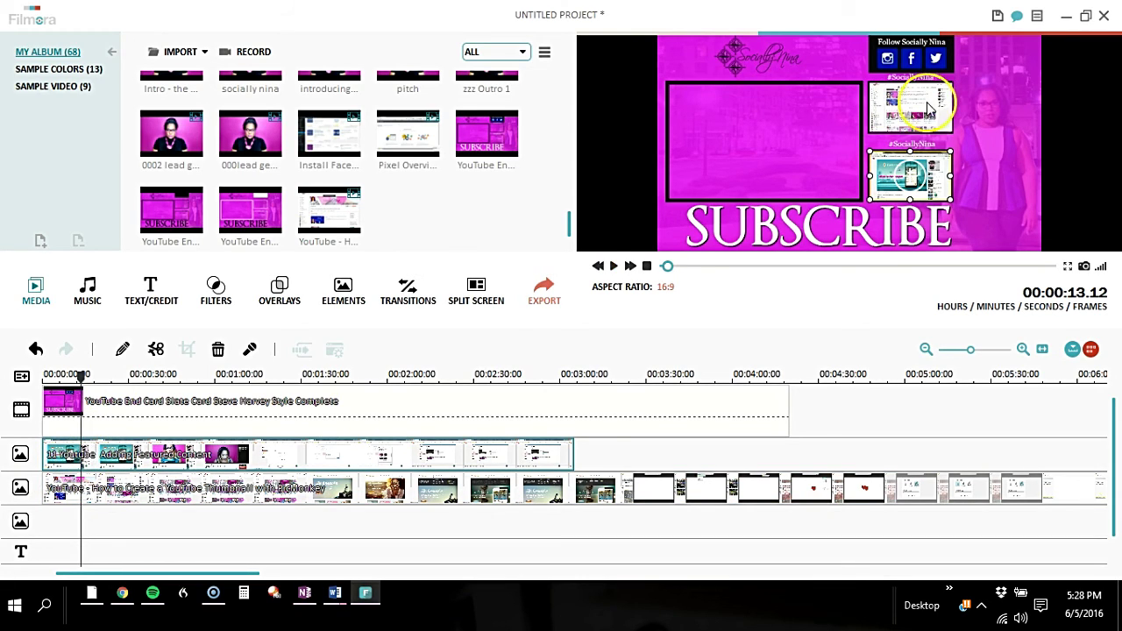
drag(80, 379, 71, 381)
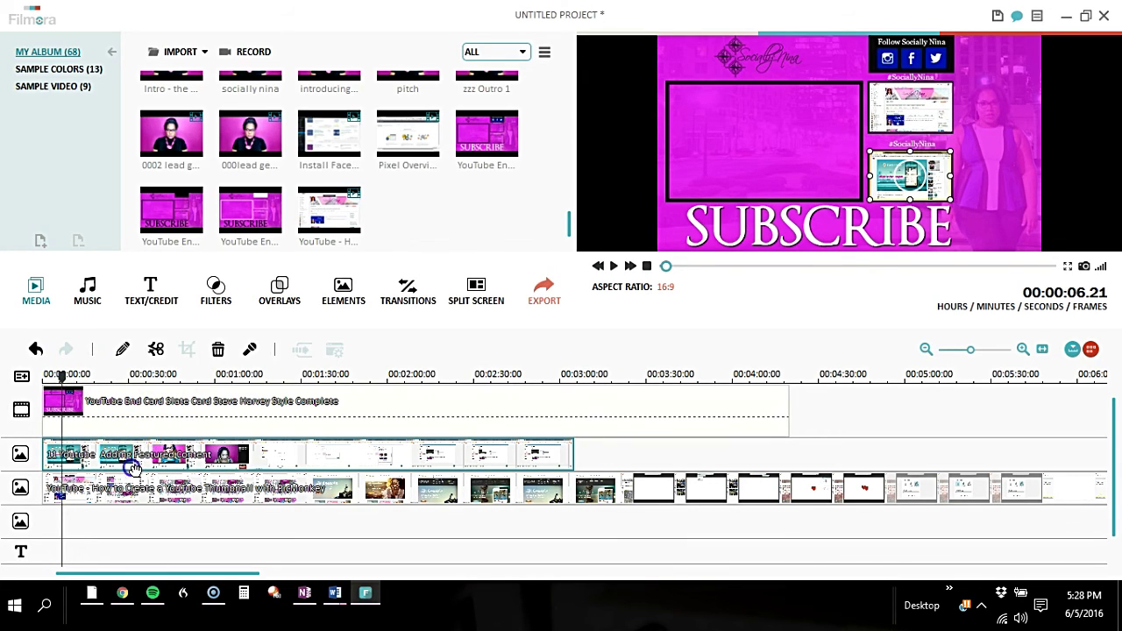
click(153, 350)
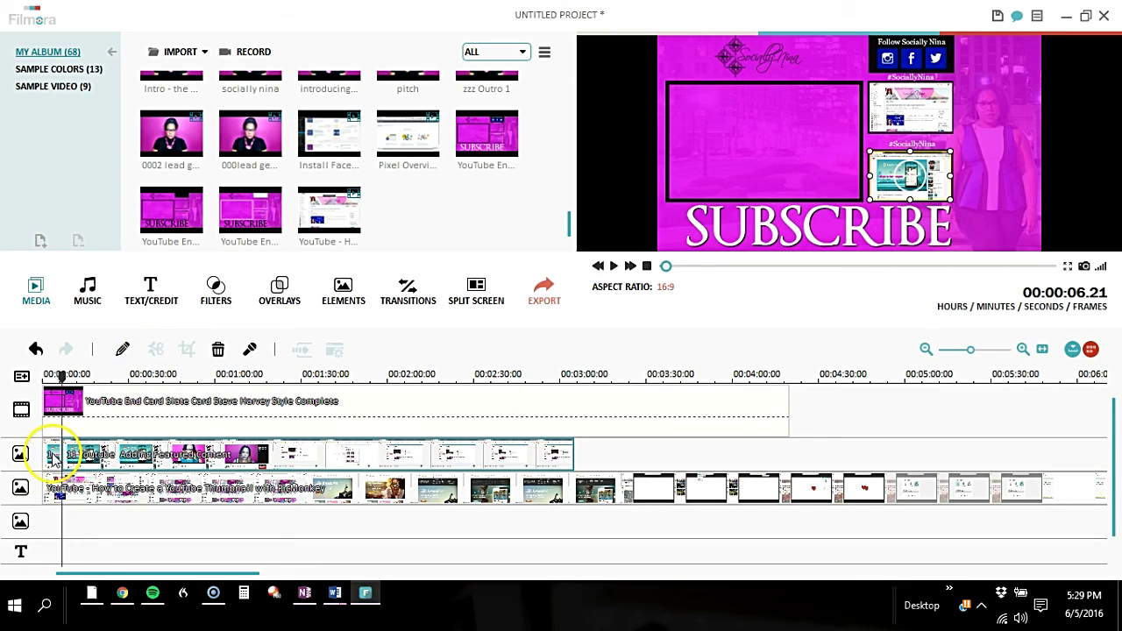
key(Home)
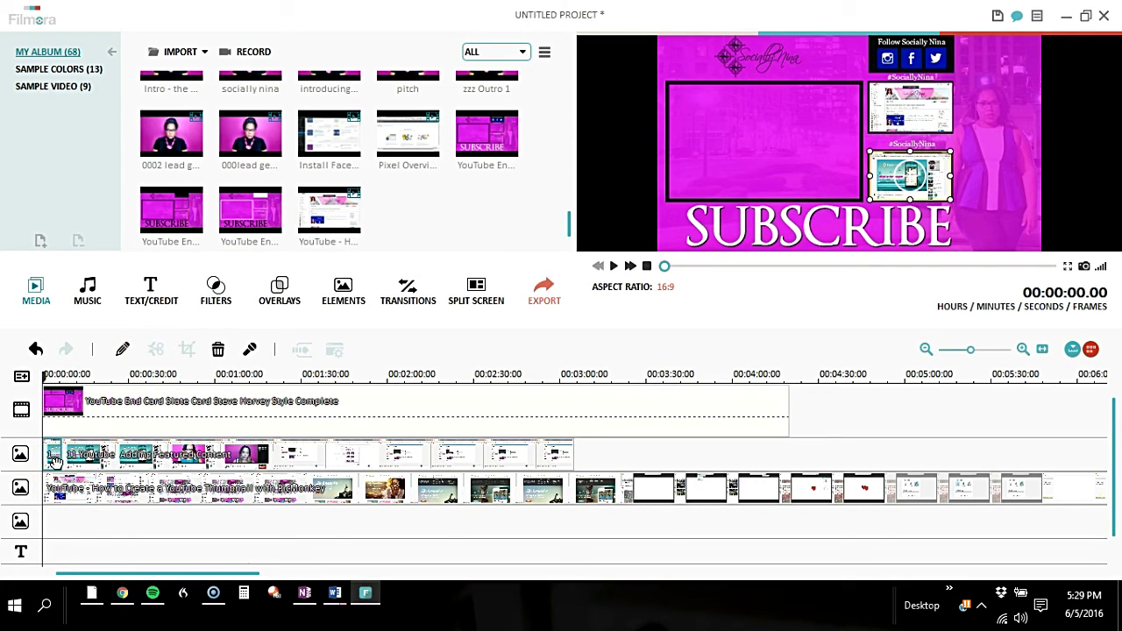
key(Delete)
drag(105, 465, 67, 458)
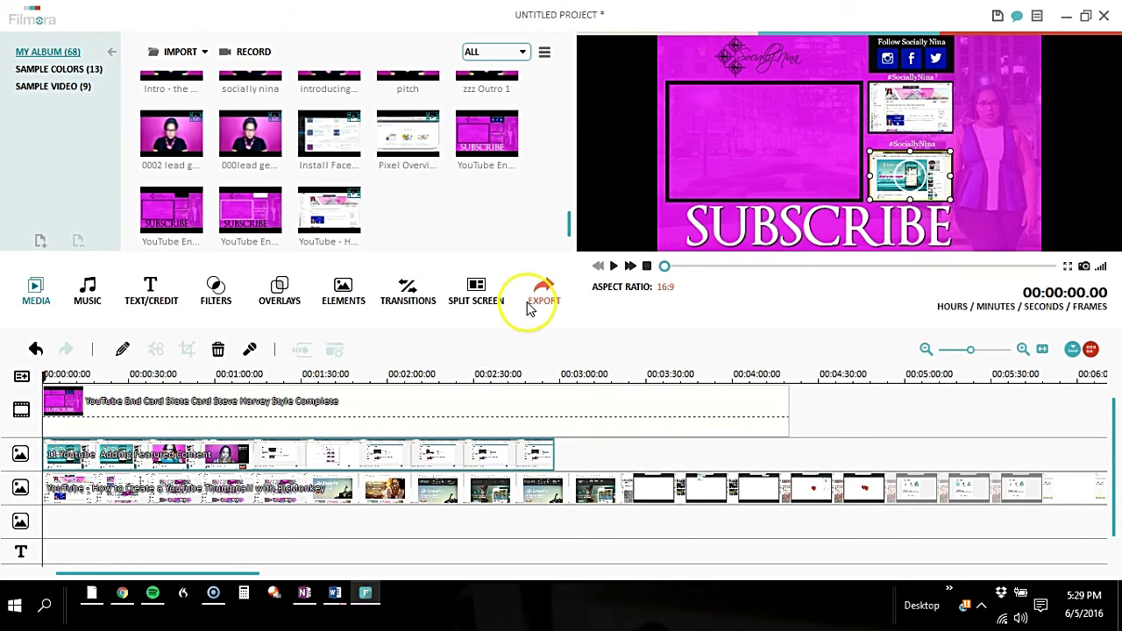
Preview, then trim the upper recording again at 00:00:12.09 and move the rest back to 0:00.
click(613, 266)
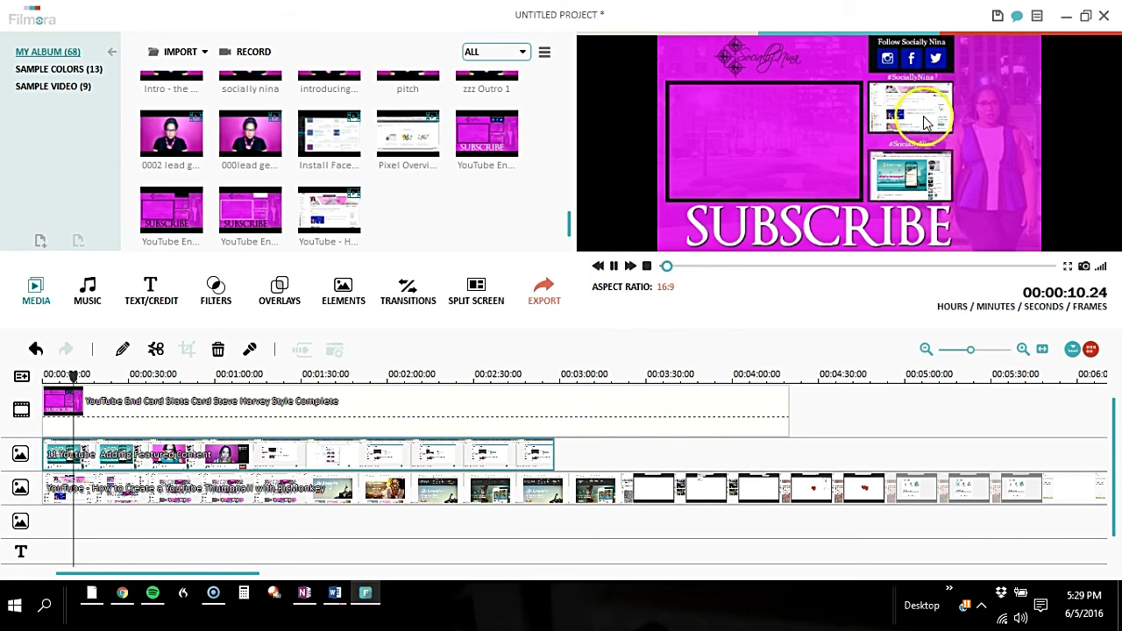
click(612, 266)
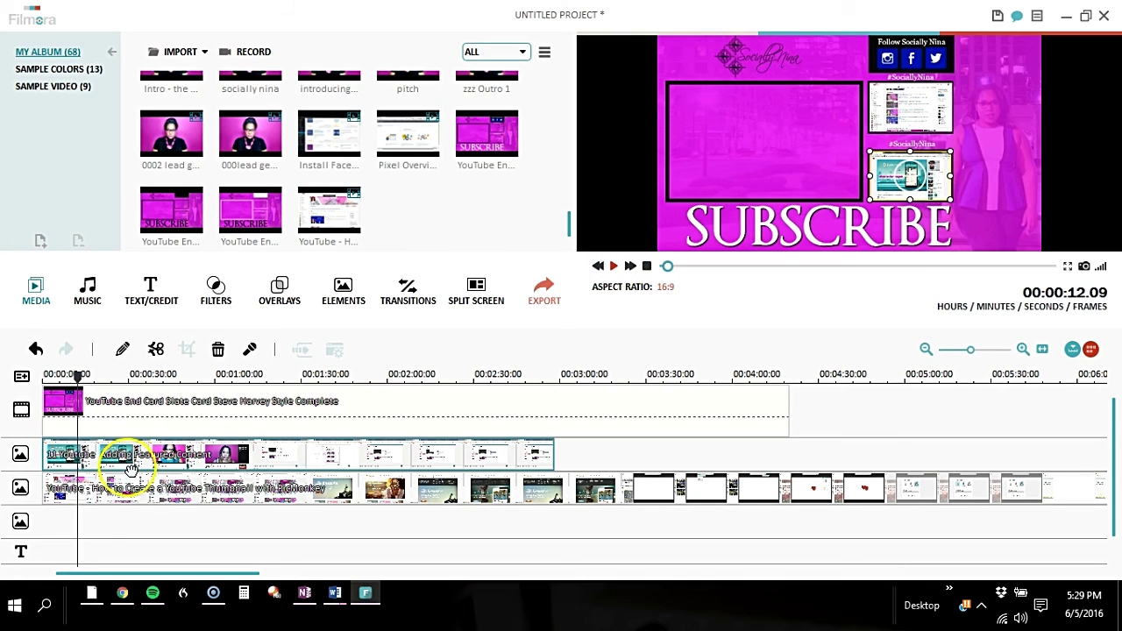
click(66, 460)
click(156, 349)
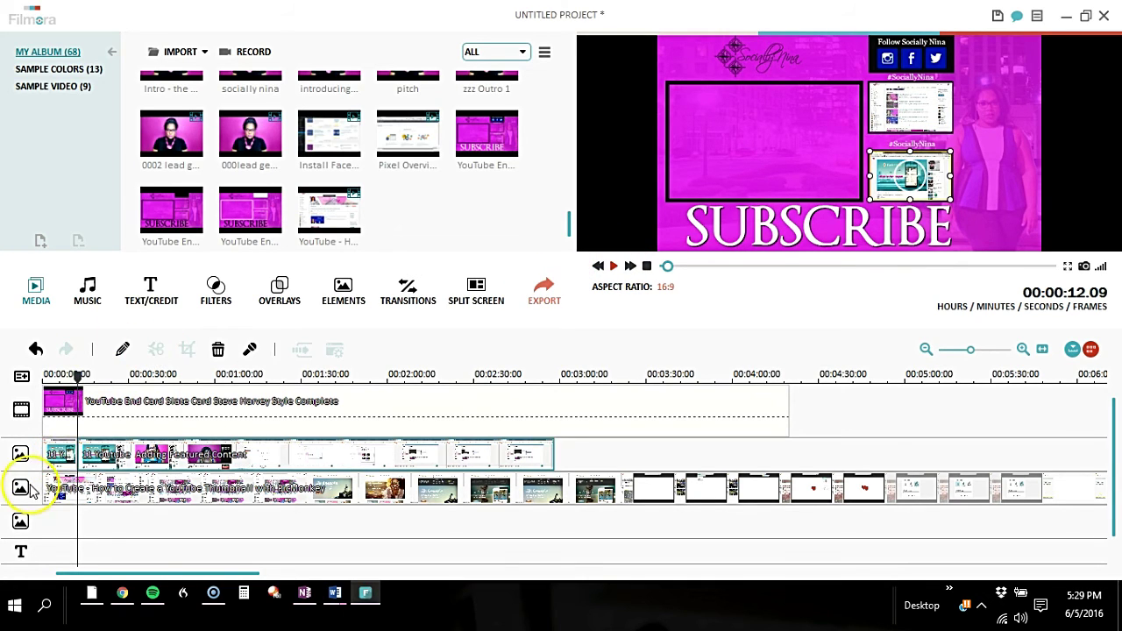
click(210, 471)
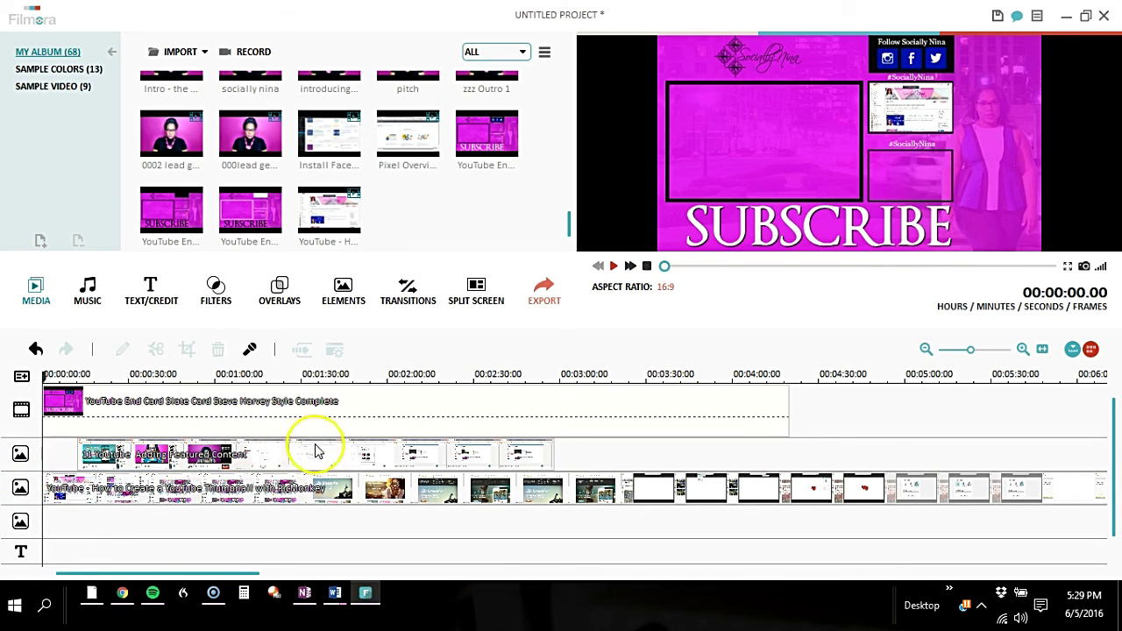
drag(309, 456, 135, 461)
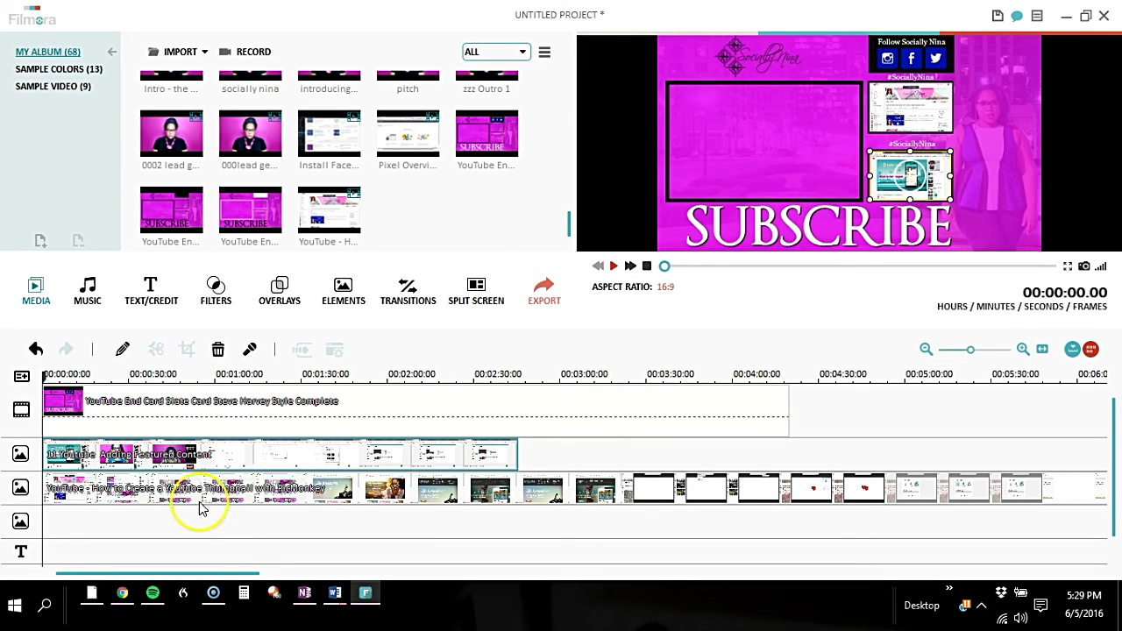
click(196, 495)
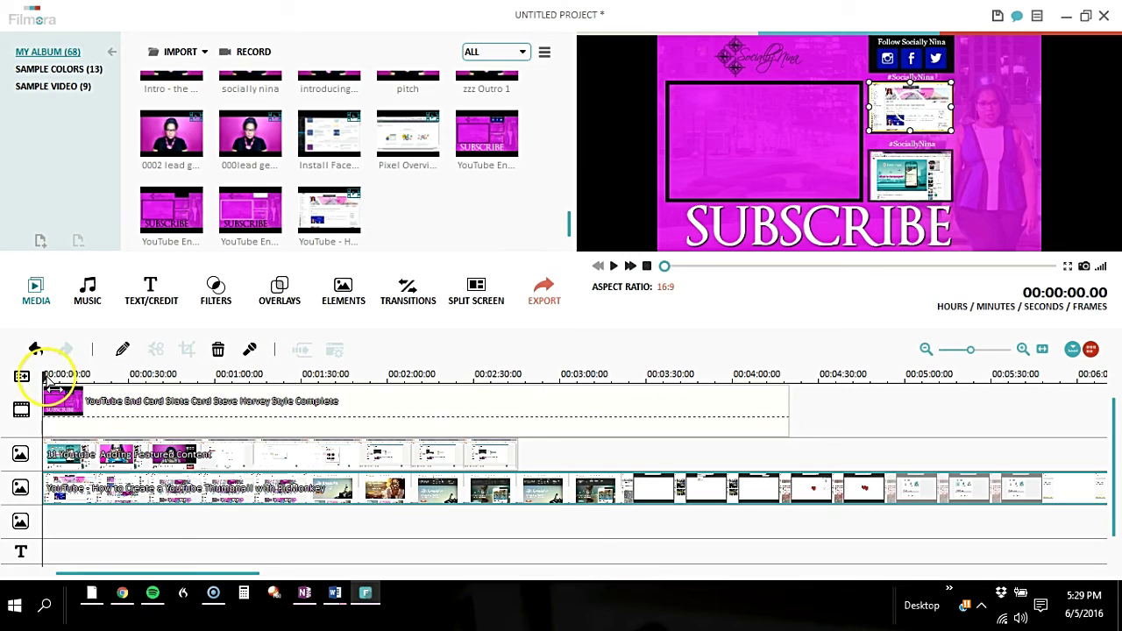
Split the lower recording at 00:01:30.06, delete the first part, slide the rest to 0:00 and preview.
drag(46, 377, 251, 379)
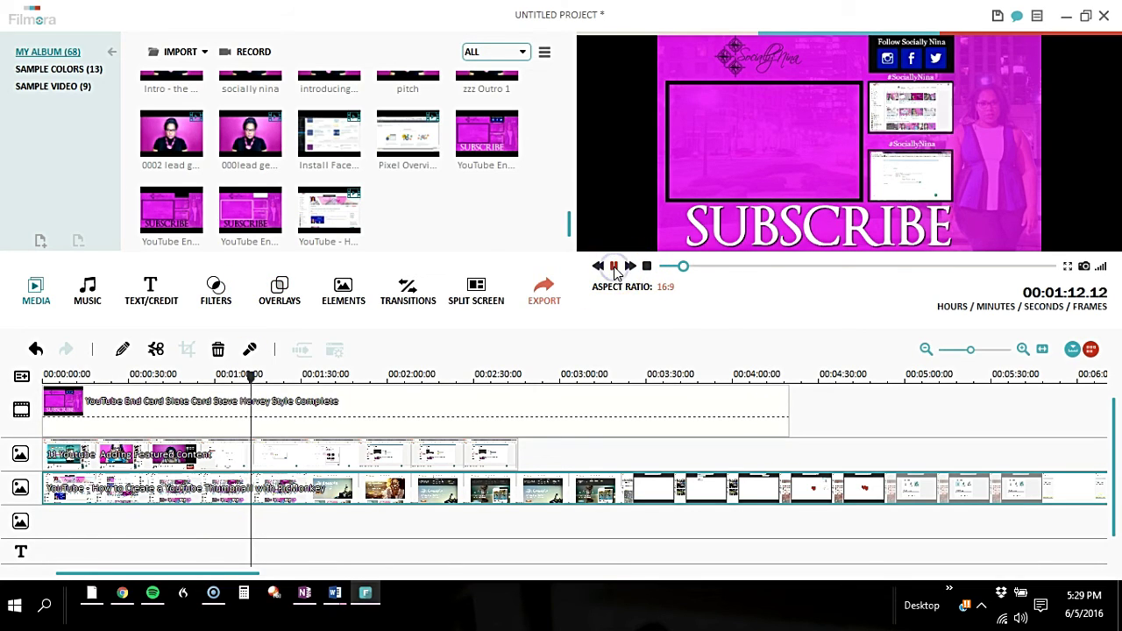
click(614, 267)
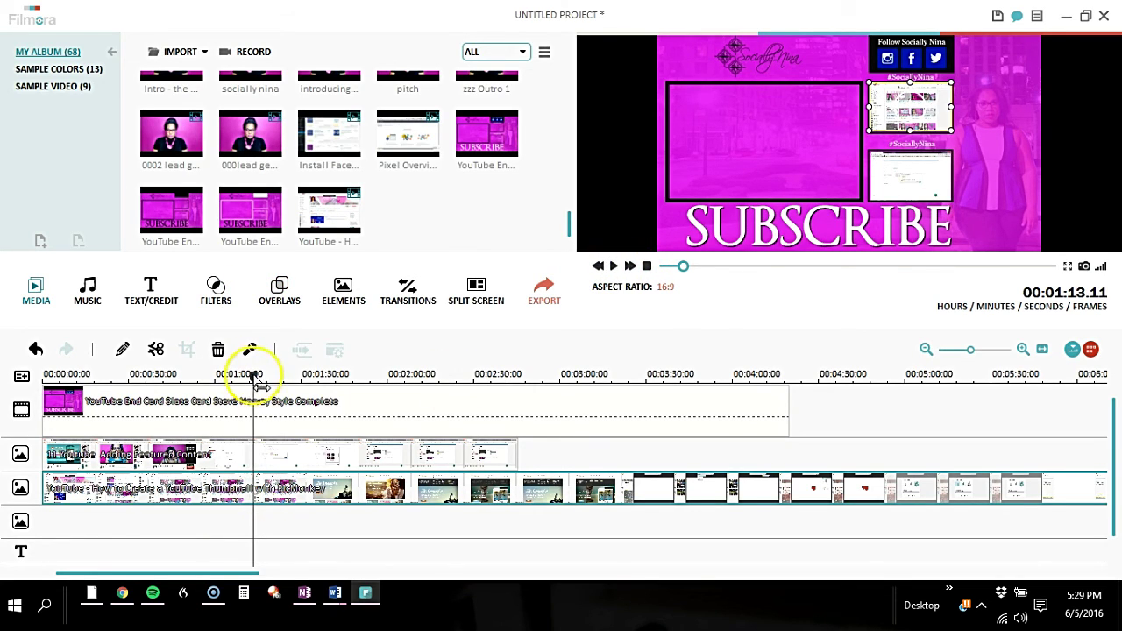
drag(253, 377, 300, 377)
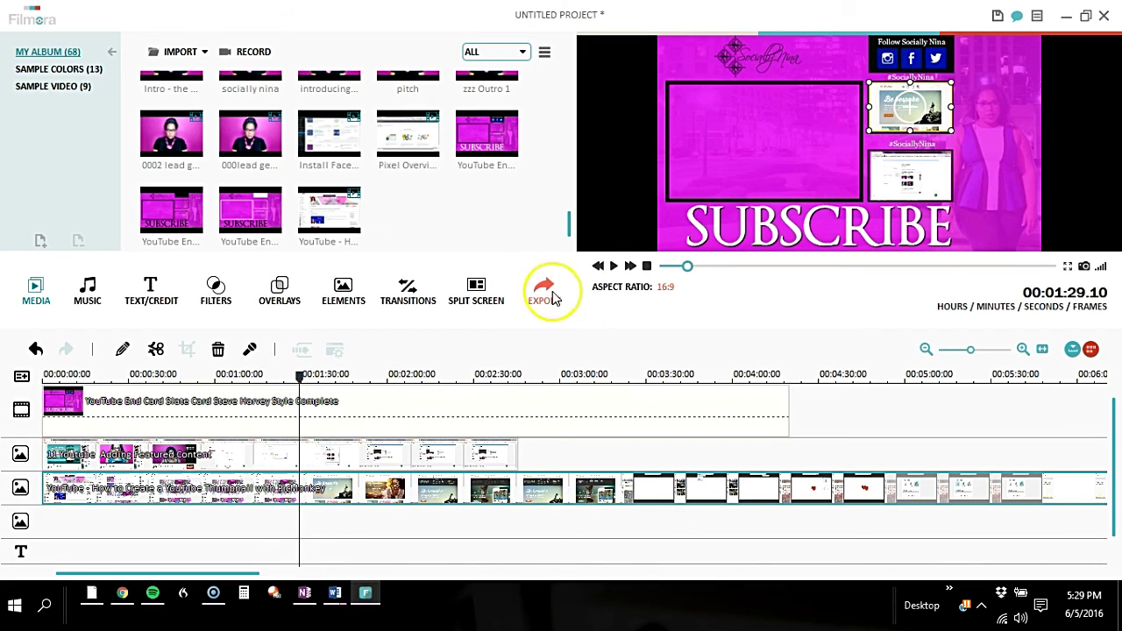
click(612, 267)
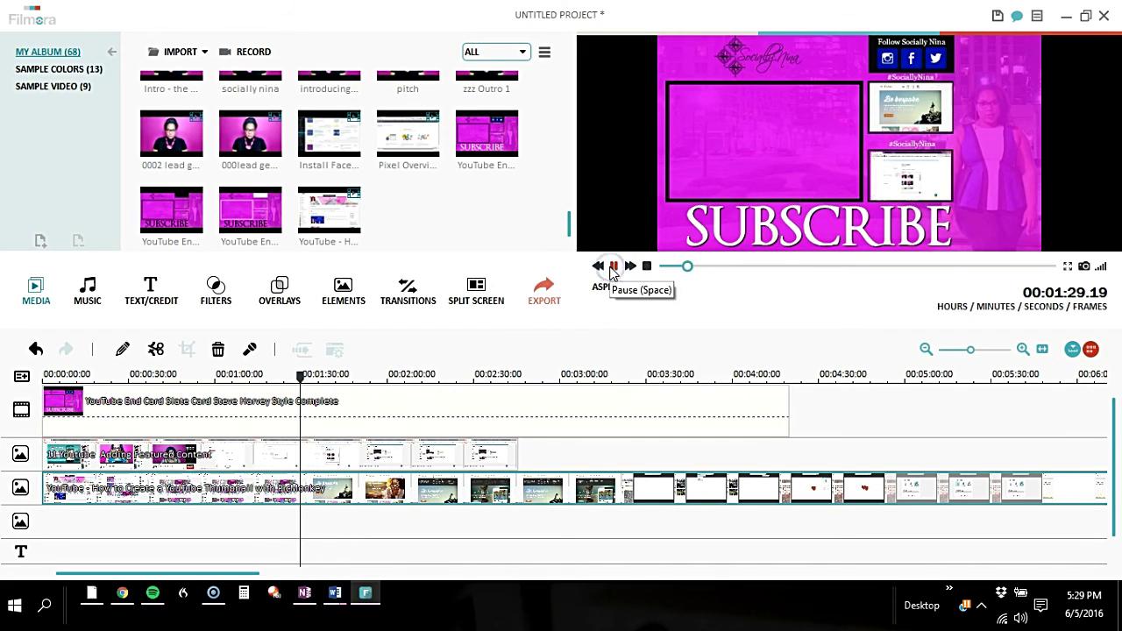
click(612, 267)
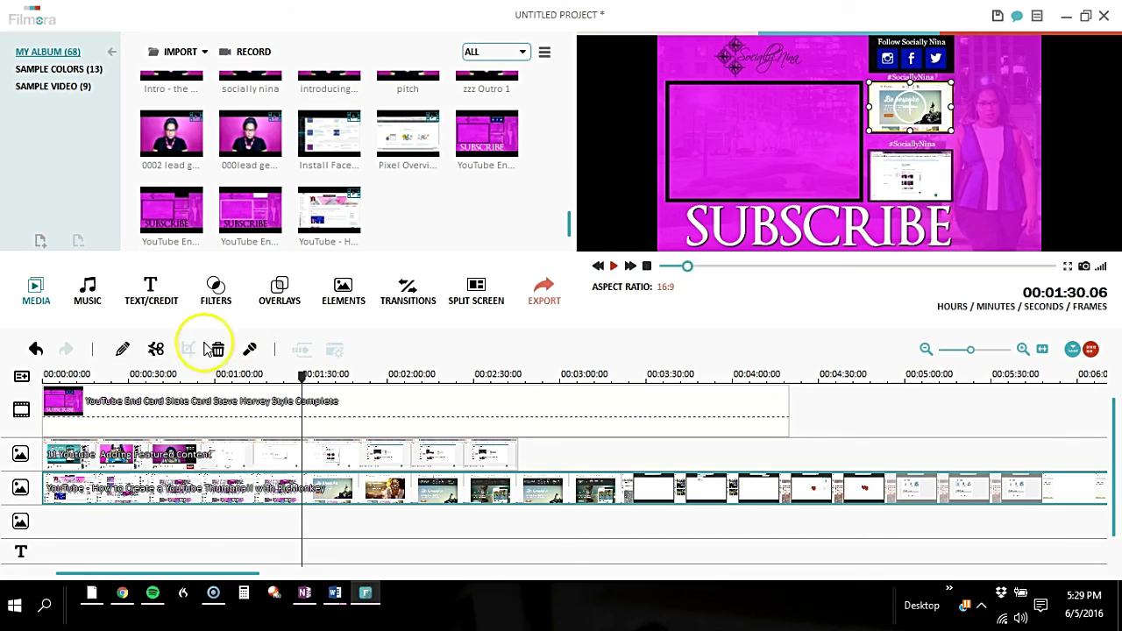
click(156, 349)
click(224, 485)
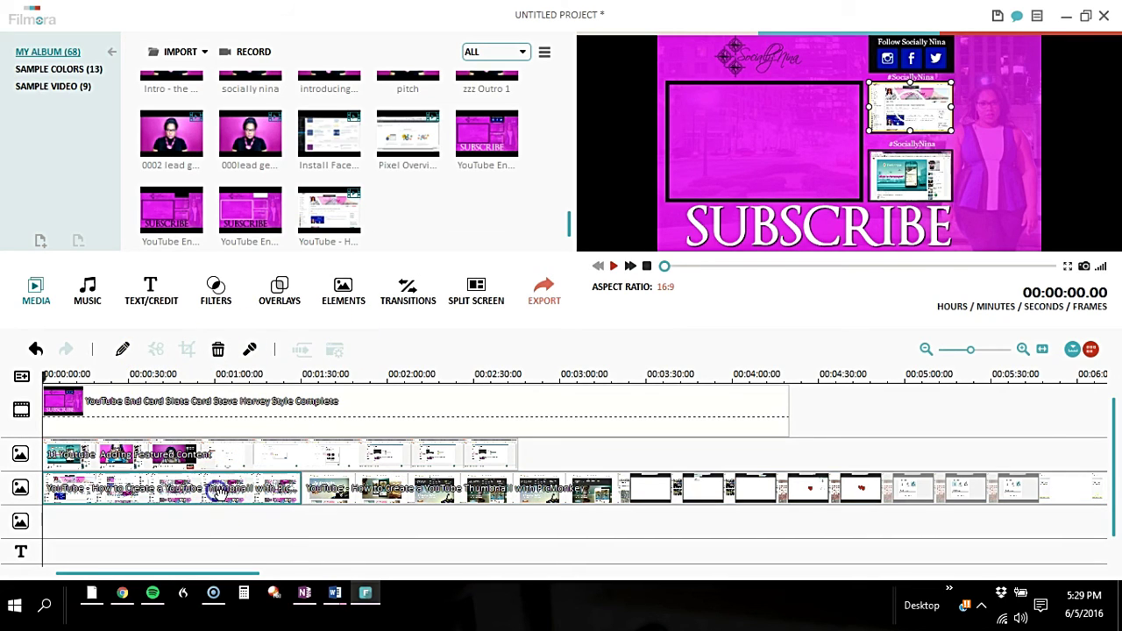
click(217, 348)
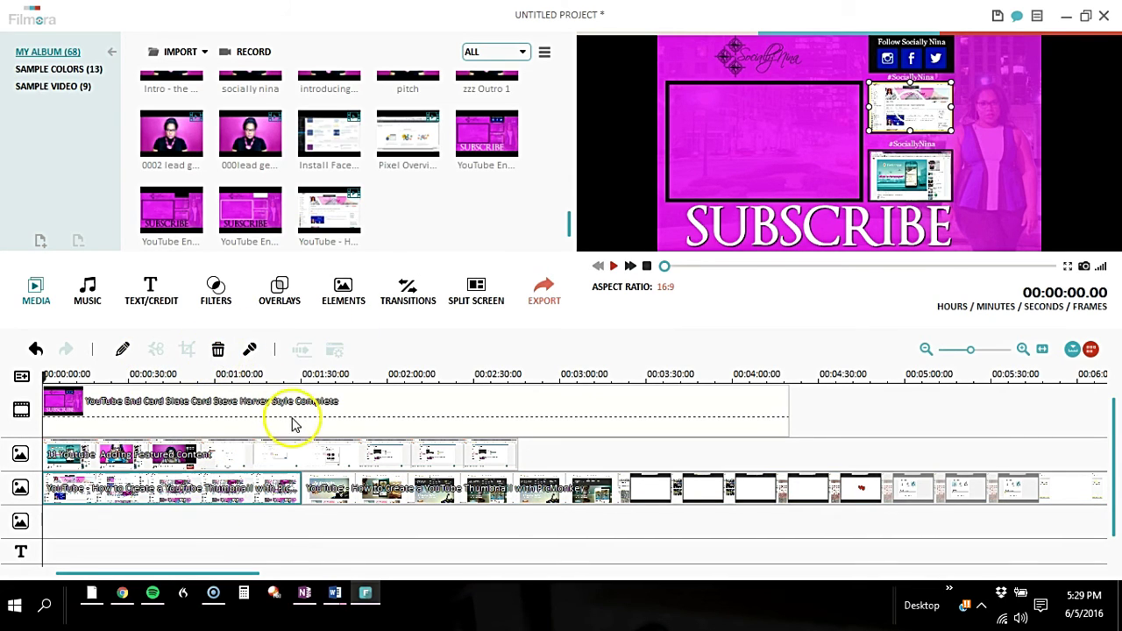
drag(388, 491, 75, 488)
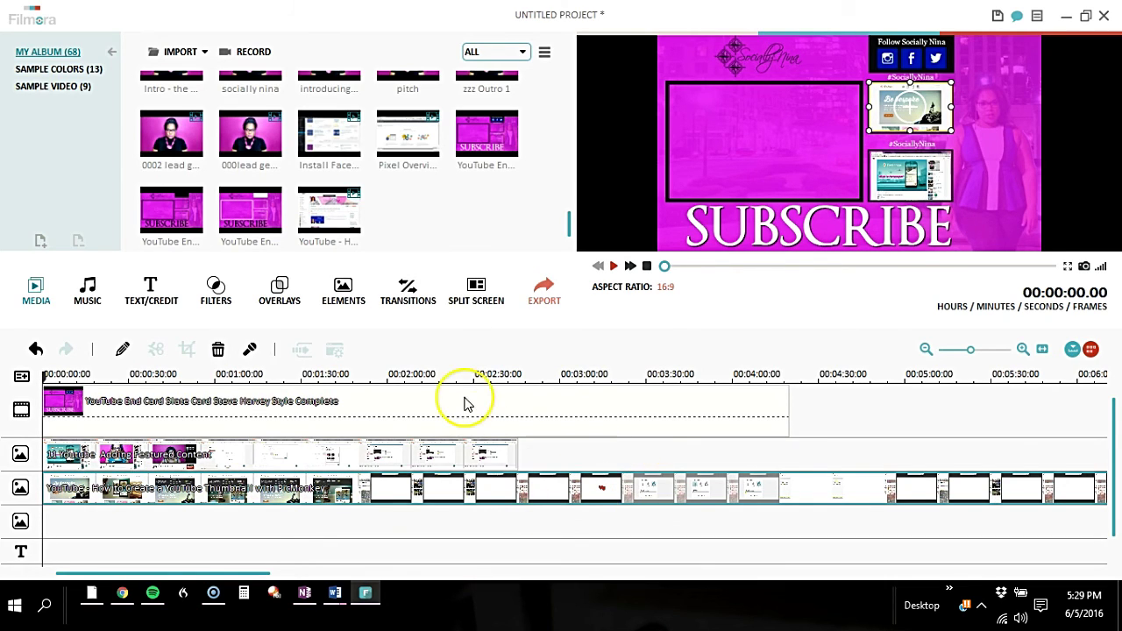
click(614, 267)
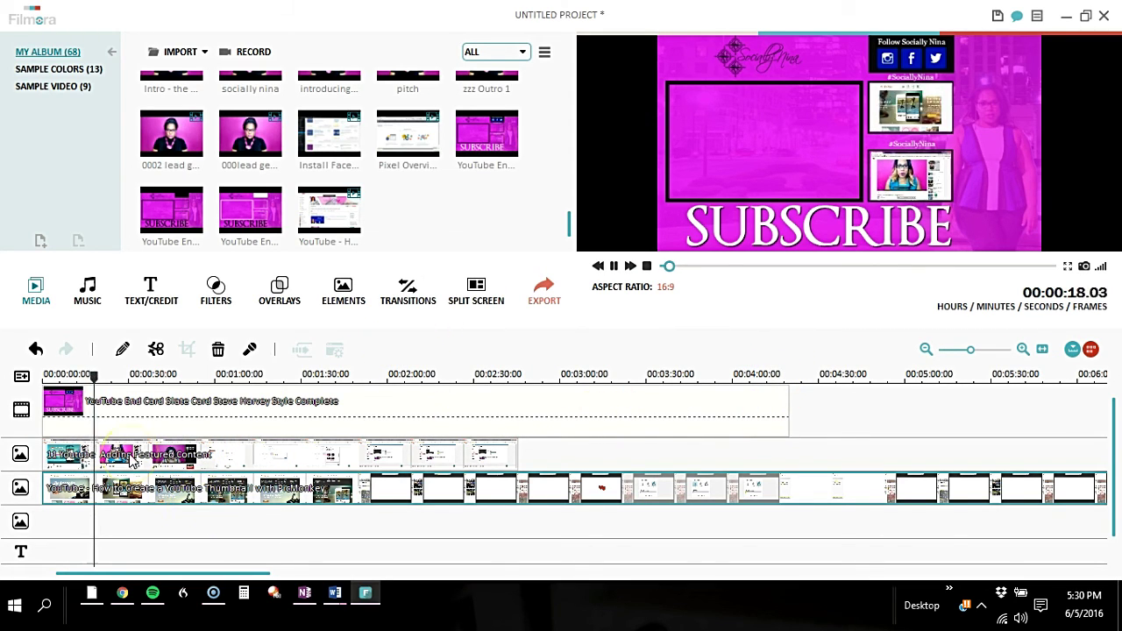
At 00:02:46.00, delete the bottom recording's remainder and split the end card background clip.
click(613, 266)
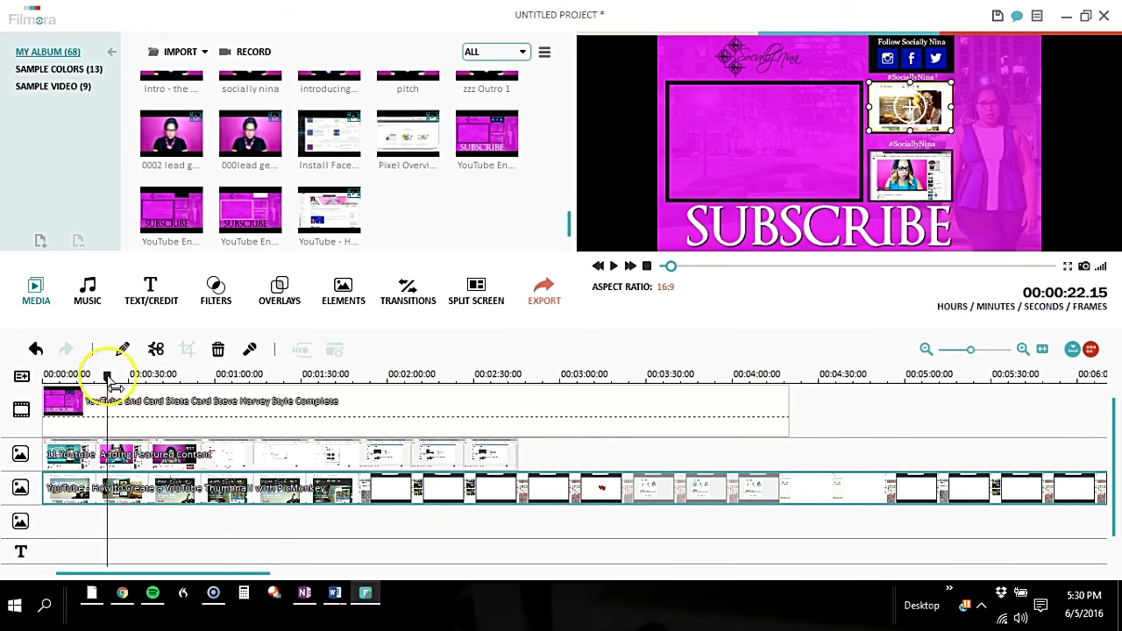
drag(102, 375, 519, 377)
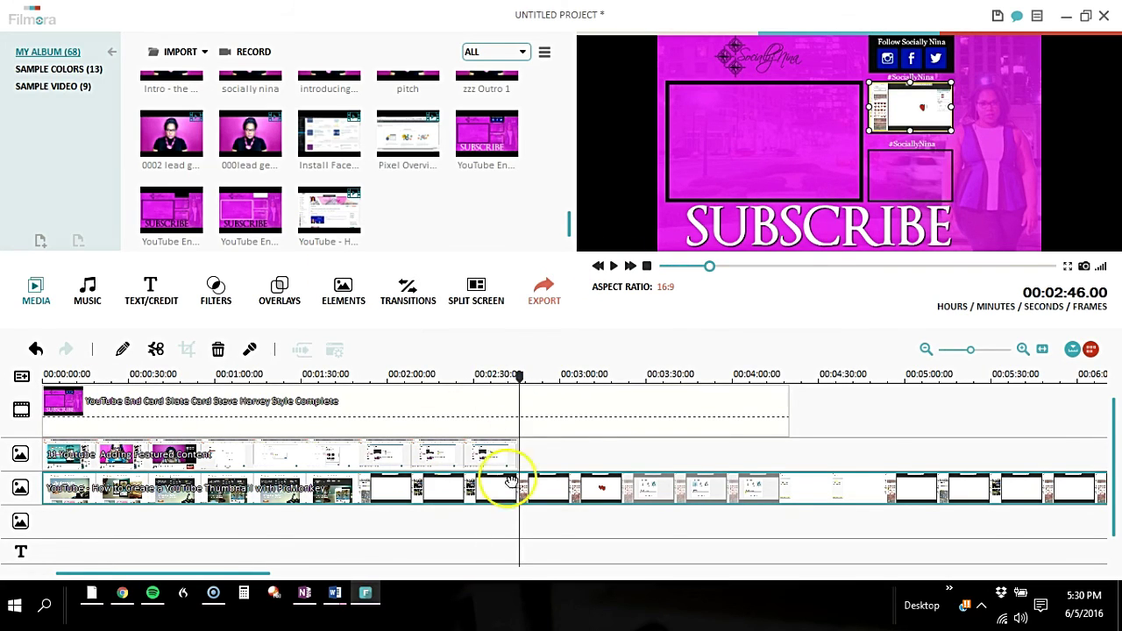
click(157, 350)
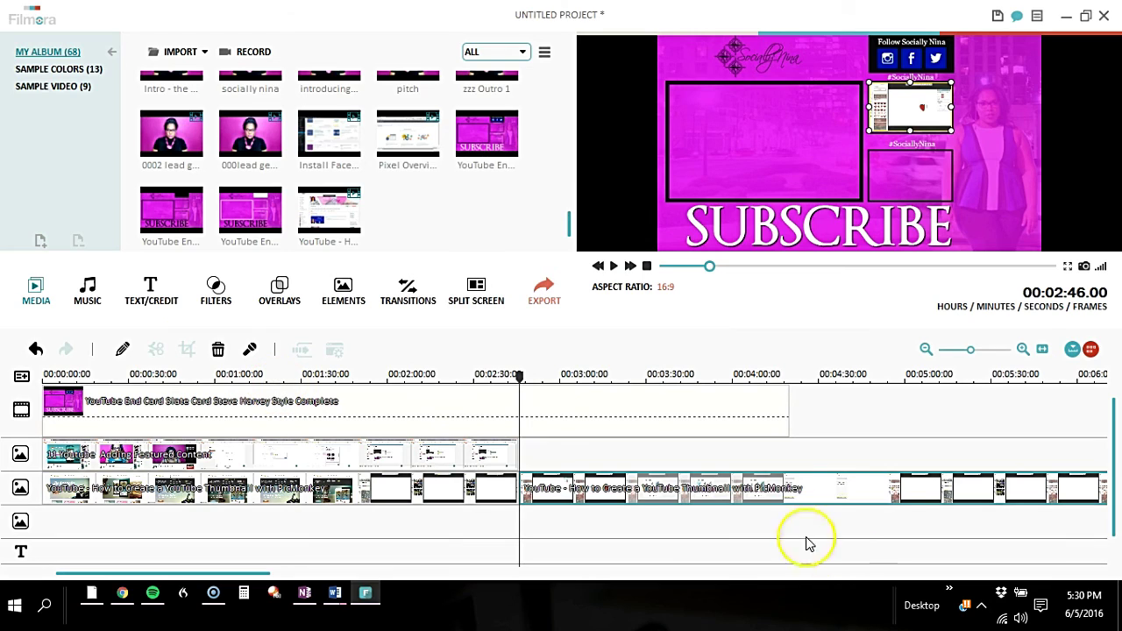
key(Delete)
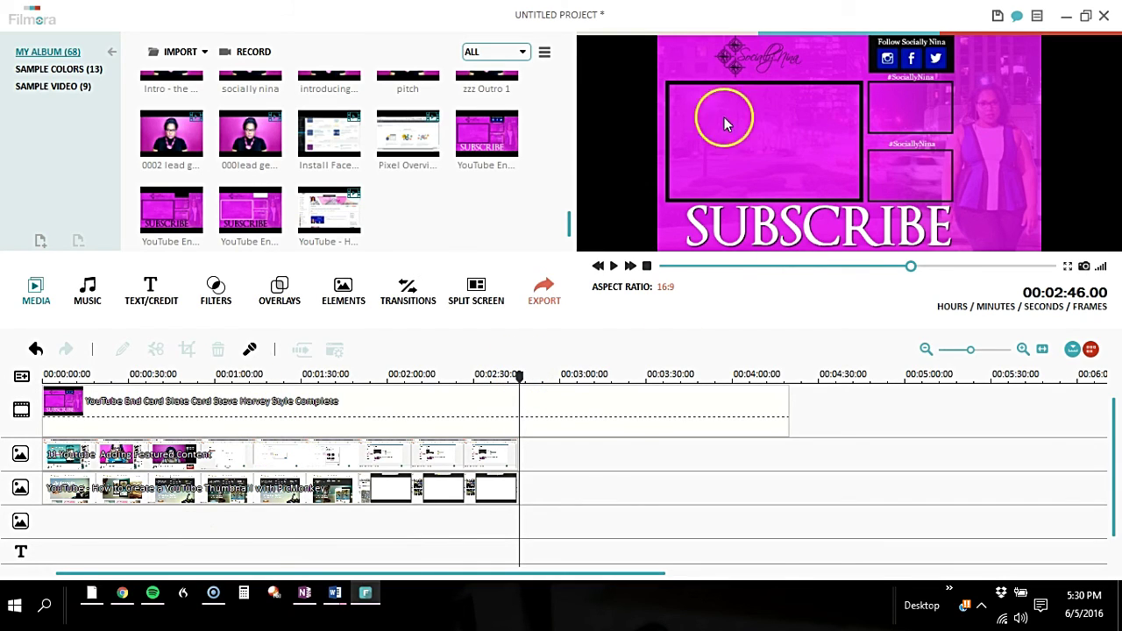
click(541, 397)
click(157, 352)
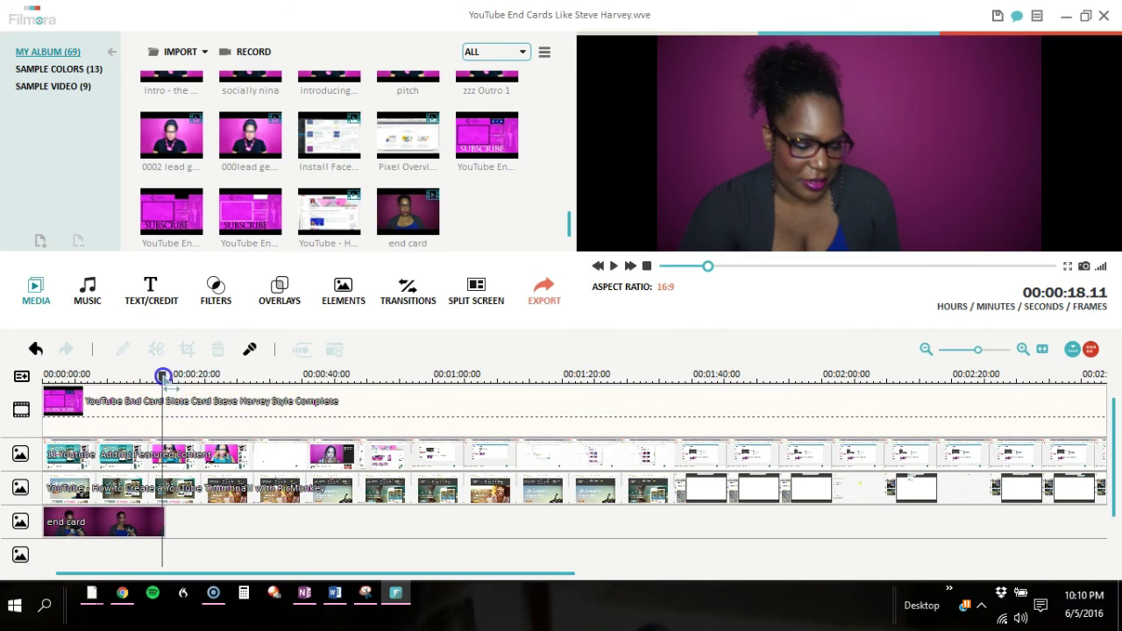
Resize the talking-head end card clip and fit it into the large left box of the SUBSCRIBE card.
click(111, 382)
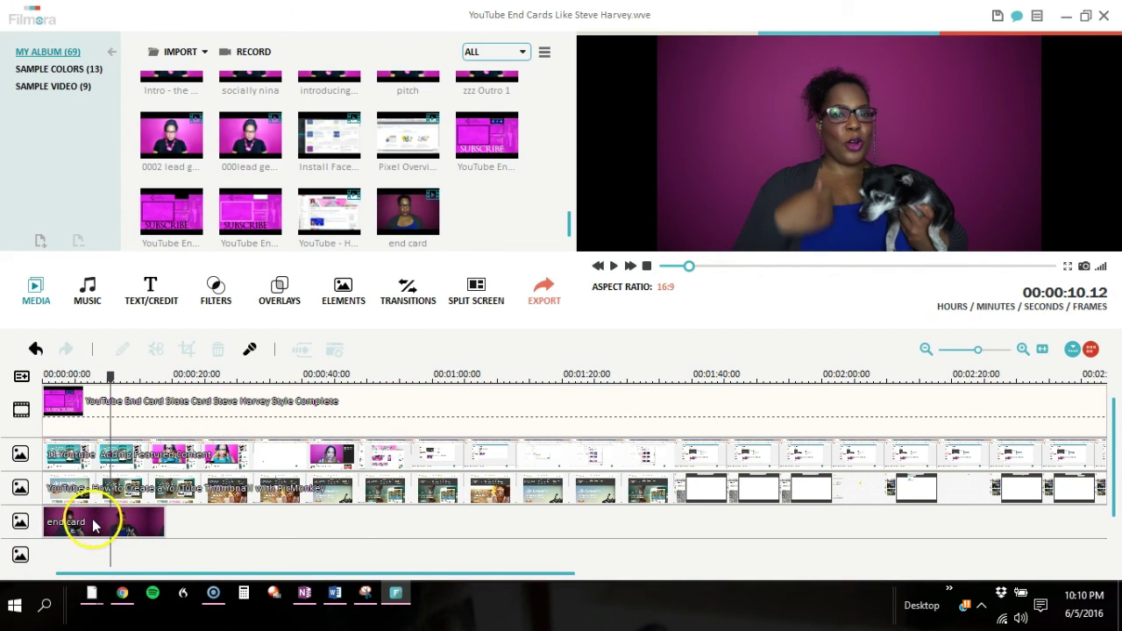
click(123, 522)
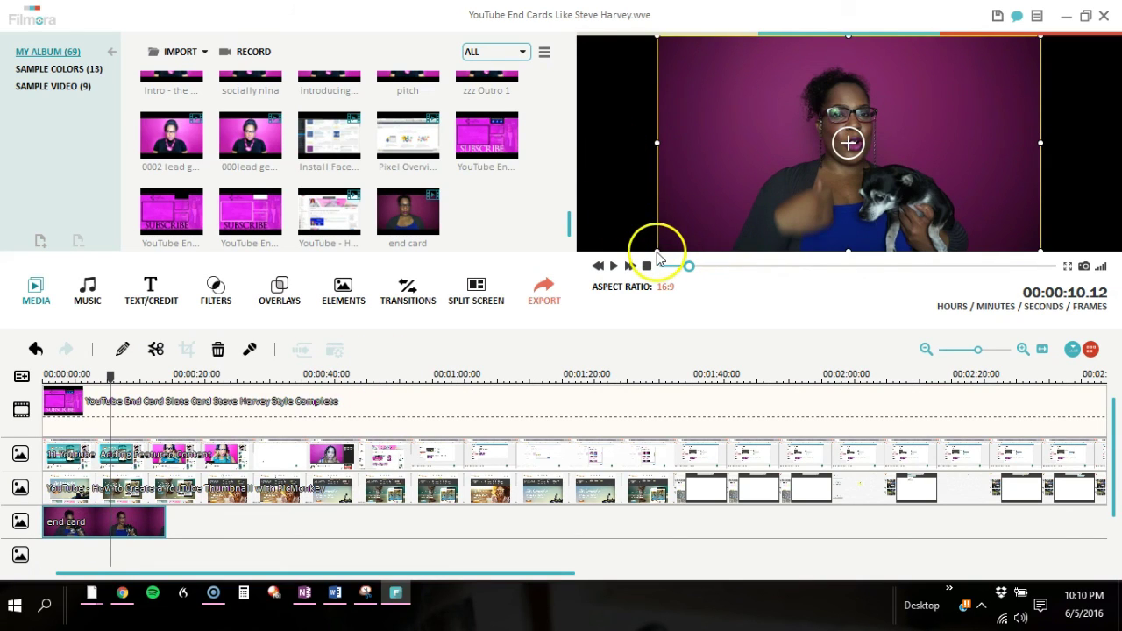
drag(653, 248, 726, 161)
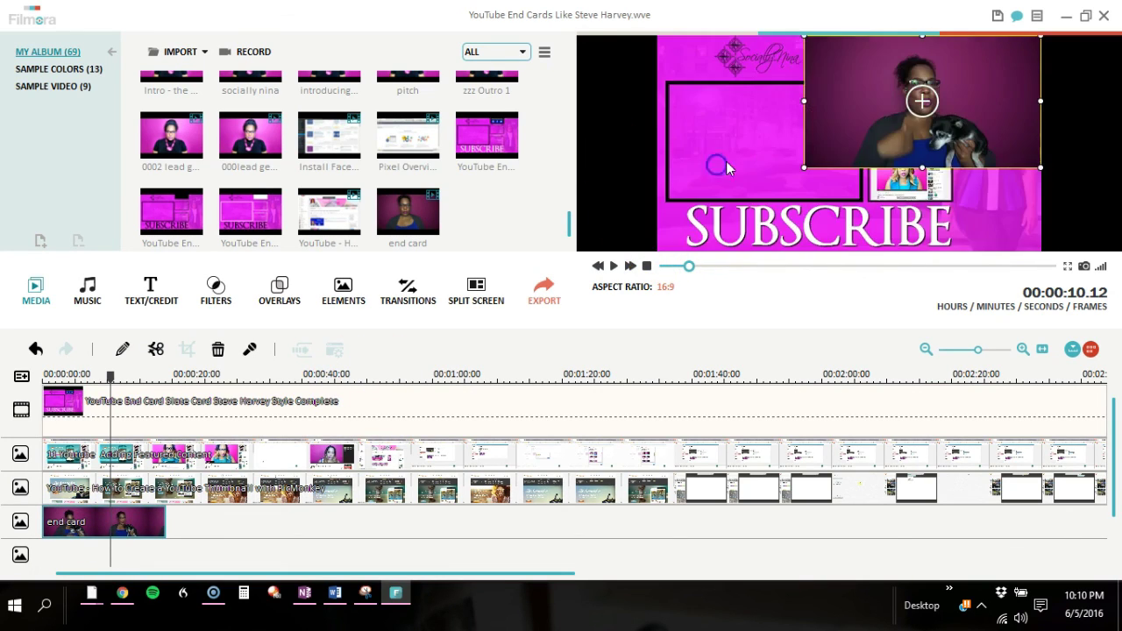
drag(848, 125, 782, 153)
click(48, 552)
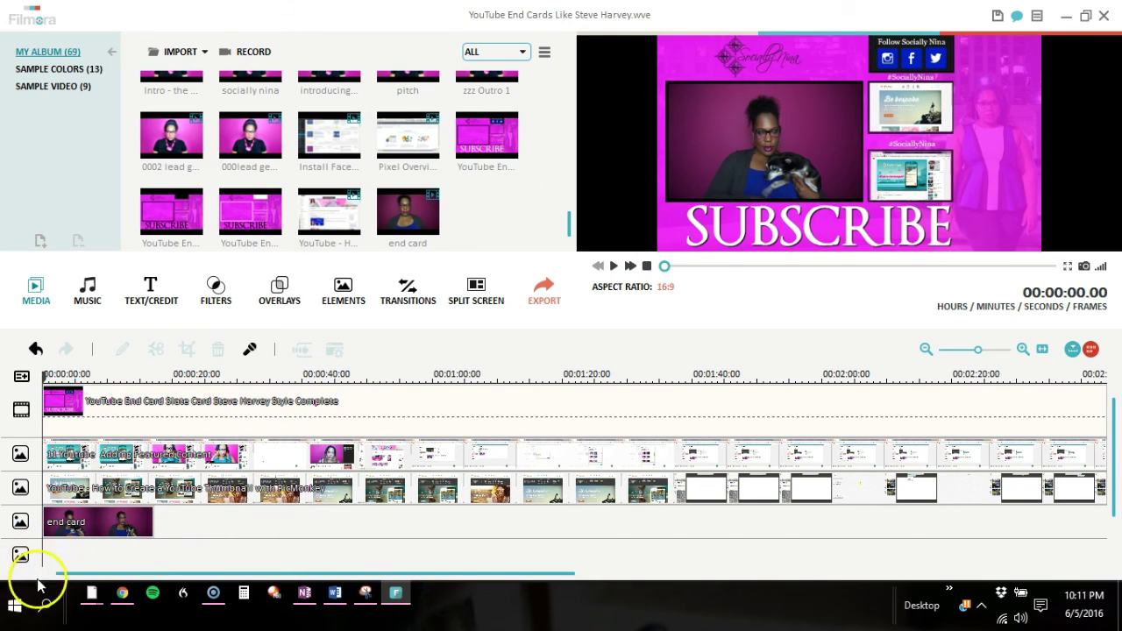
click(180, 463)
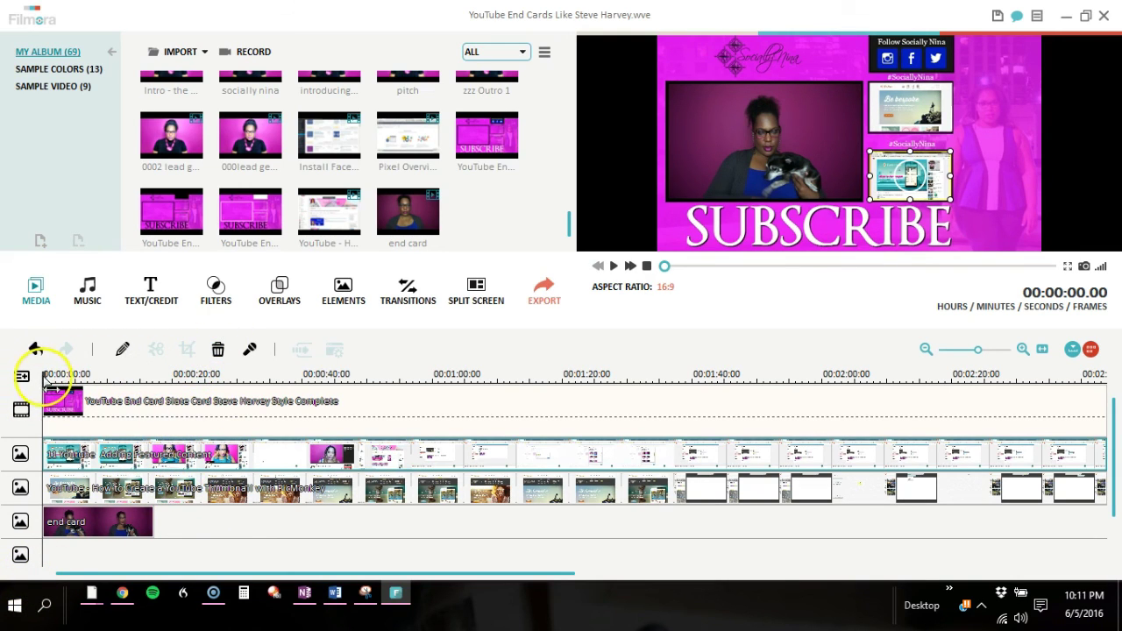
Cut the upper and lower screen recordings at 00:00:16.23 and delete the parts after it.
drag(46, 377, 150, 381)
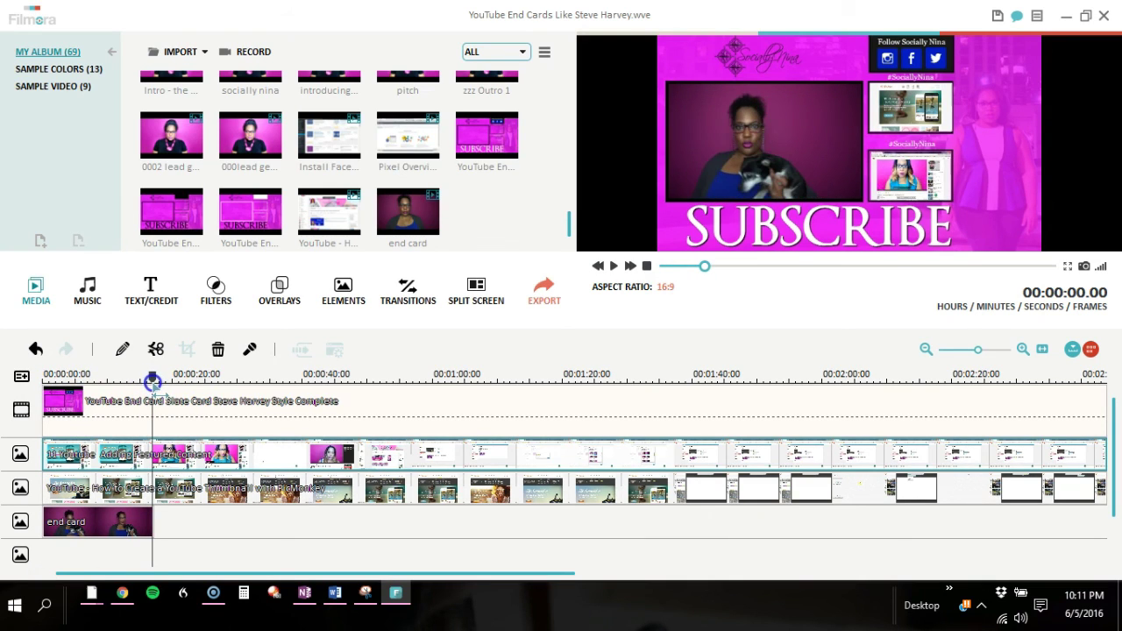
click(153, 383)
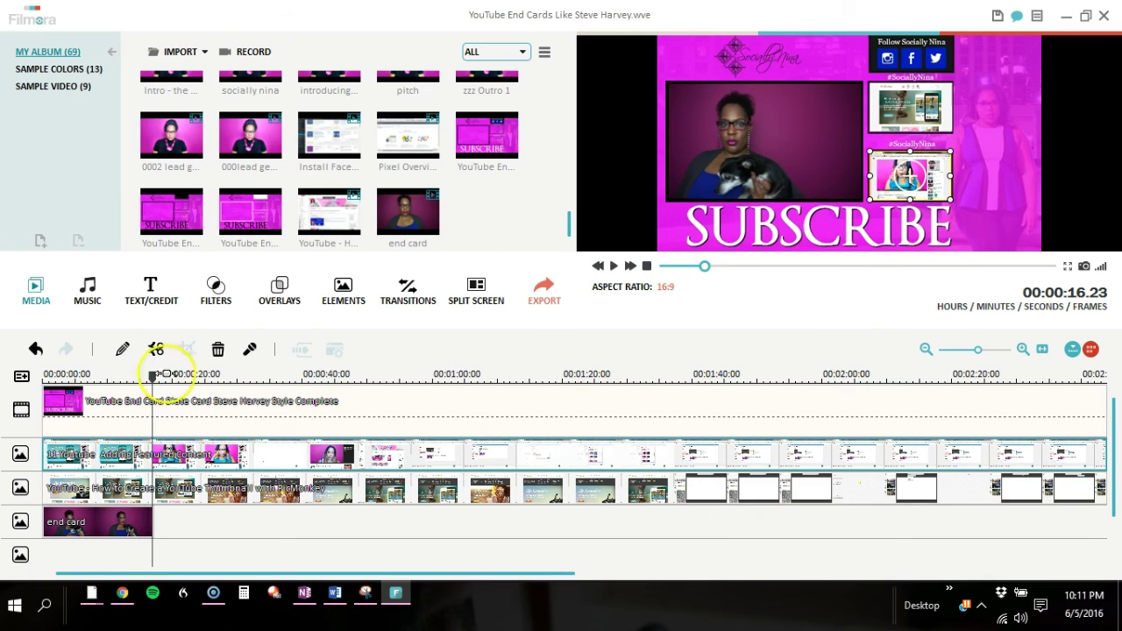
click(156, 349)
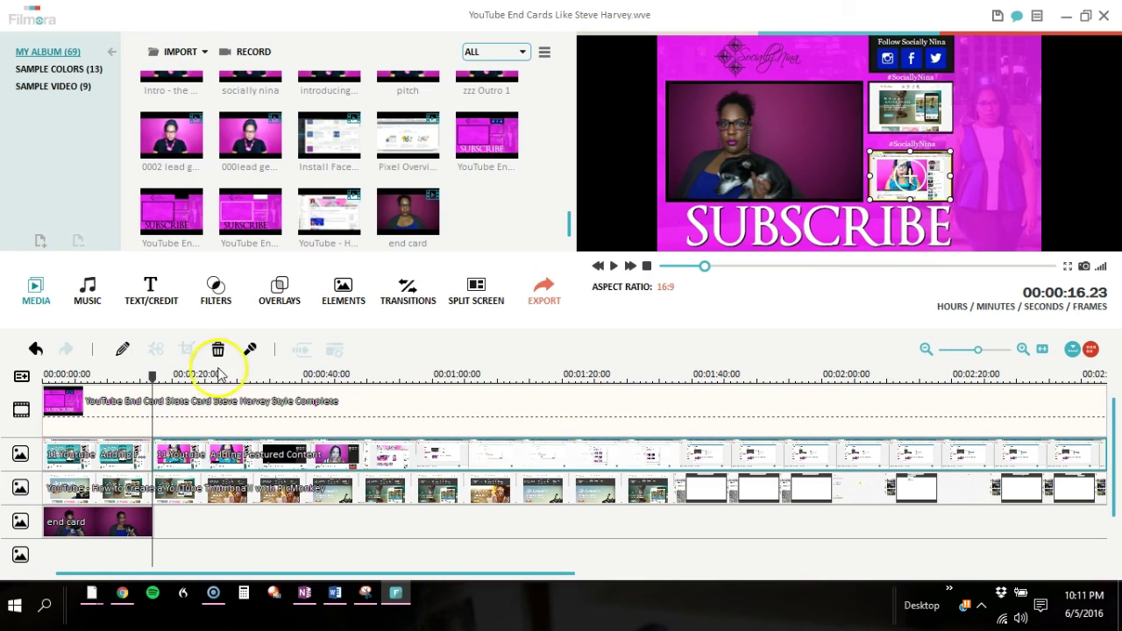
click(221, 350)
click(209, 491)
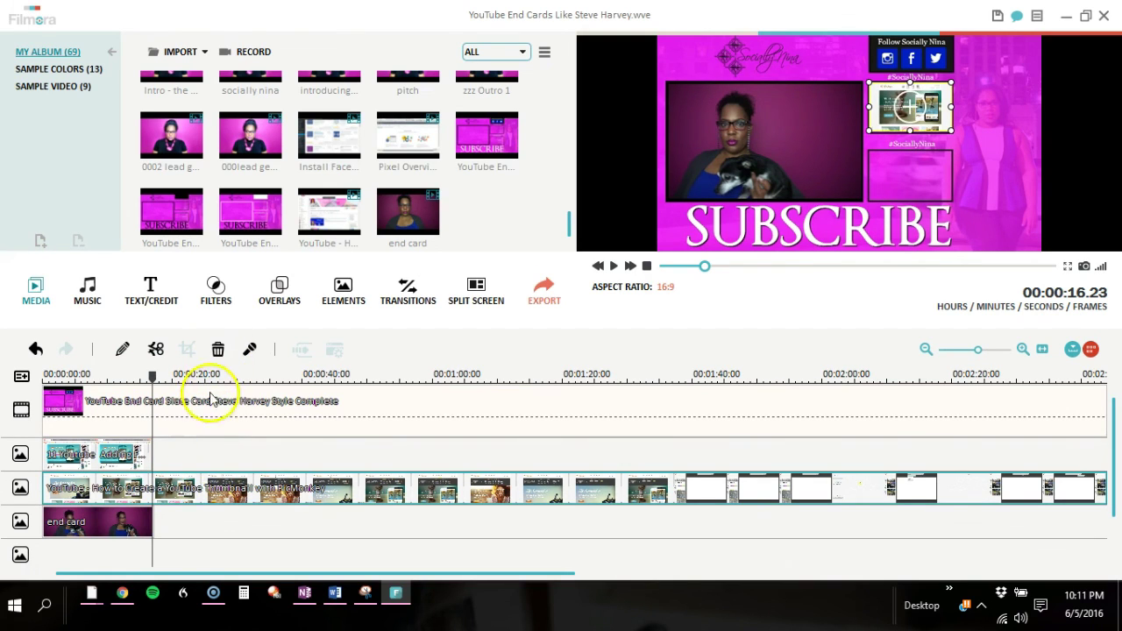
click(156, 349)
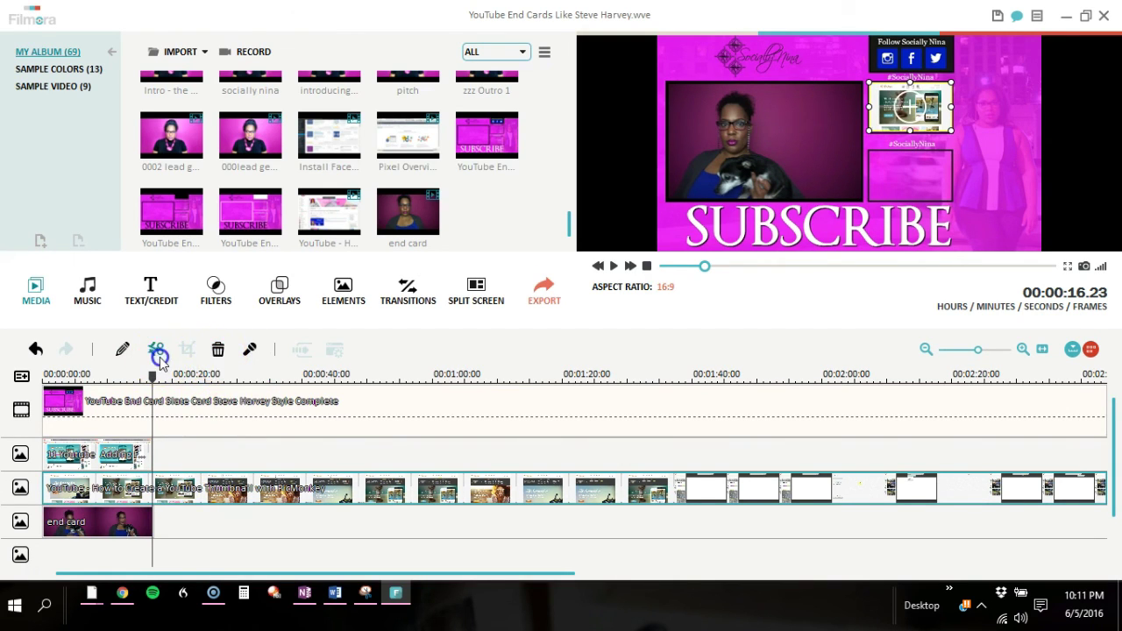
click(201, 488)
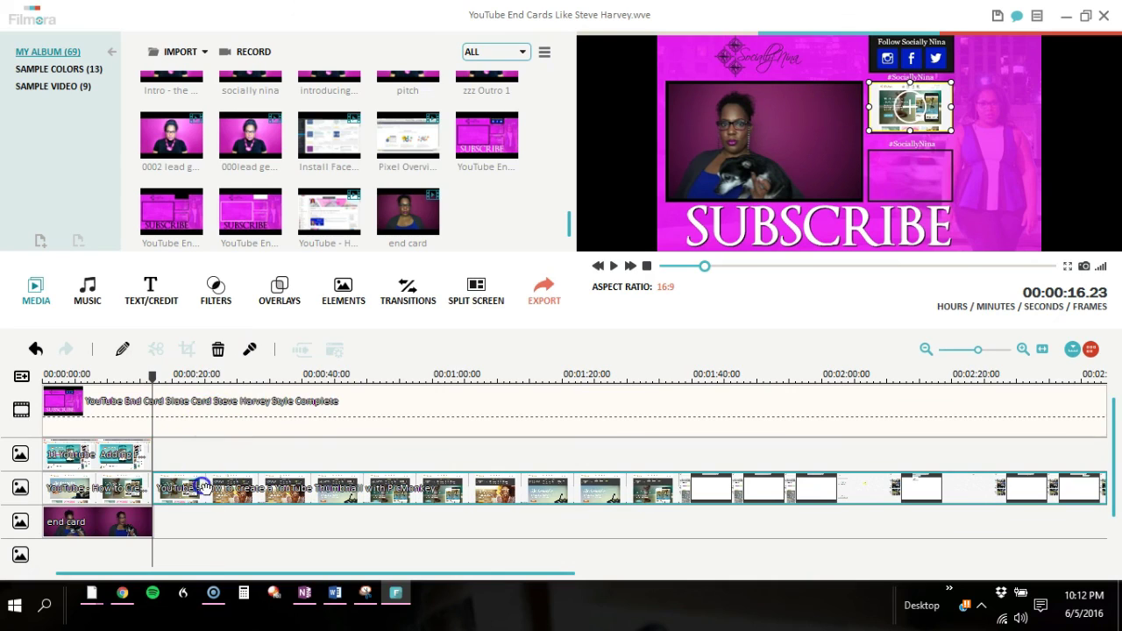
click(218, 349)
Trim the end card background at 00:00:16.23 too, then zoom in to check the ending.
click(206, 414)
click(157, 352)
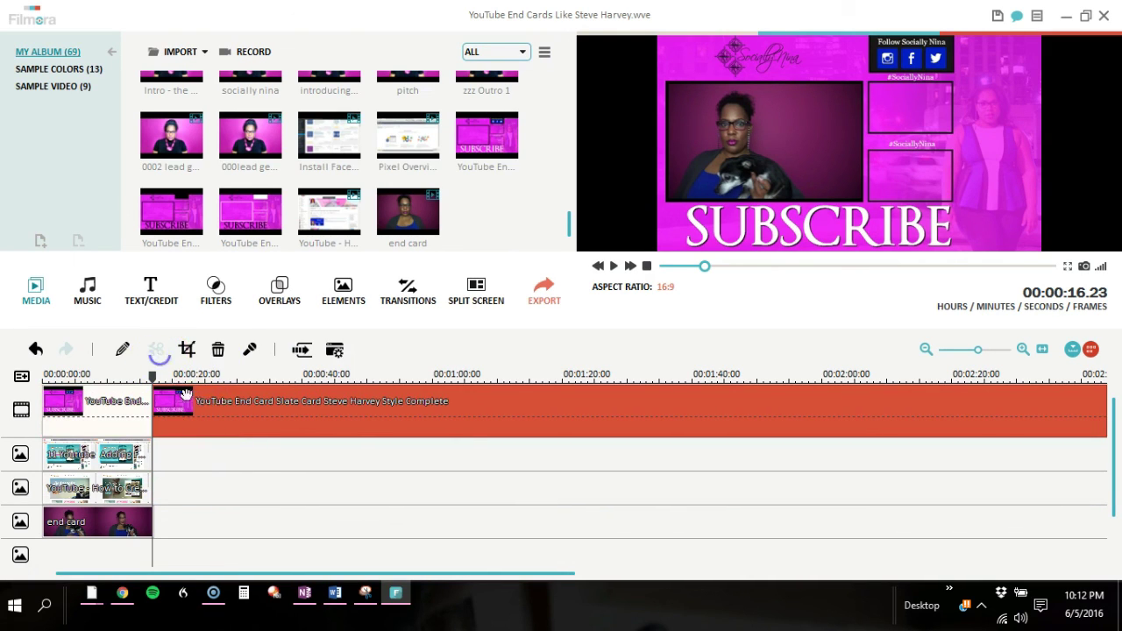
click(216, 354)
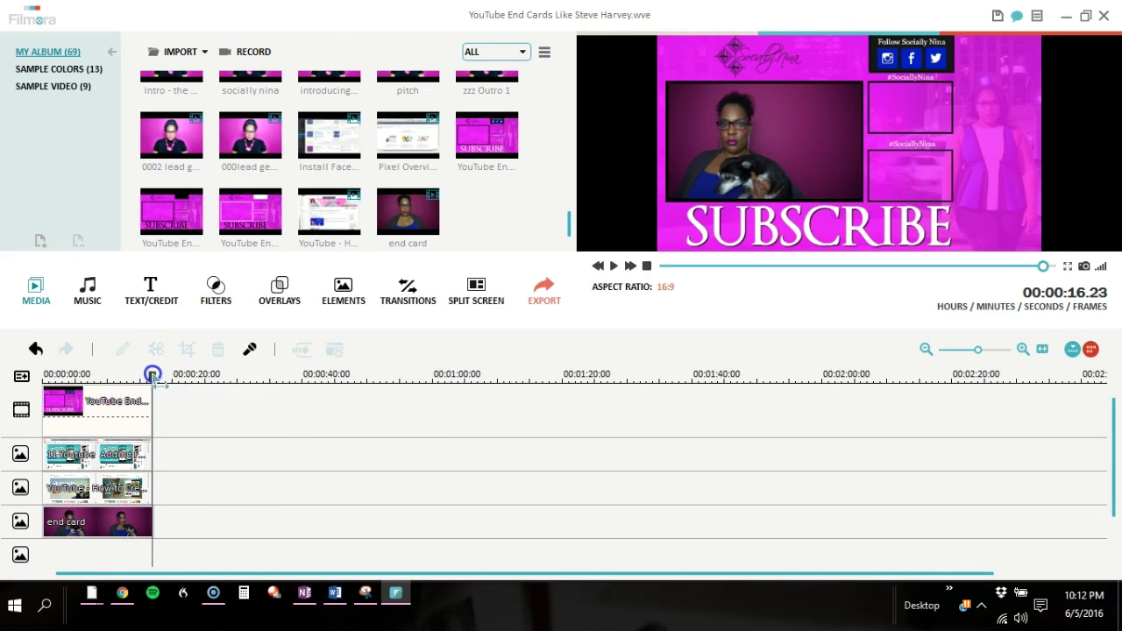
drag(150, 375, 149, 377)
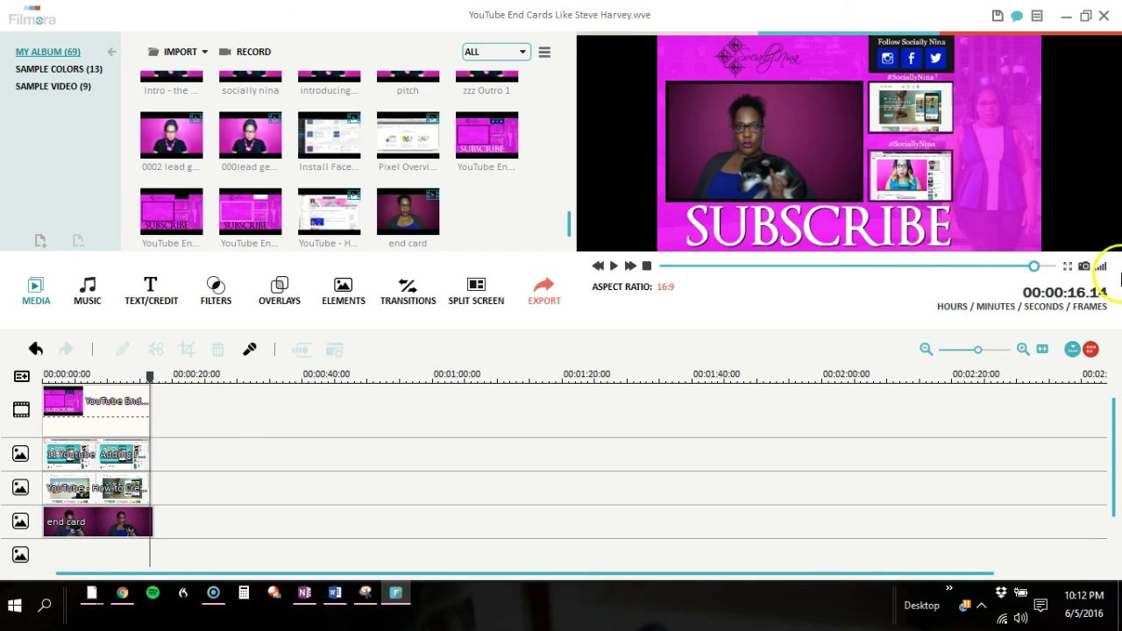
drag(978, 350, 1007, 351)
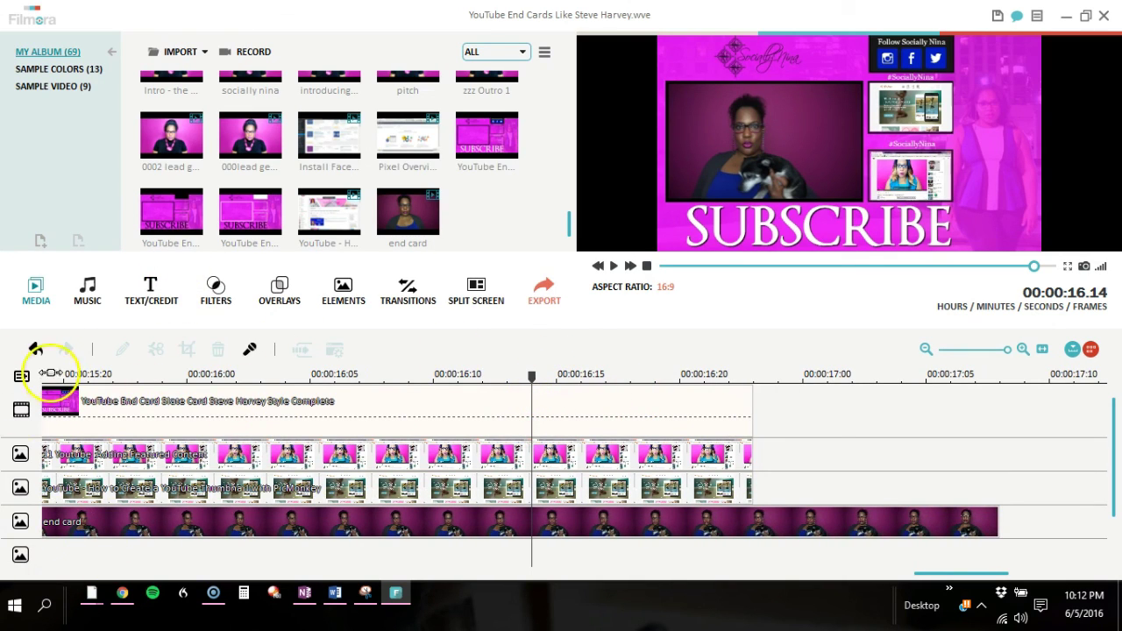
Undo the previous six edits to restore the removed parts of both screen recordings.
click(35, 350)
click(35, 349)
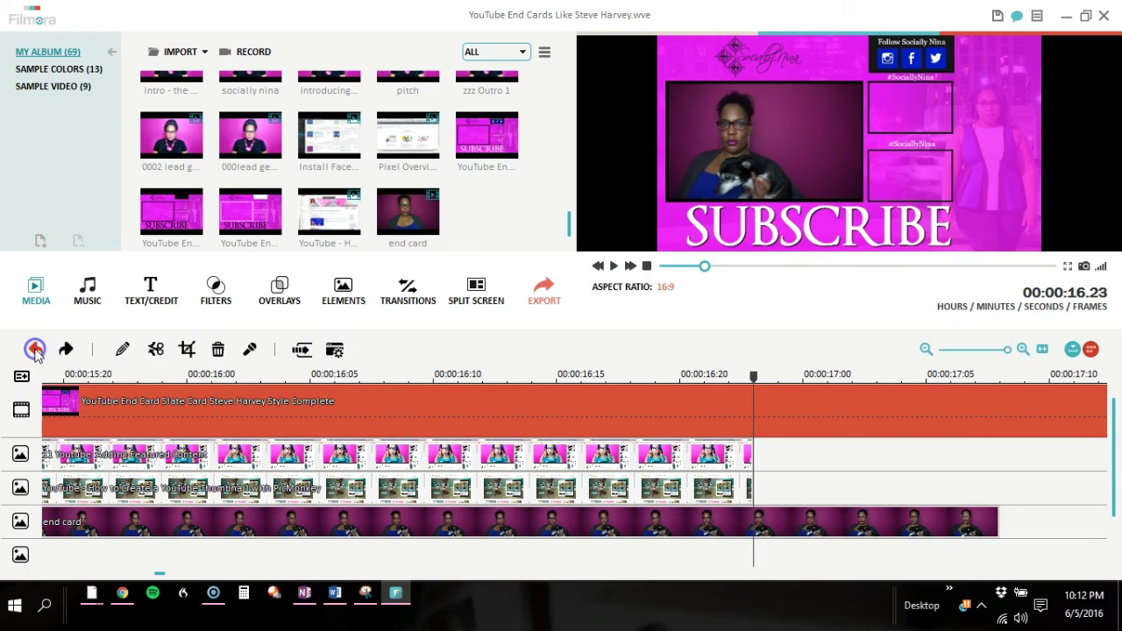
click(35, 350)
click(35, 350)
click(35, 350)
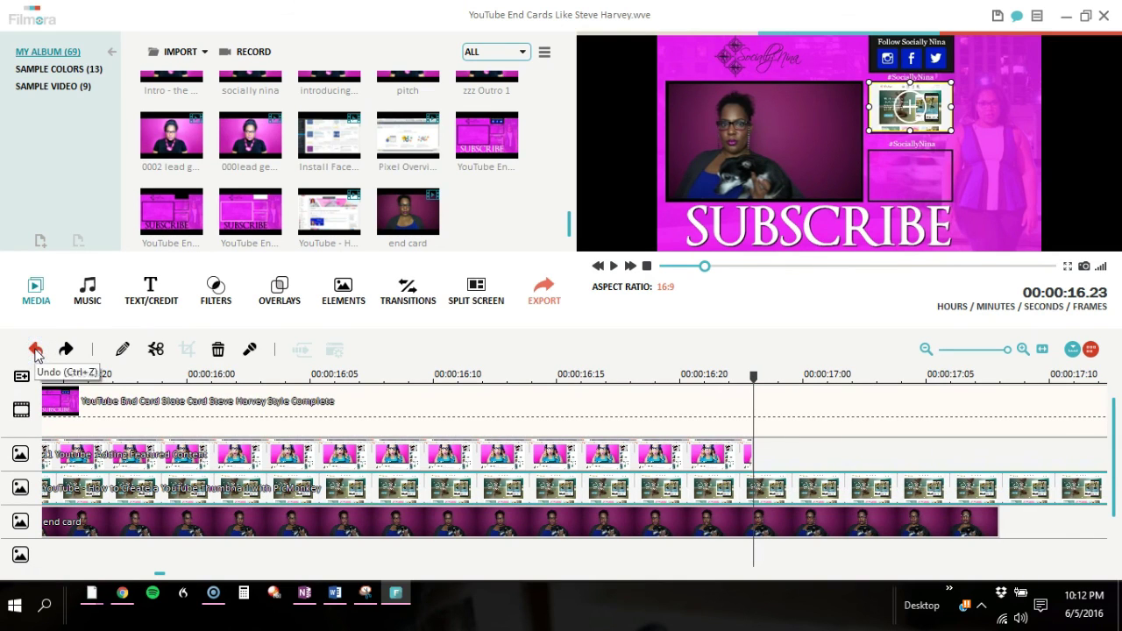
click(35, 350)
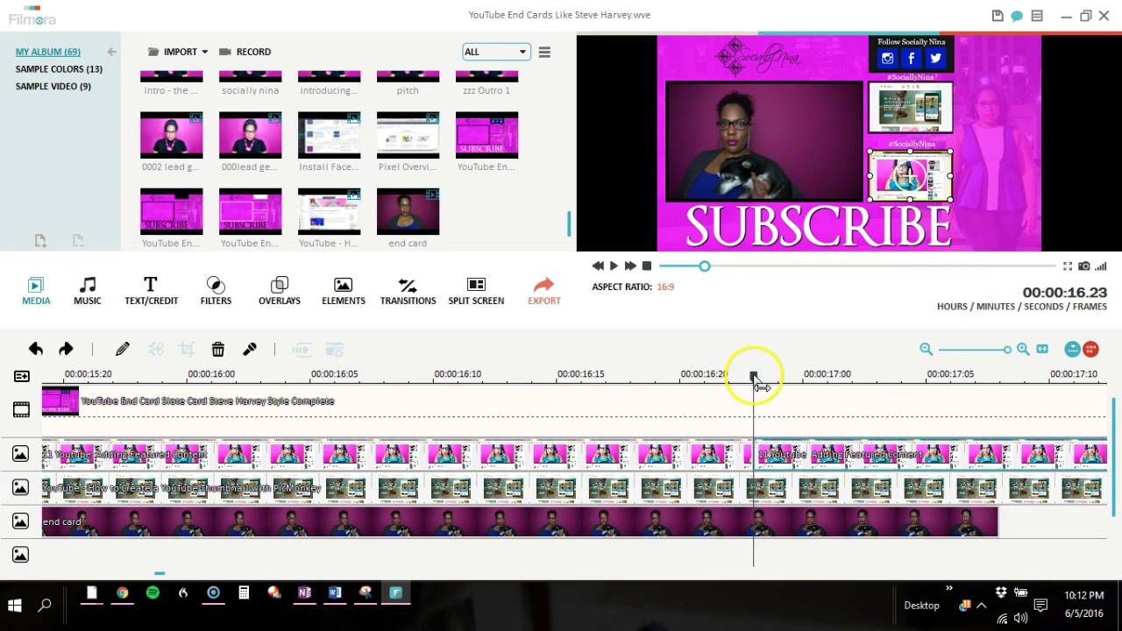
Cut the end card background at 00:00:17.08 and delete everything after it.
drag(754, 377, 1000, 375)
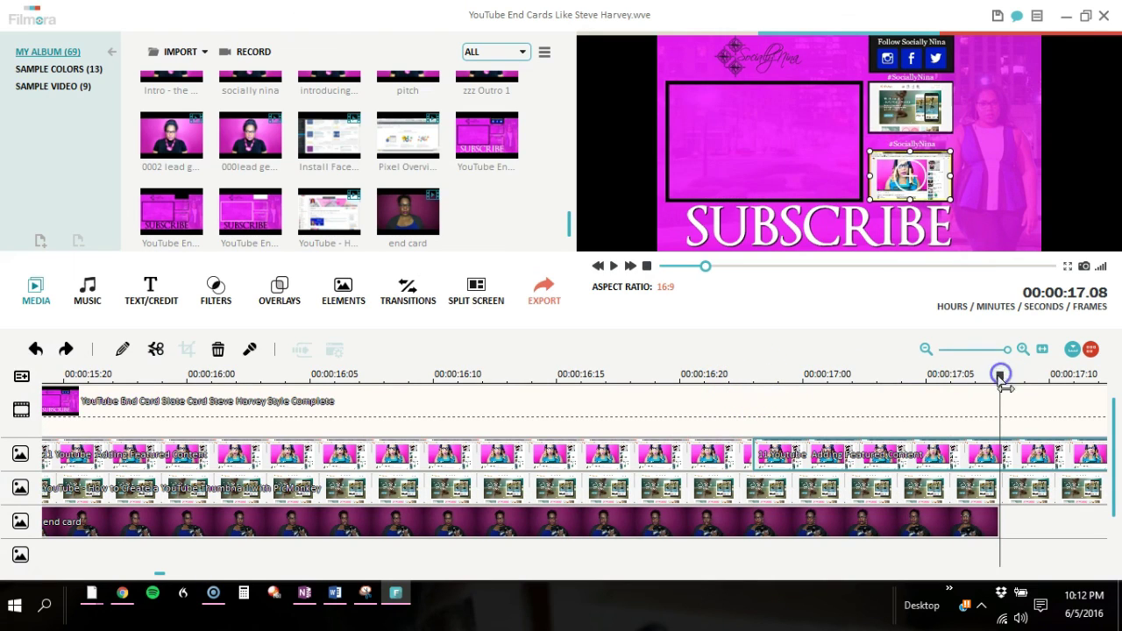
click(1012, 414)
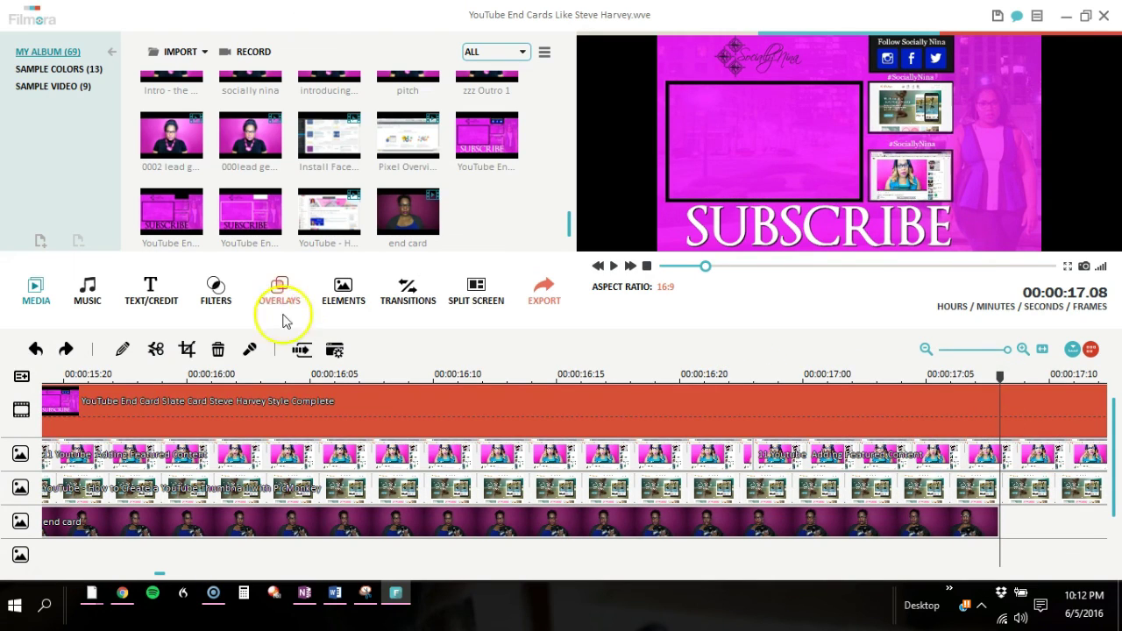
click(157, 349)
key(Delete)
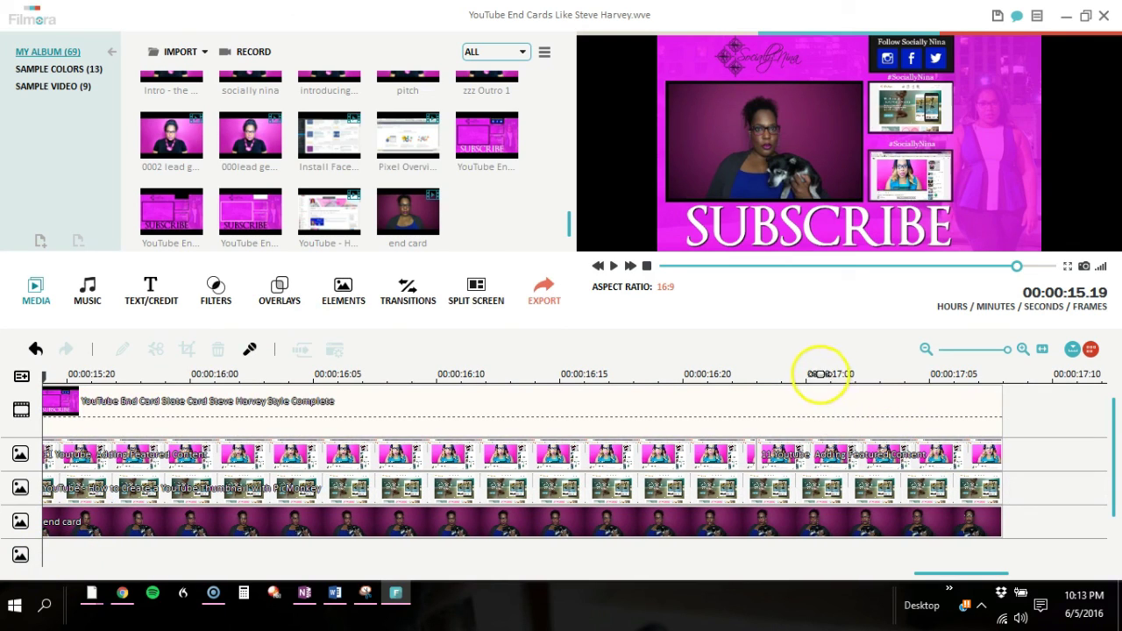